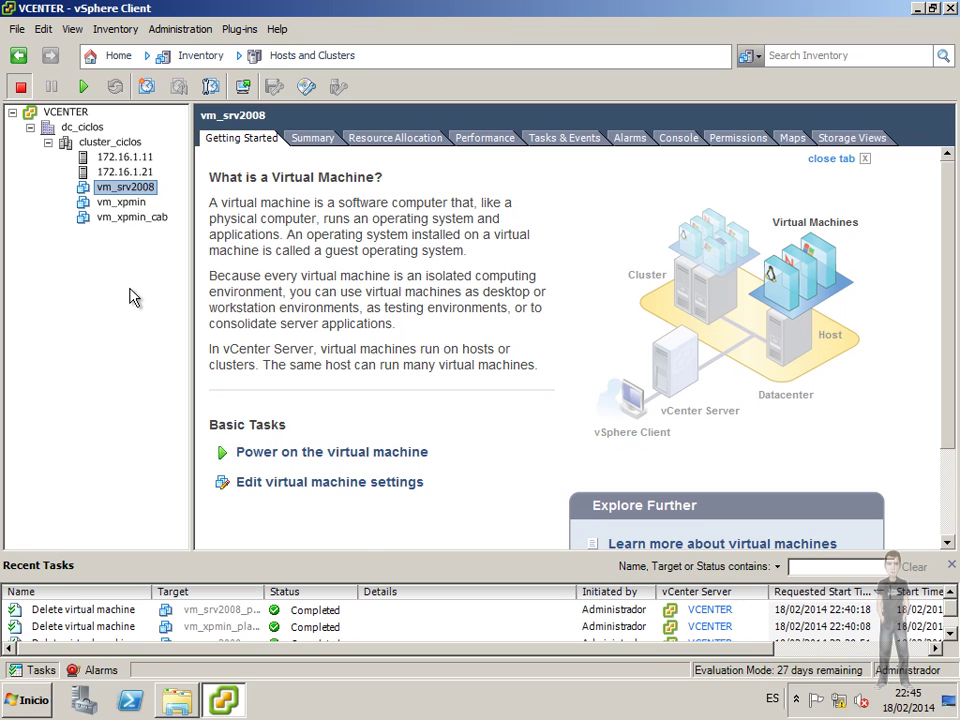
# Open the vm_srv2008 virtual machine's settings and view its network adapter configuration
pyautogui.rightClick(138, 188)
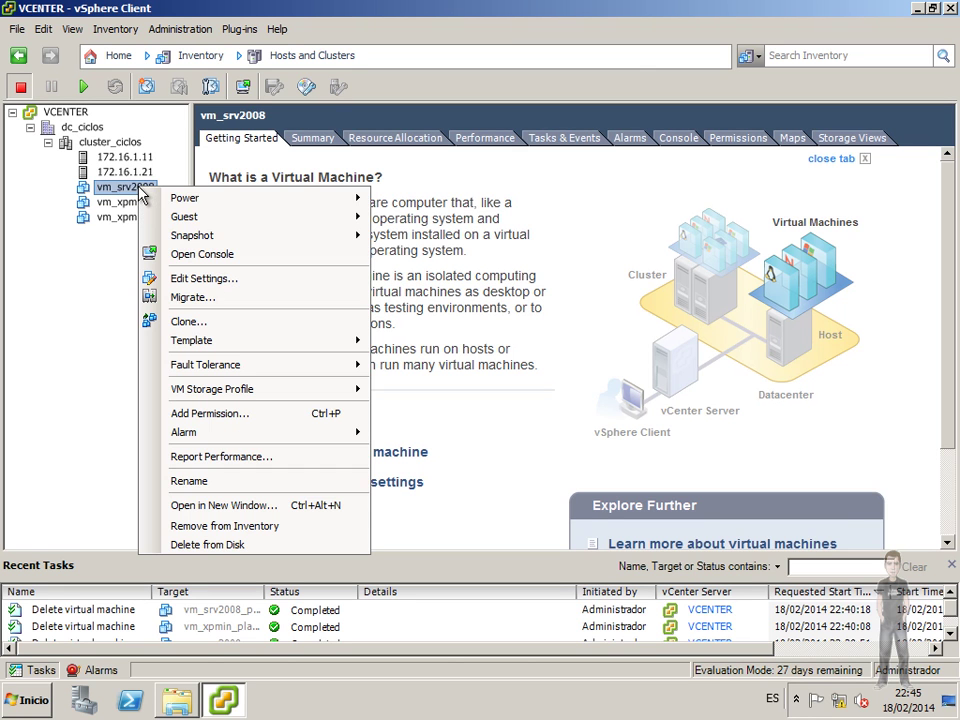
pyautogui.click(206, 278)
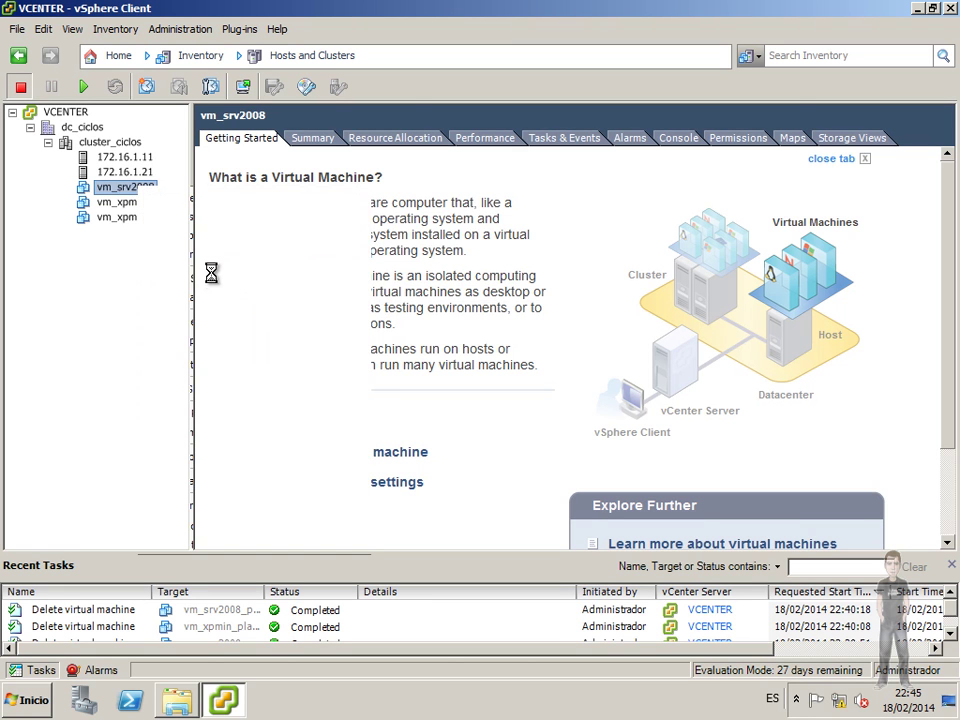
pyautogui.click(233, 277)
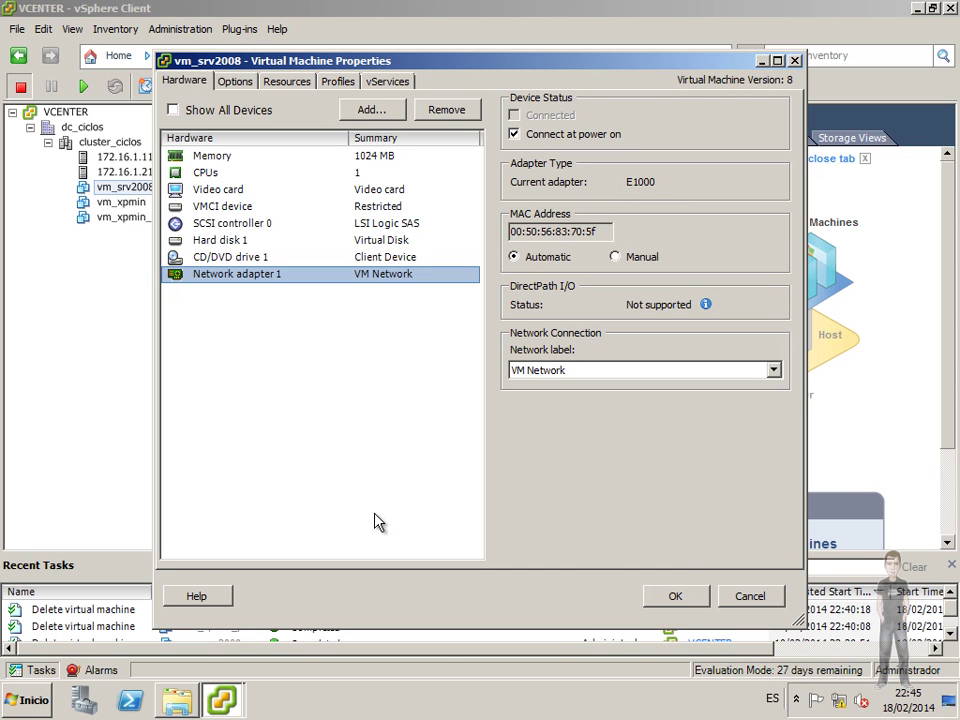
# Review the adapter types offered when adding an Ethernet adapter to vm_srv2008, and leave the settings without adding it
pyautogui.click(375, 110)
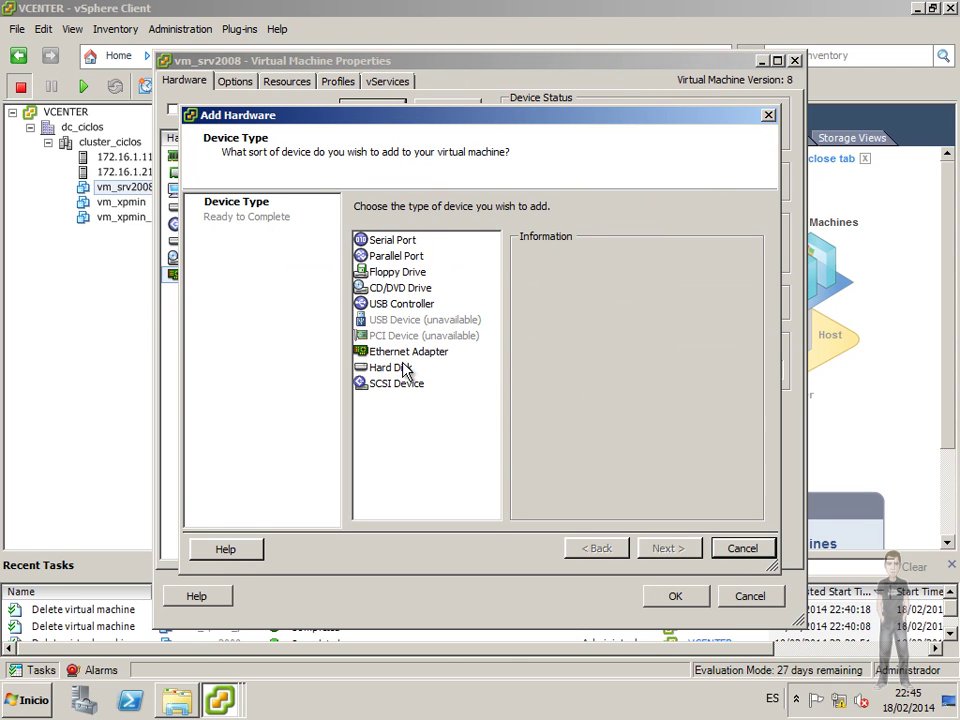
pyautogui.click(416, 358)
pyautogui.click(664, 548)
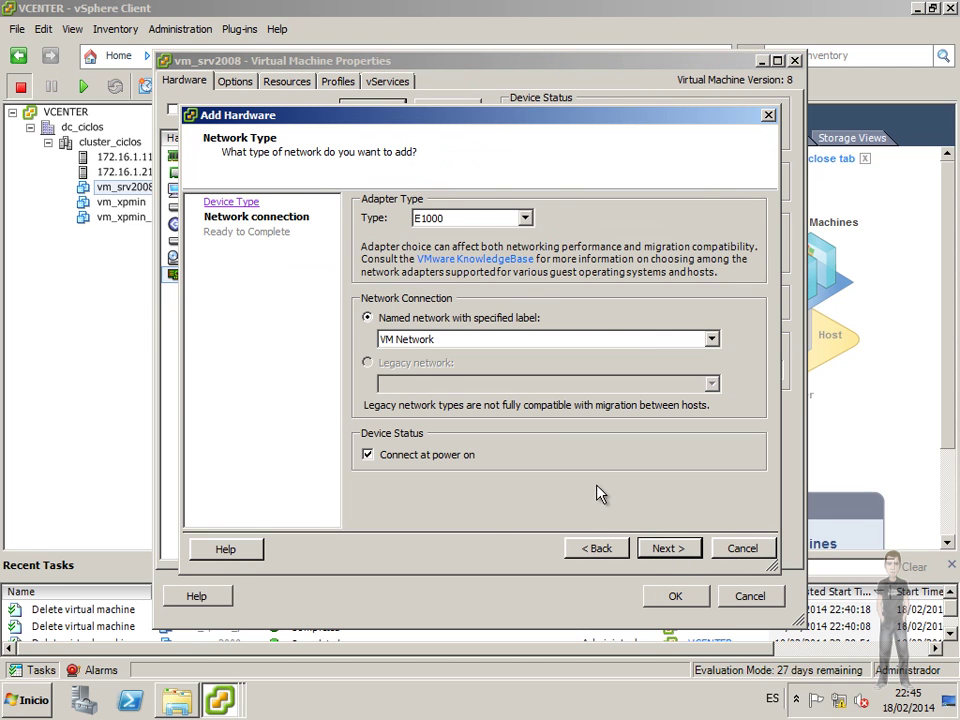
pyautogui.click(523, 218)
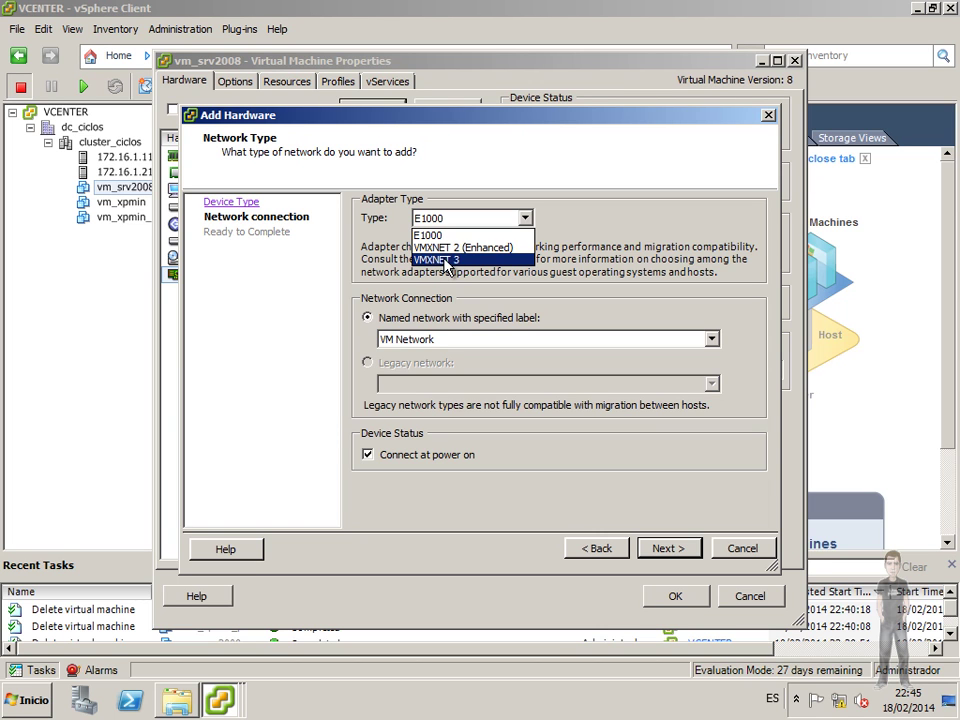
pyautogui.click(606, 221)
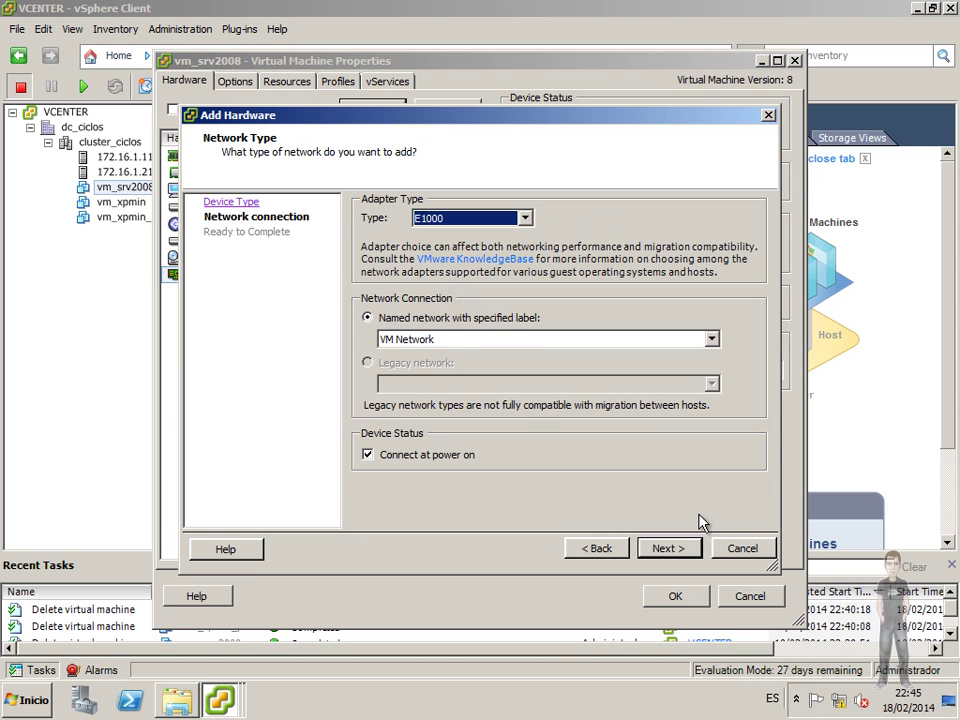
pyautogui.moveTo(746, 549); pyautogui.dragTo(686, 536)
pyautogui.click(745, 549)
pyautogui.click(750, 598)
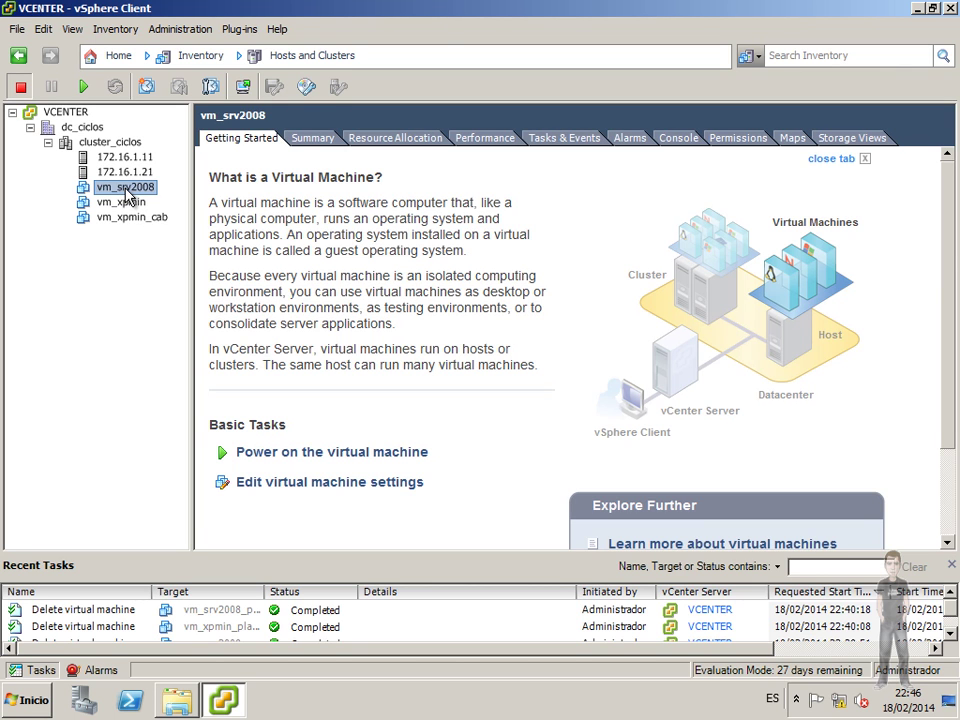
# Start cloning vm_srv2008 to a template named vm_srv2008_plantilla in the dc_ciclos datacenter
pyautogui.rightClick(127, 194)
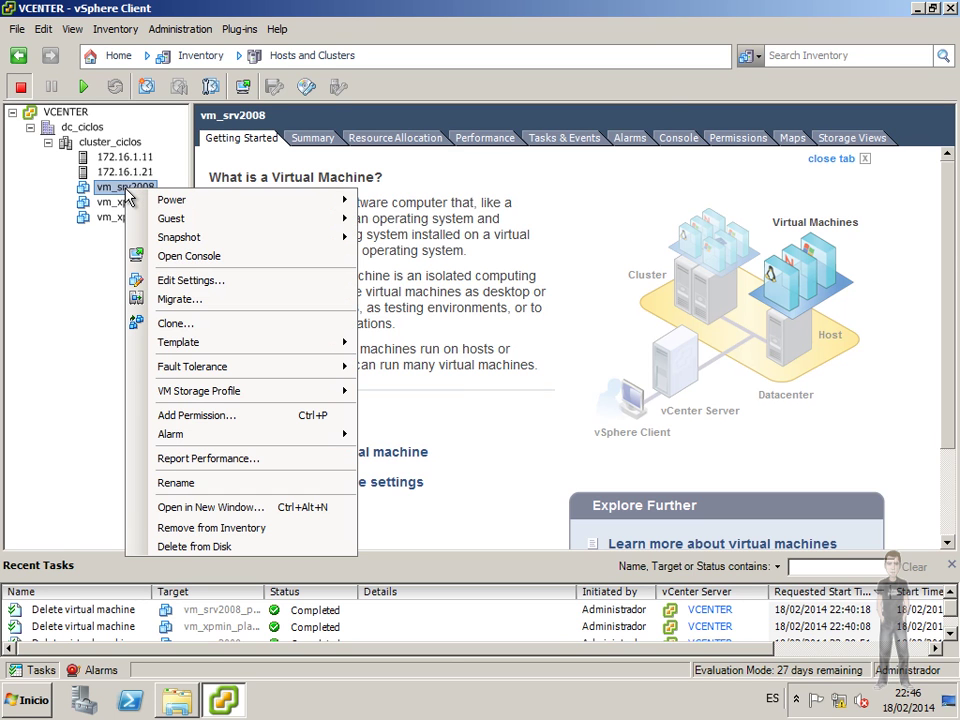
pyautogui.click(71, 205)
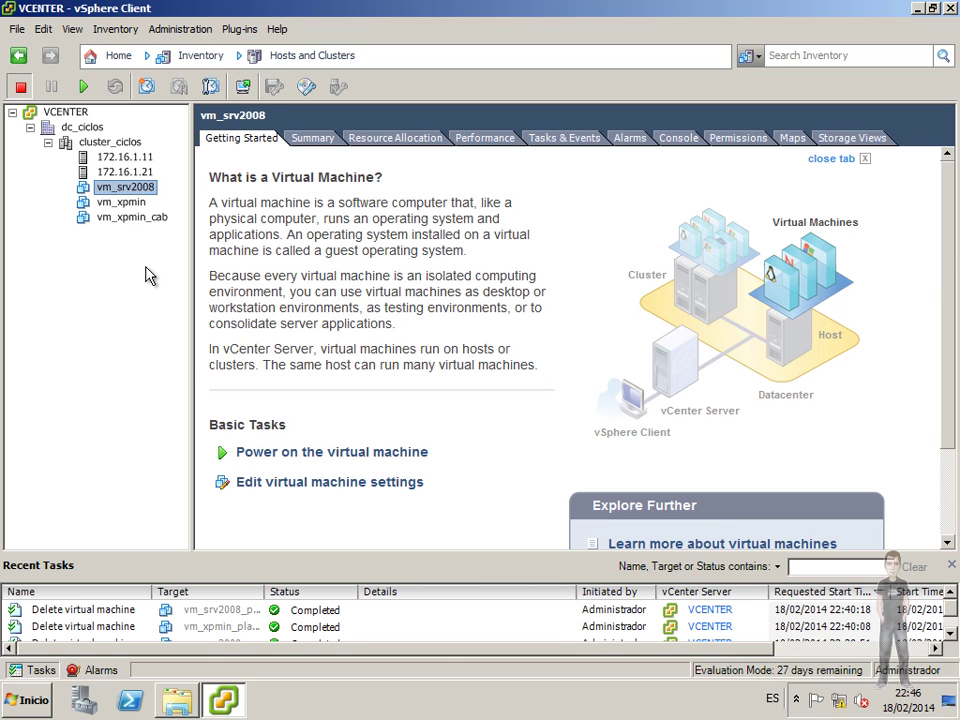
pyautogui.rightClick(134, 187)
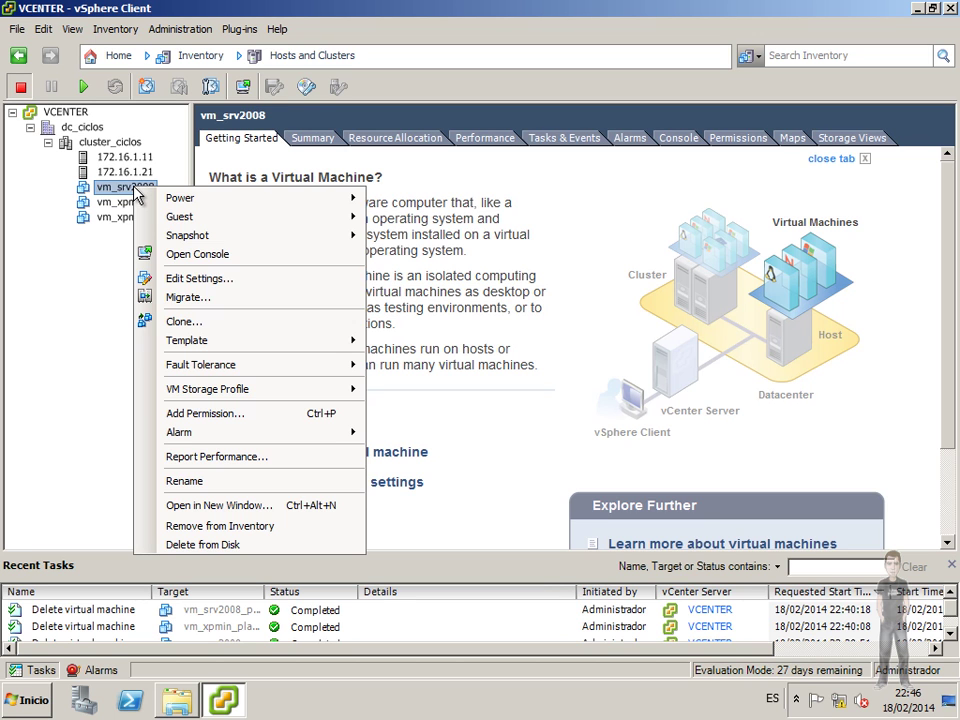
pyautogui.moveTo(242, 343)
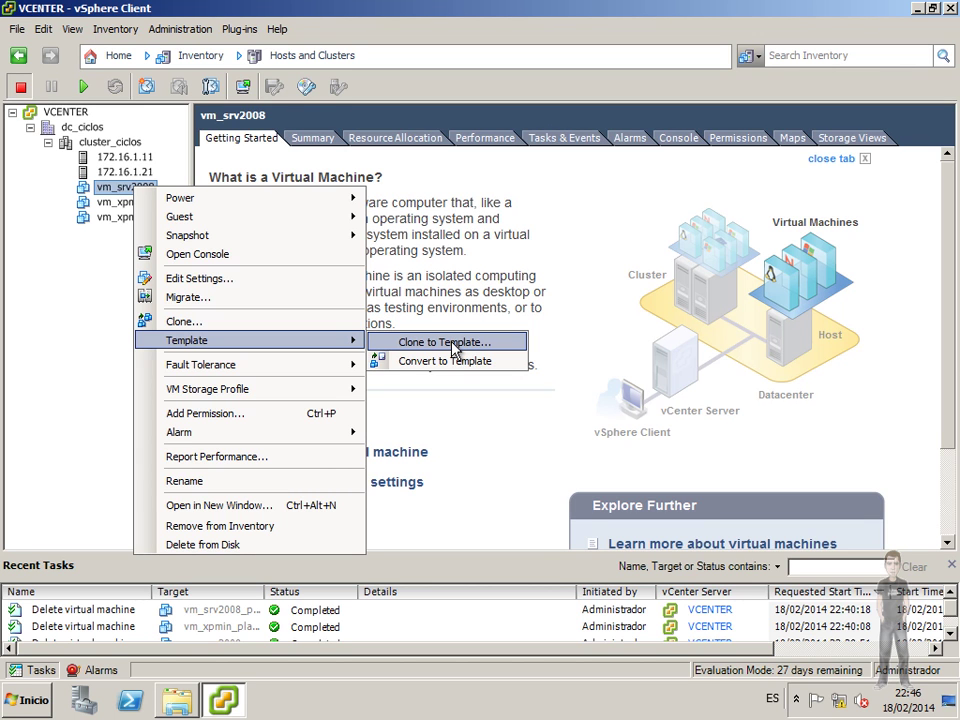
pyautogui.click(453, 345)
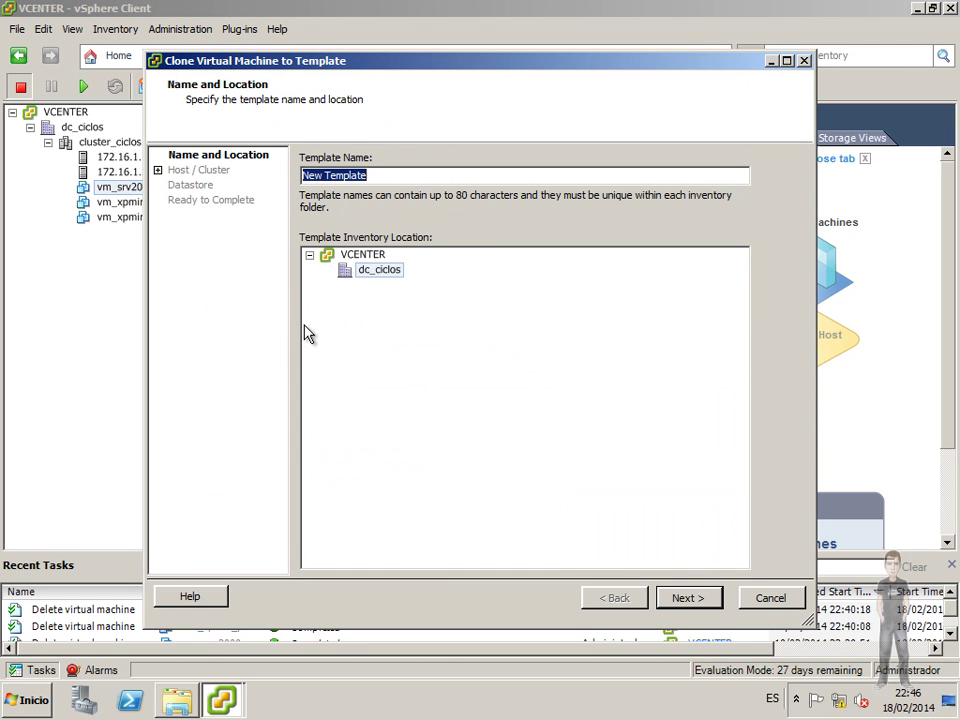
pyautogui.write('v')
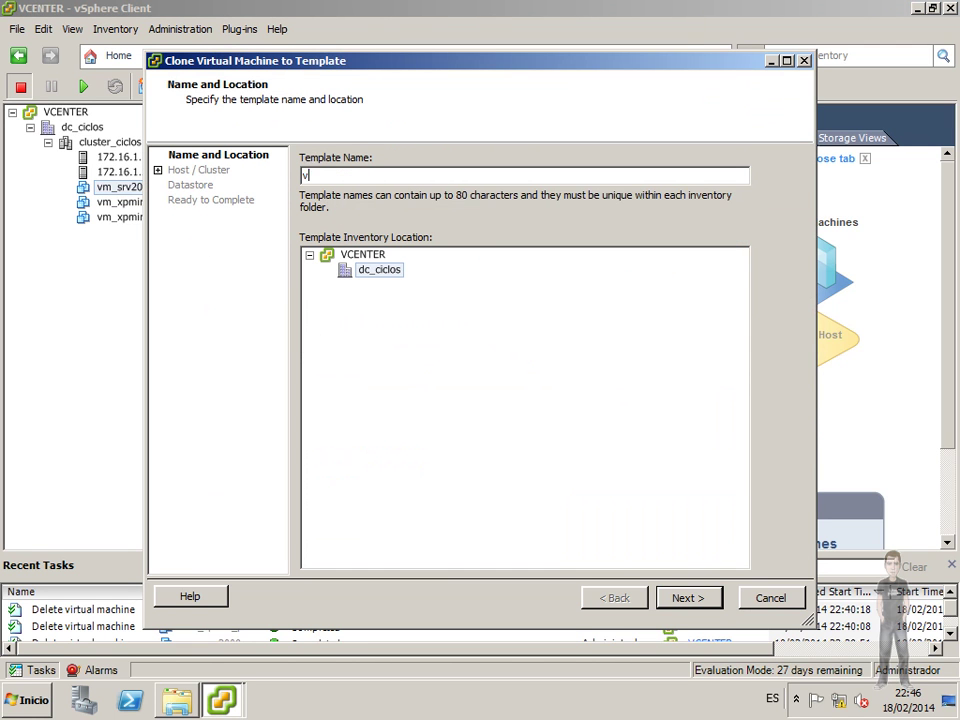
pyautogui.write('m_srv2008_plantilla')
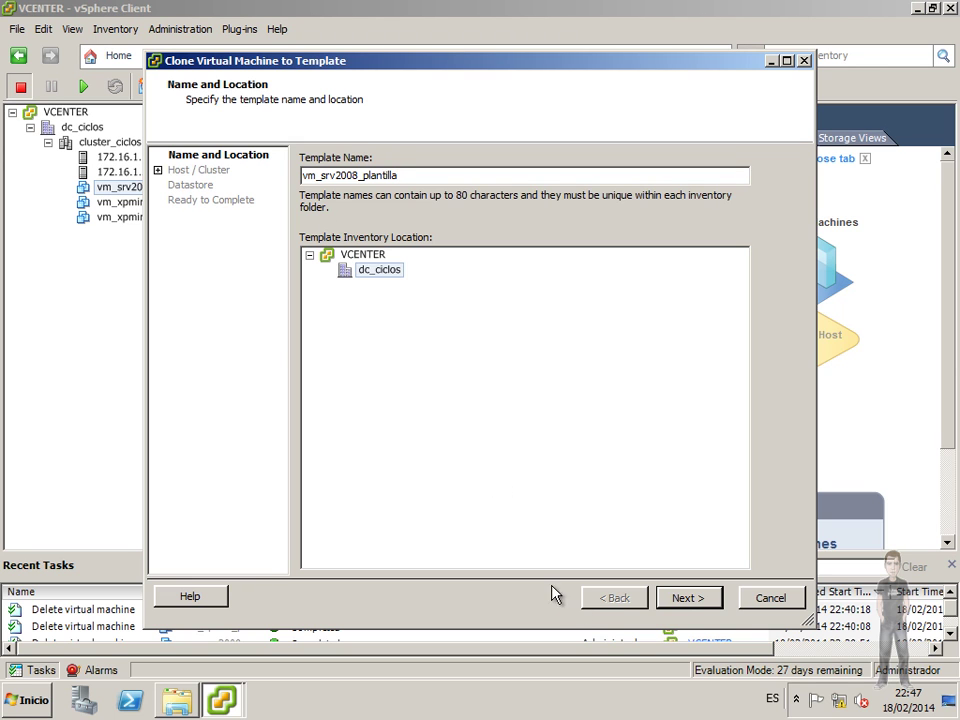
pyautogui.click(688, 599)
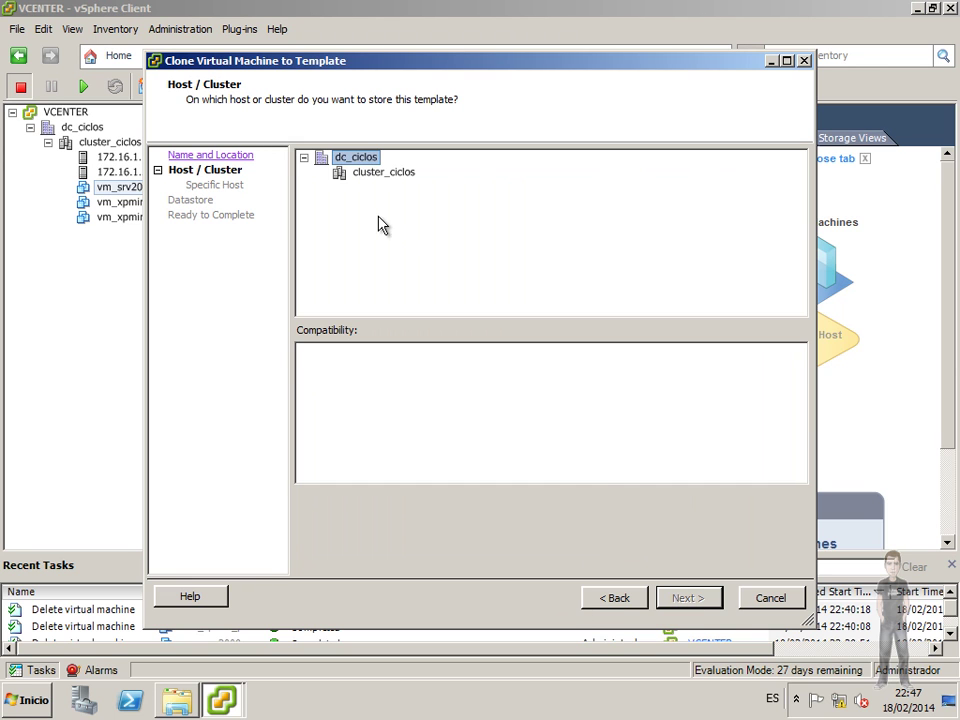
# Store the template on host 172.16.1.11 of cluster_ciclos in datastore esxi1ds1local, using the same disk format as the source, and run the clone
pyautogui.click(384, 174)
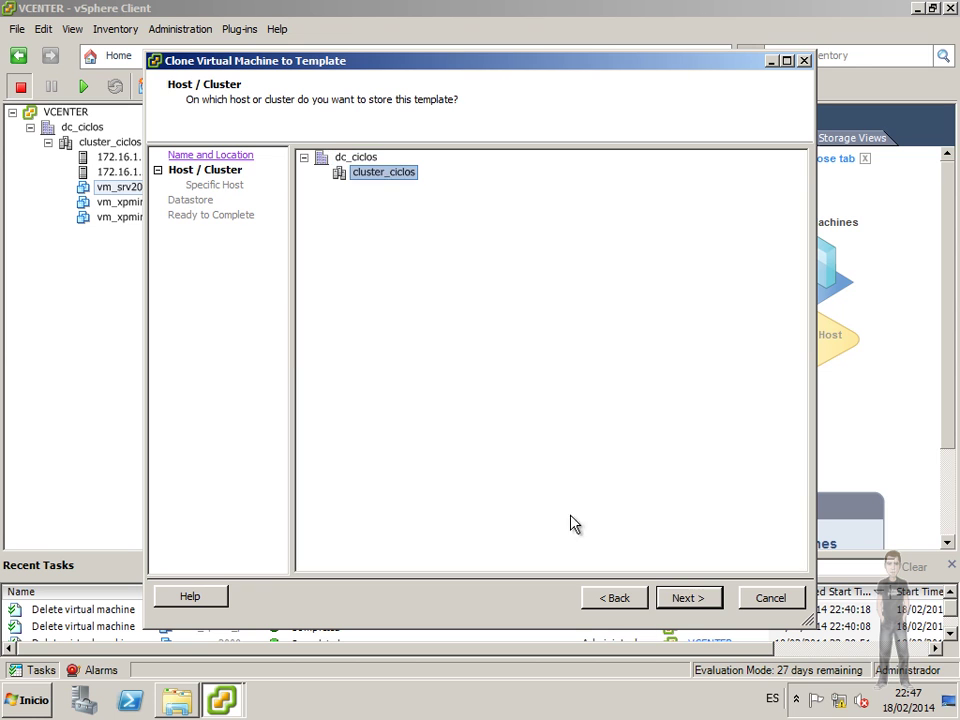
pyautogui.click(694, 600)
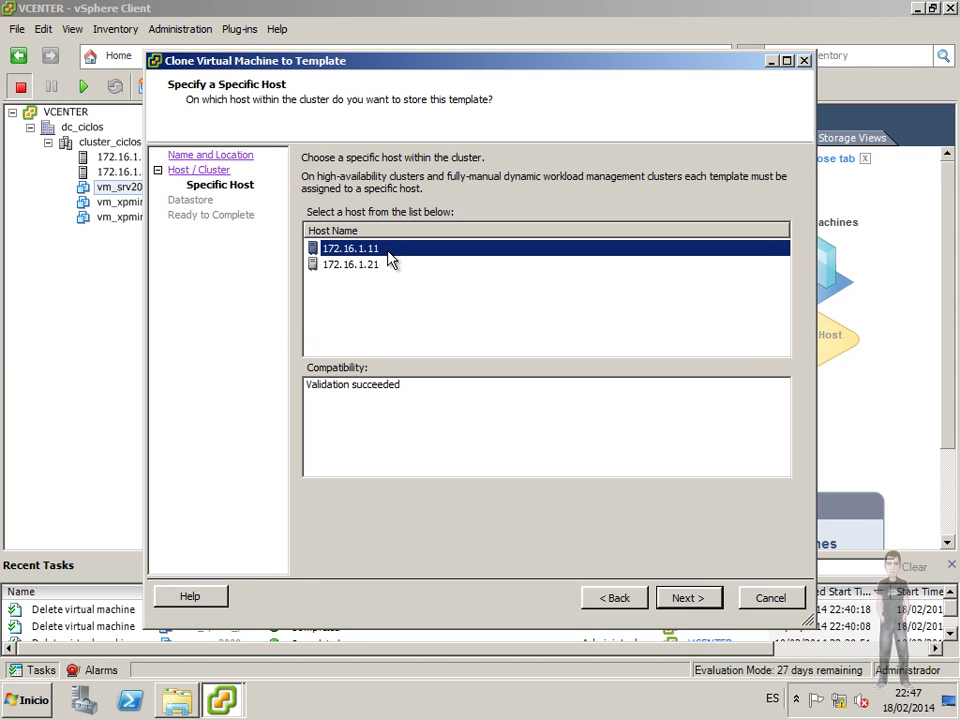
pyautogui.click(696, 598)
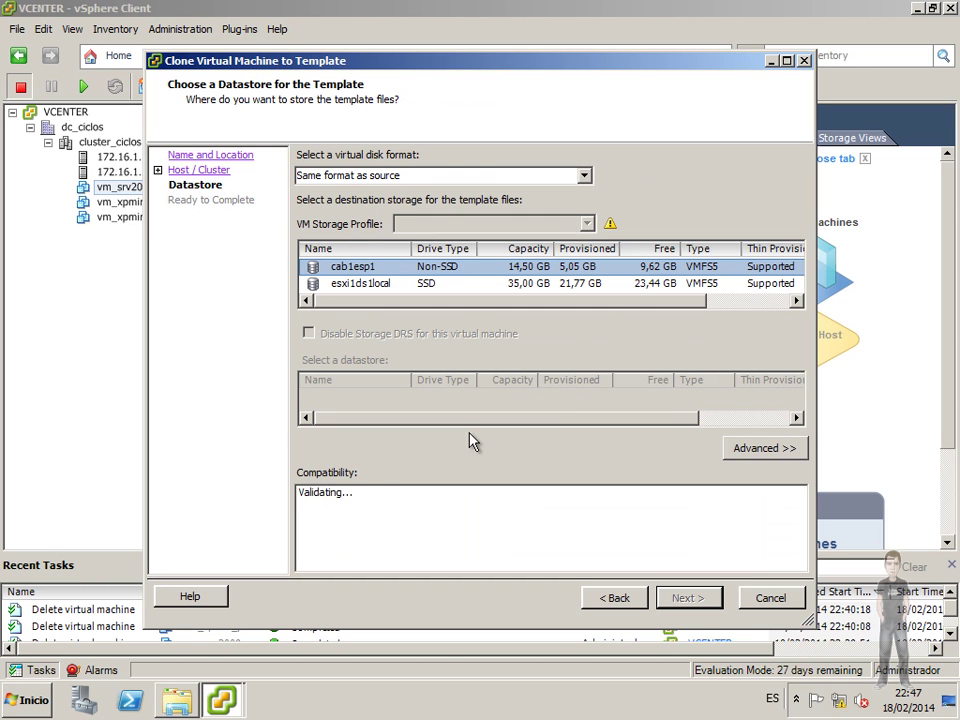
pyautogui.click(345, 285)
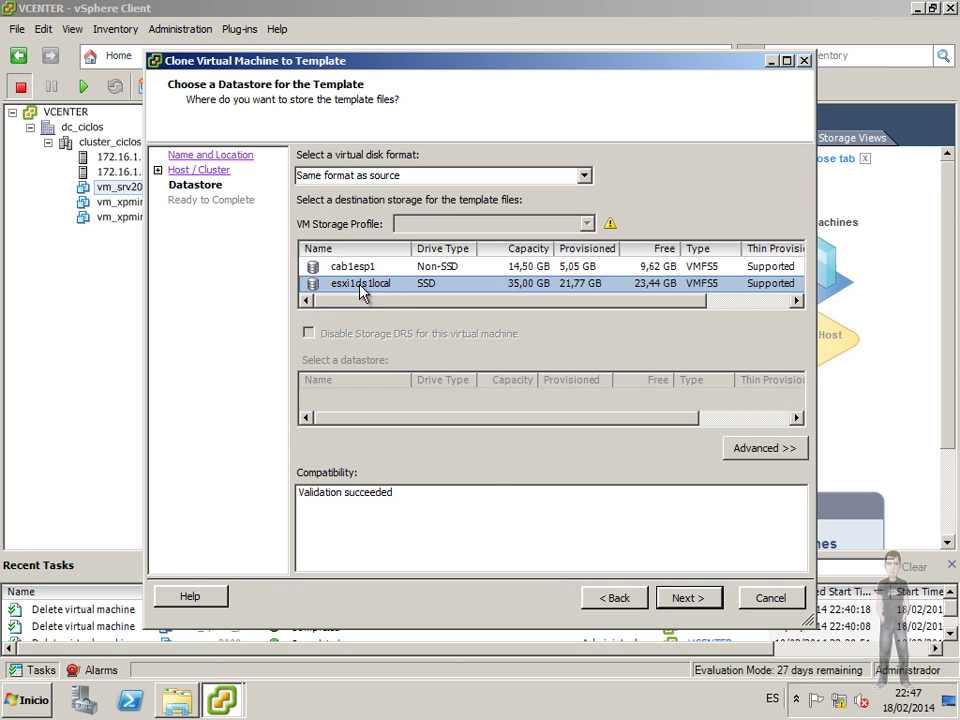
pyautogui.click(689, 598)
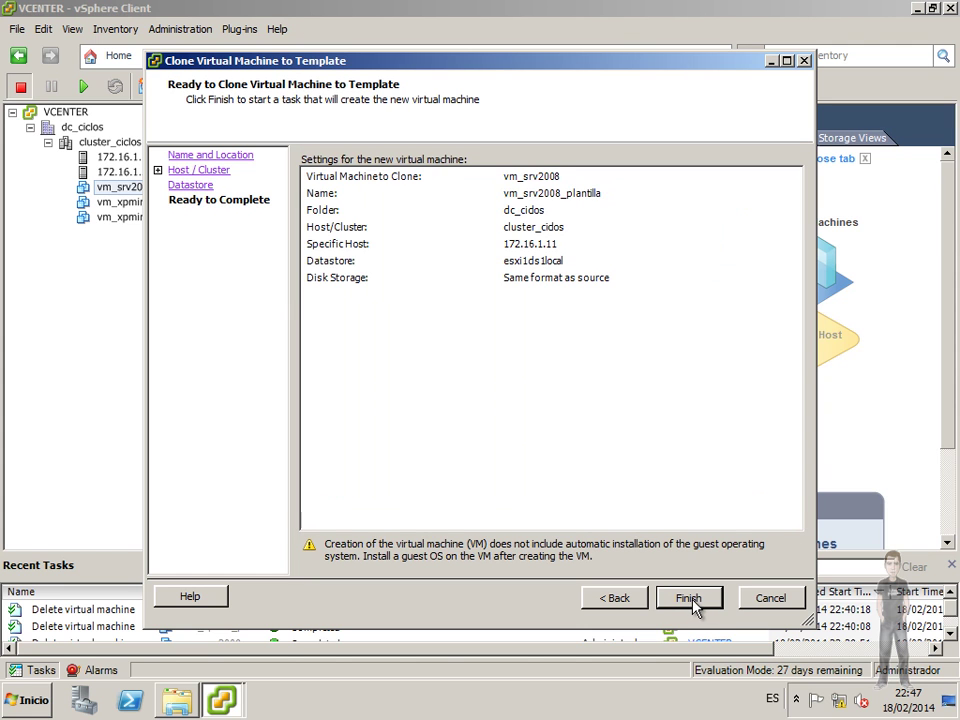
pyautogui.click(693, 602)
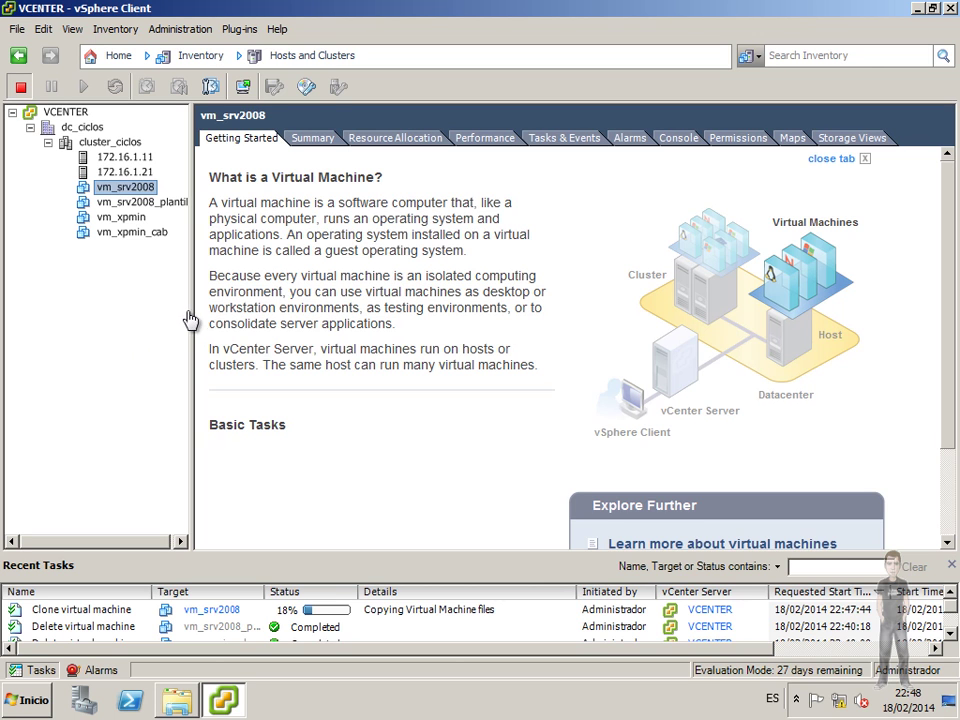
# Check the clone task's events for vm_srv2008 and examine the summary and virtual machine list of host 172.16.1.11
pyautogui.moveTo(193, 310); pyautogui.dragTo(217, 310)
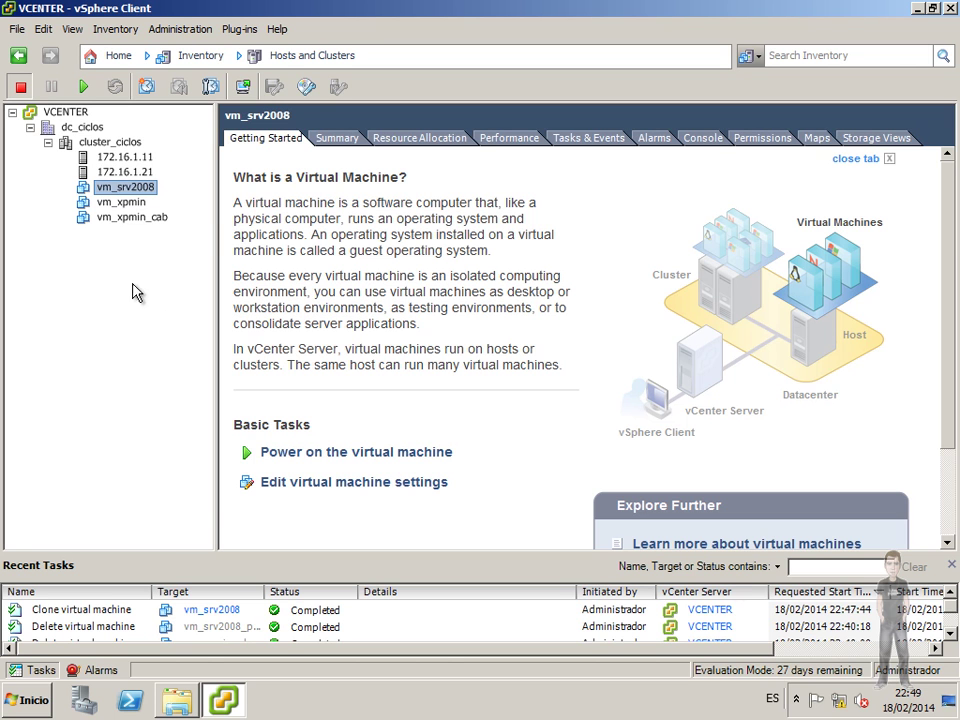
pyautogui.click(210, 611)
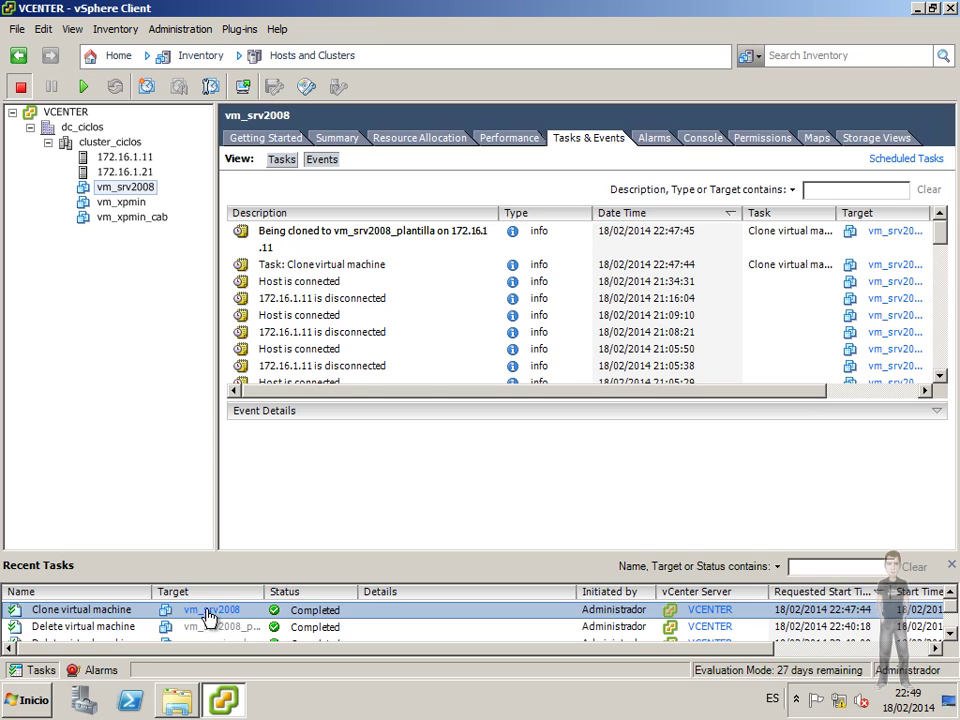
pyautogui.click(145, 157)
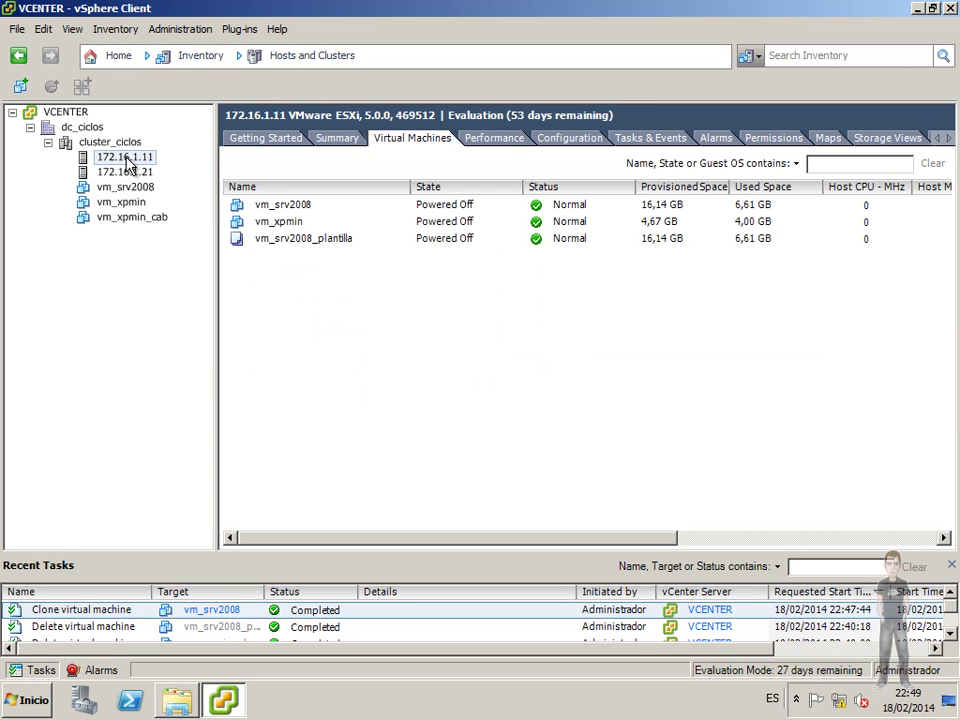
pyautogui.click(337, 138)
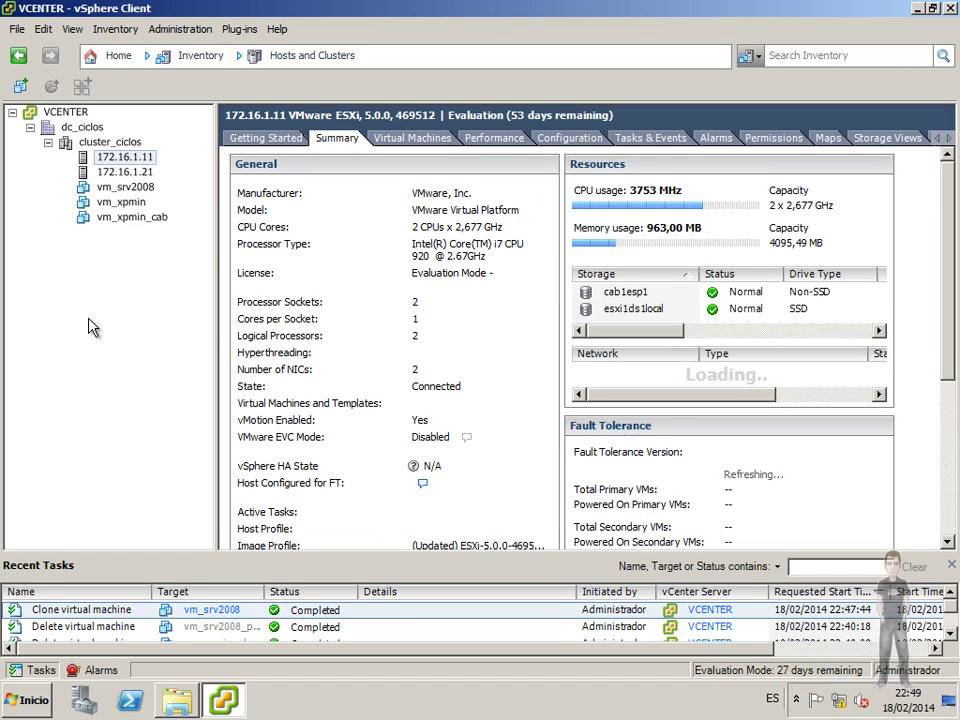
pyautogui.click(545, 392)
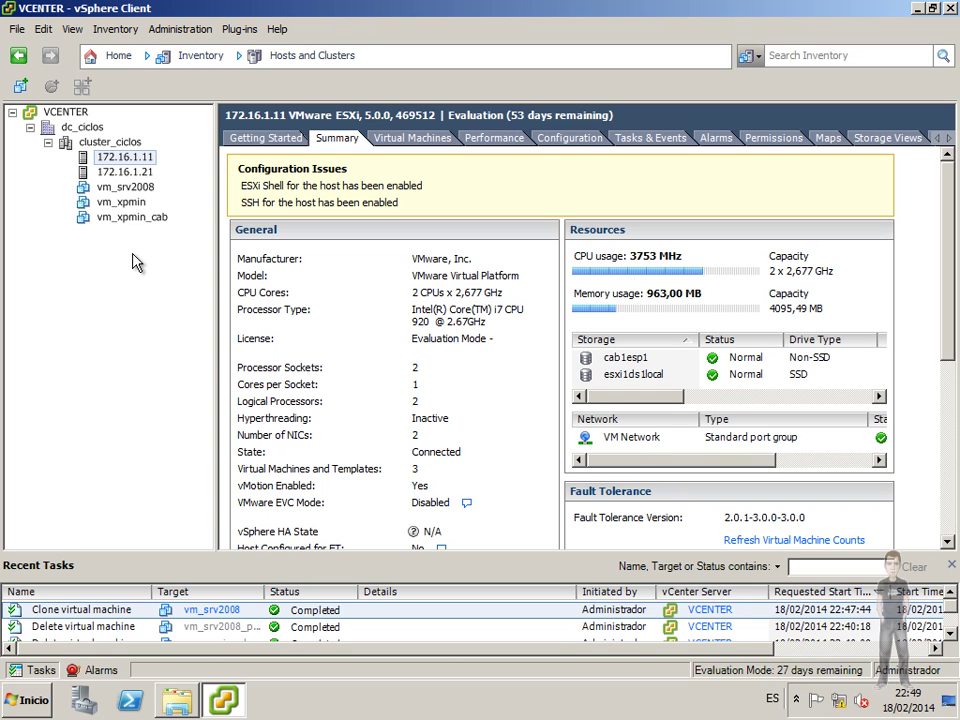
pyautogui.rightClick(103, 265)
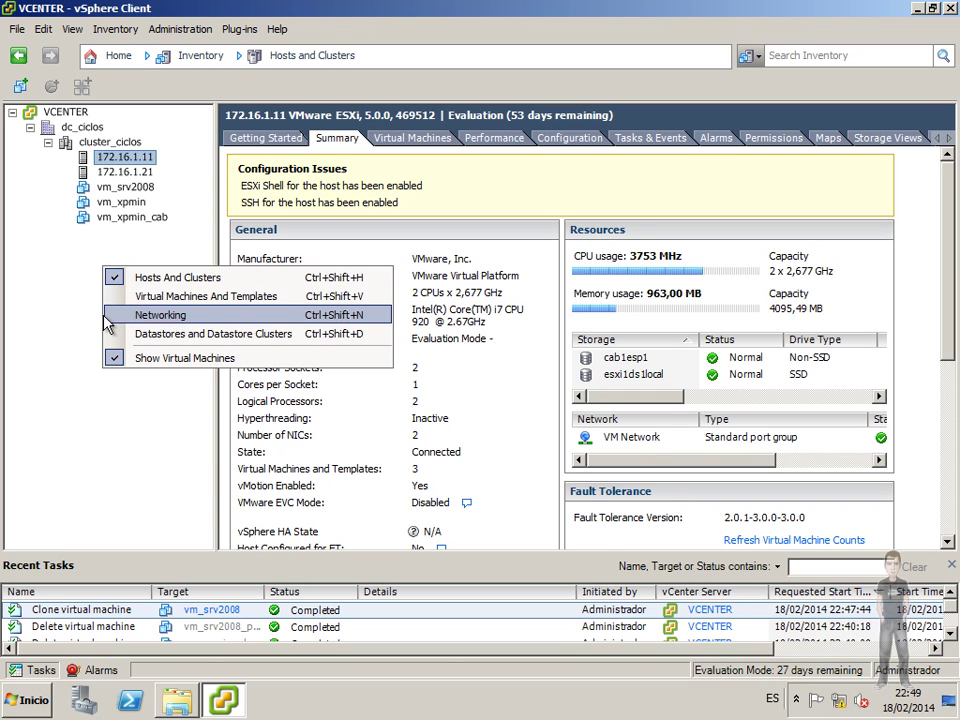
pyautogui.rightClick(56, 283)
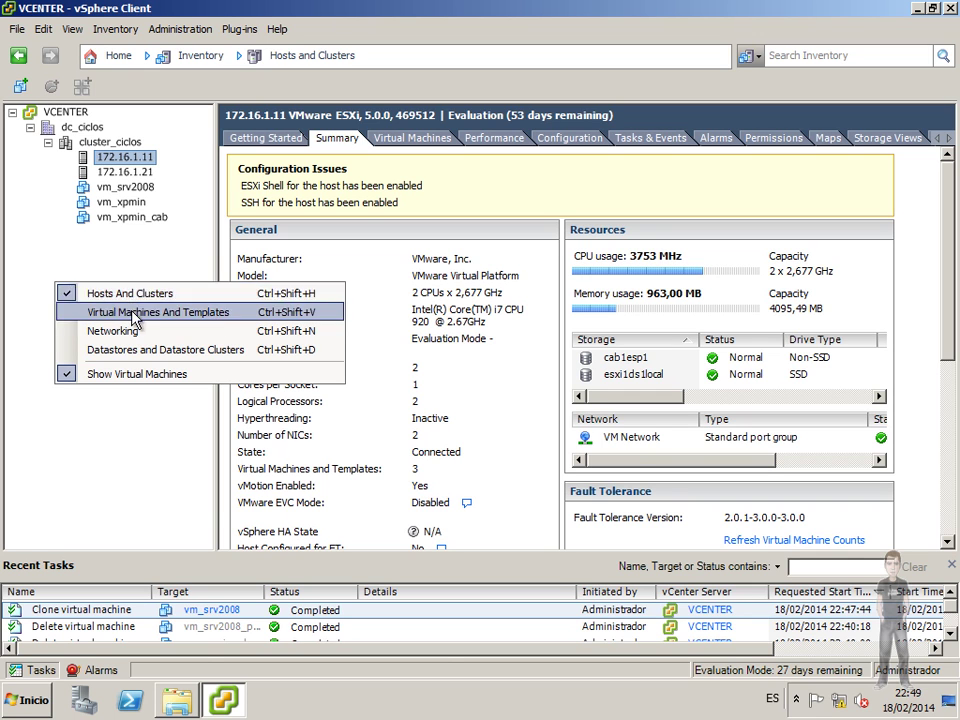
pyautogui.click(57, 184)
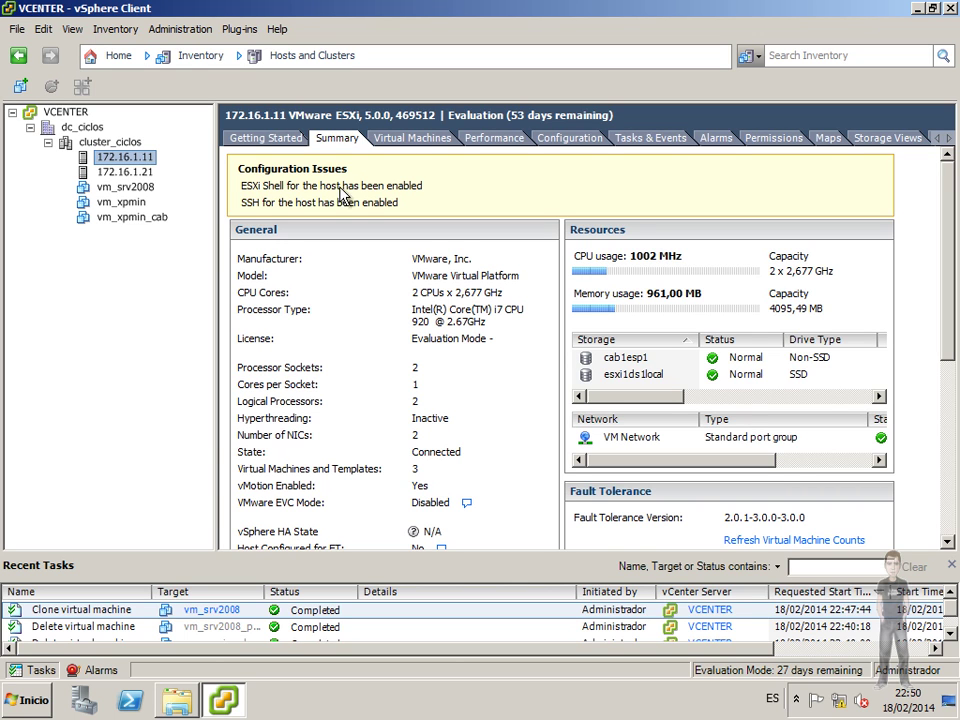
pyautogui.click(419, 146)
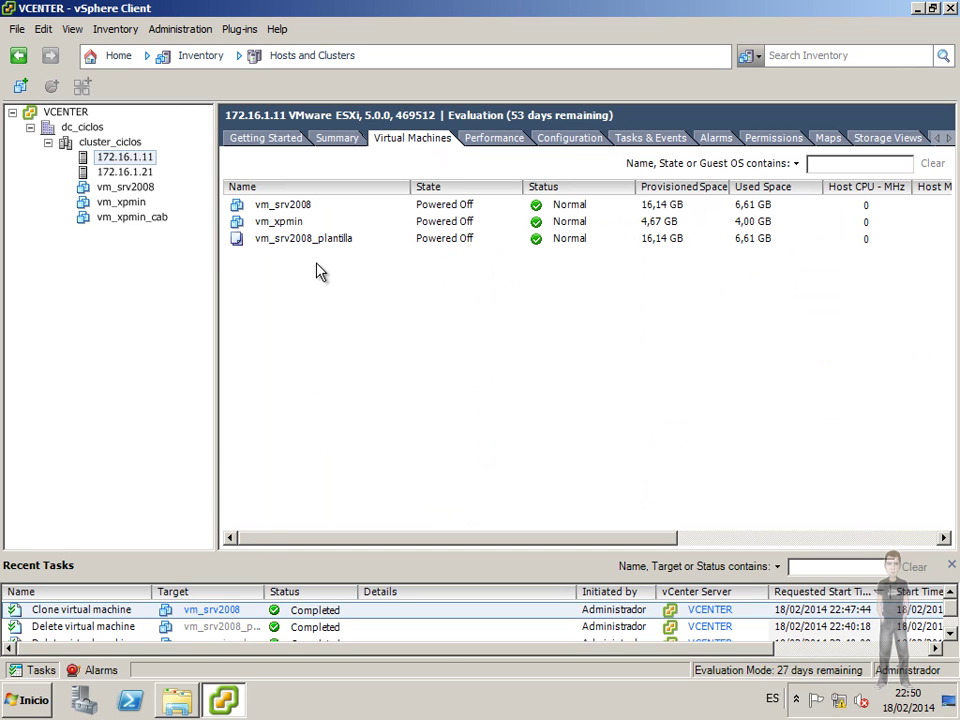
# Start deploying a virtual machine from the vm_srv2008_plantilla template, naming it vm_srv2008_web1 in the dc_ciclos datacenter
pyautogui.click(264, 243)
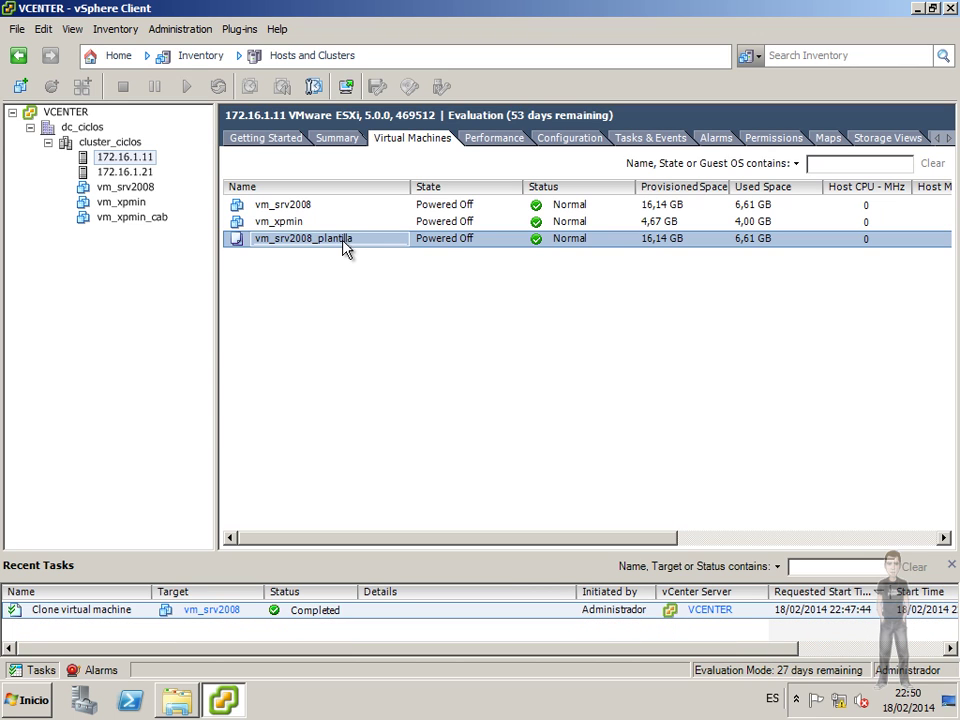
pyautogui.click(343, 247)
pyautogui.rightClick(368, 241)
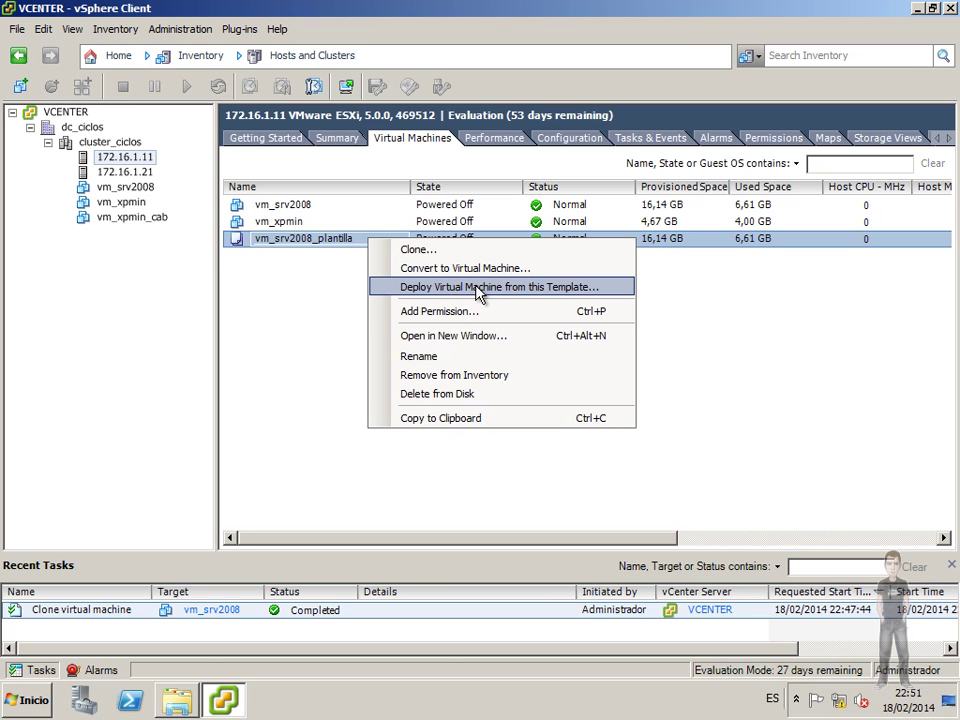
pyautogui.click(389, 287)
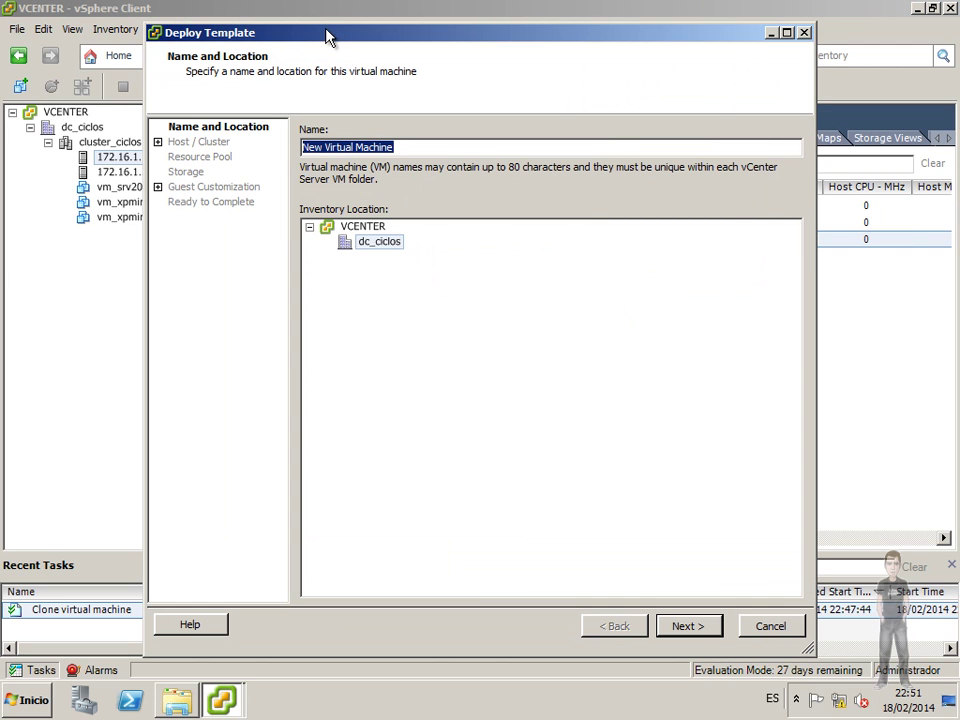
pyautogui.moveTo(343, 38); pyautogui.dragTo(397, 24)
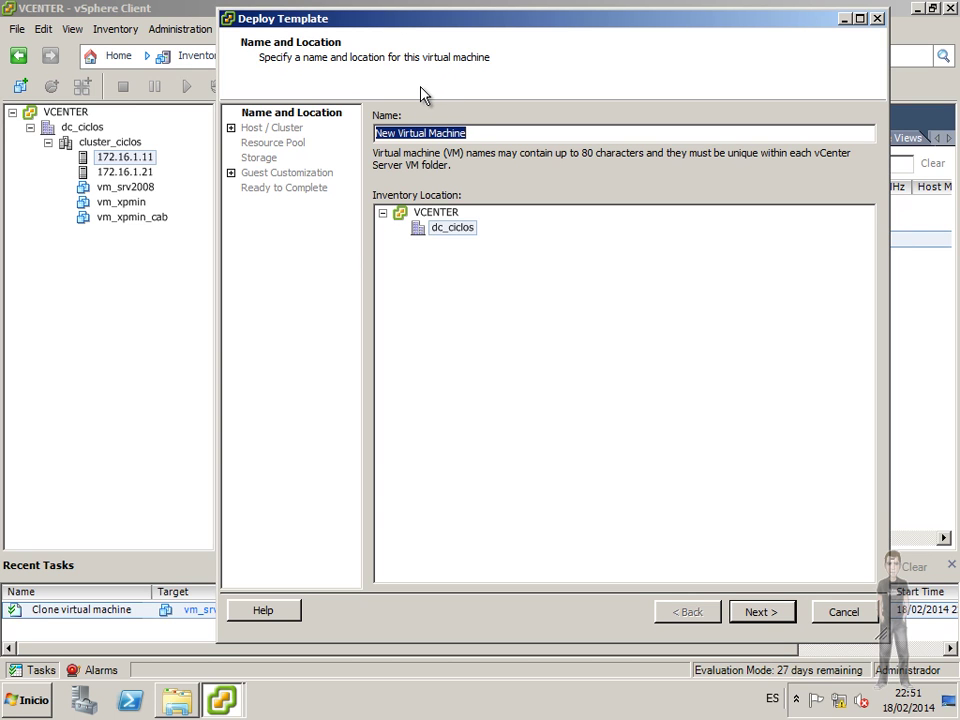
pyautogui.write('vm_s')
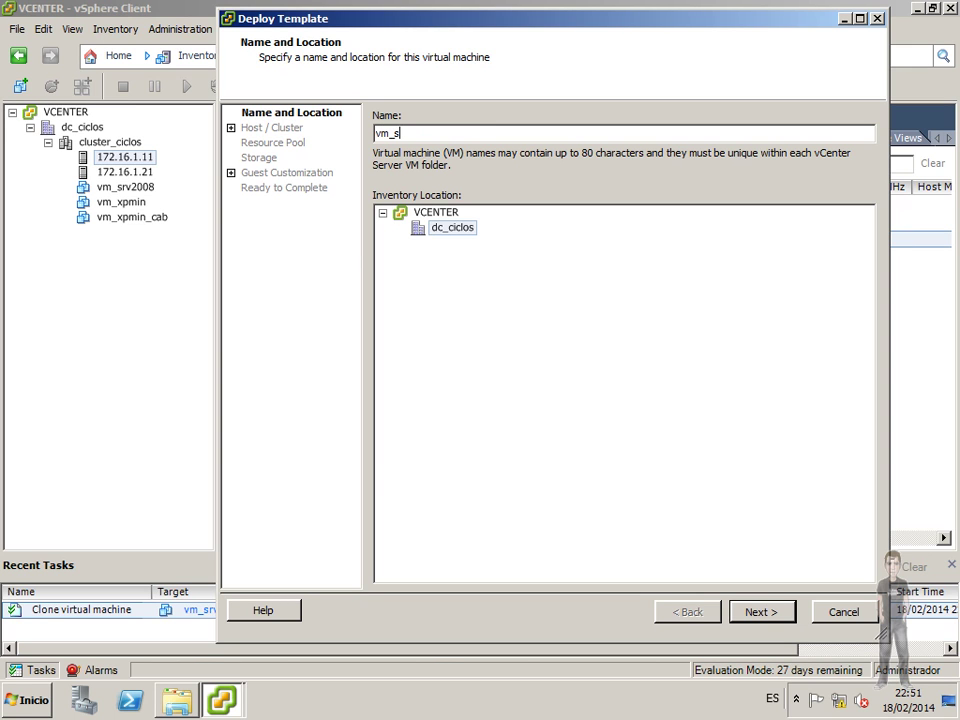
pyautogui.write('rv2008_web1')
pyautogui.click(763, 613)
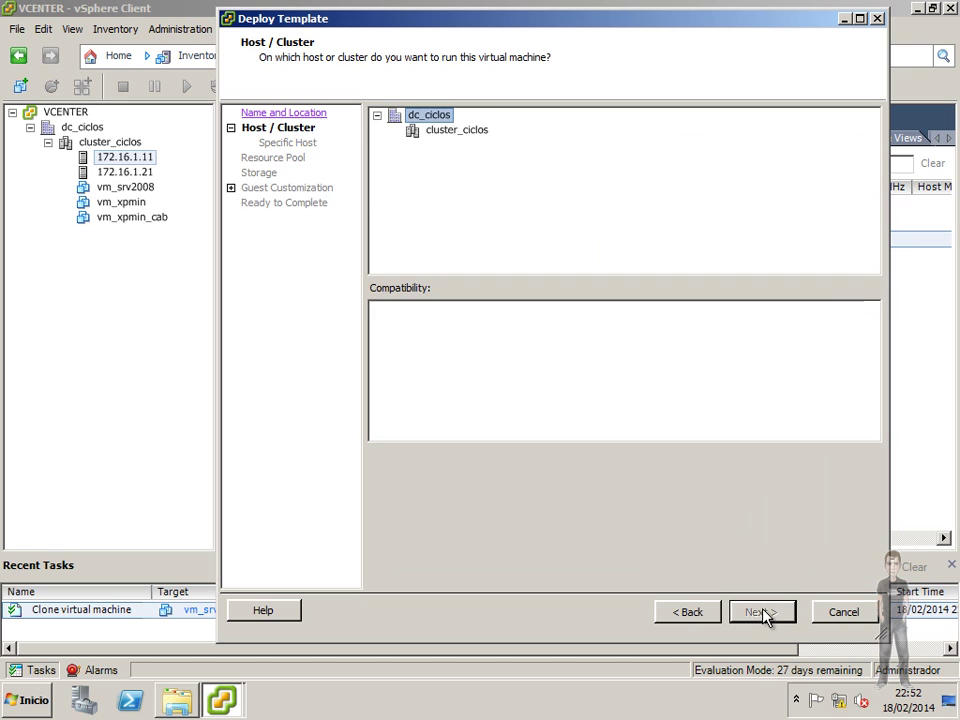
# Place the new virtual machine on host 172.16.1.21 of cluster_ciclos in datastore esxi2ds1local, using the same disk format as the source
pyautogui.click(468, 139)
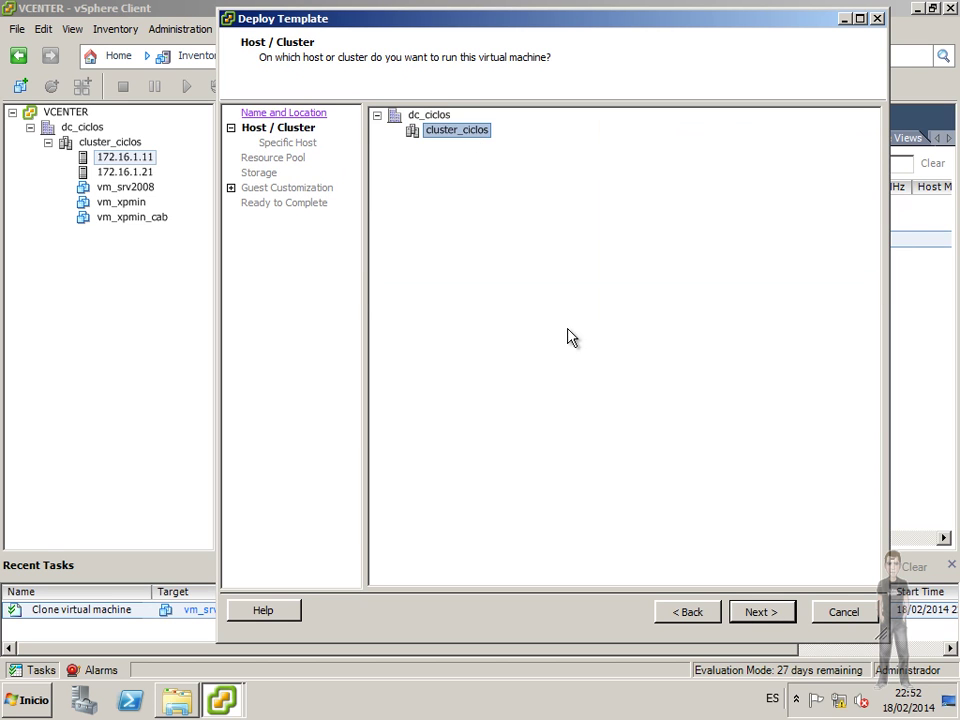
pyautogui.click(776, 617)
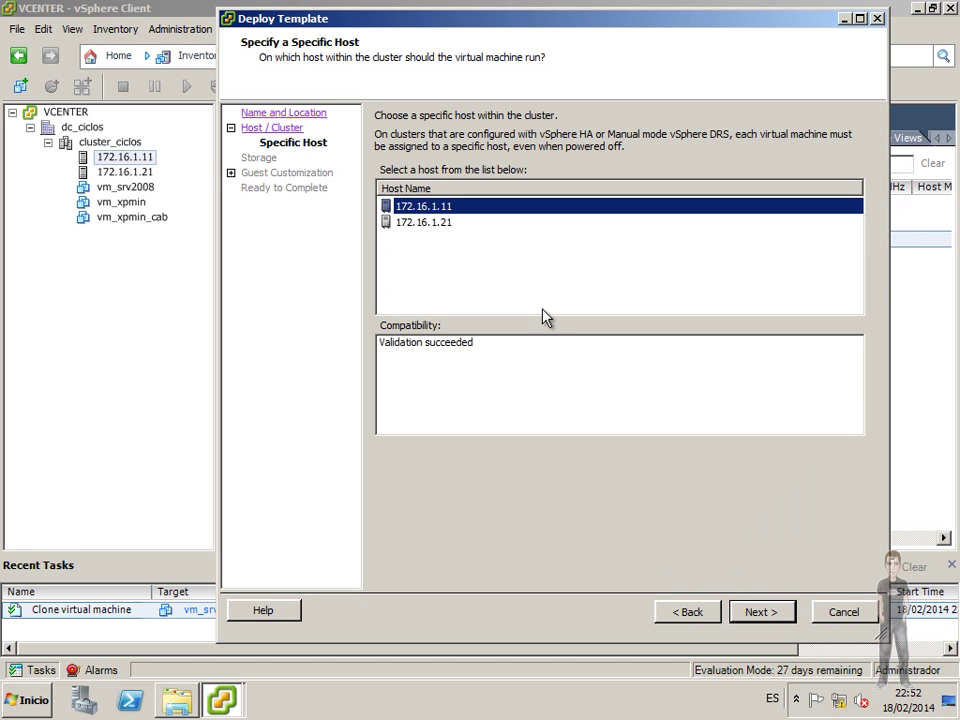
pyautogui.click(435, 226)
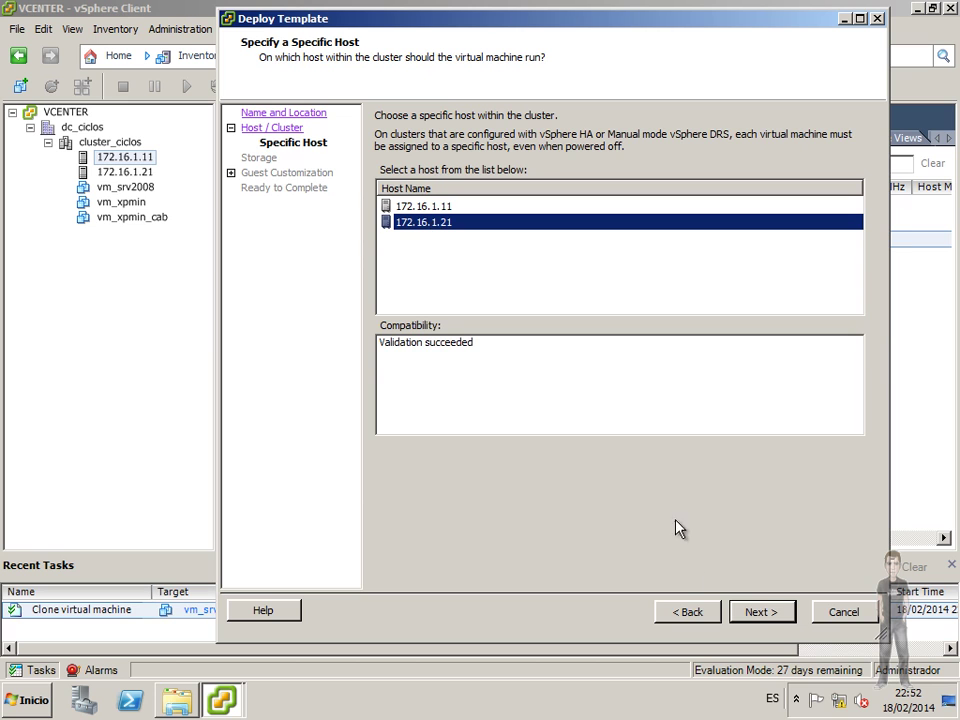
pyautogui.click(762, 614)
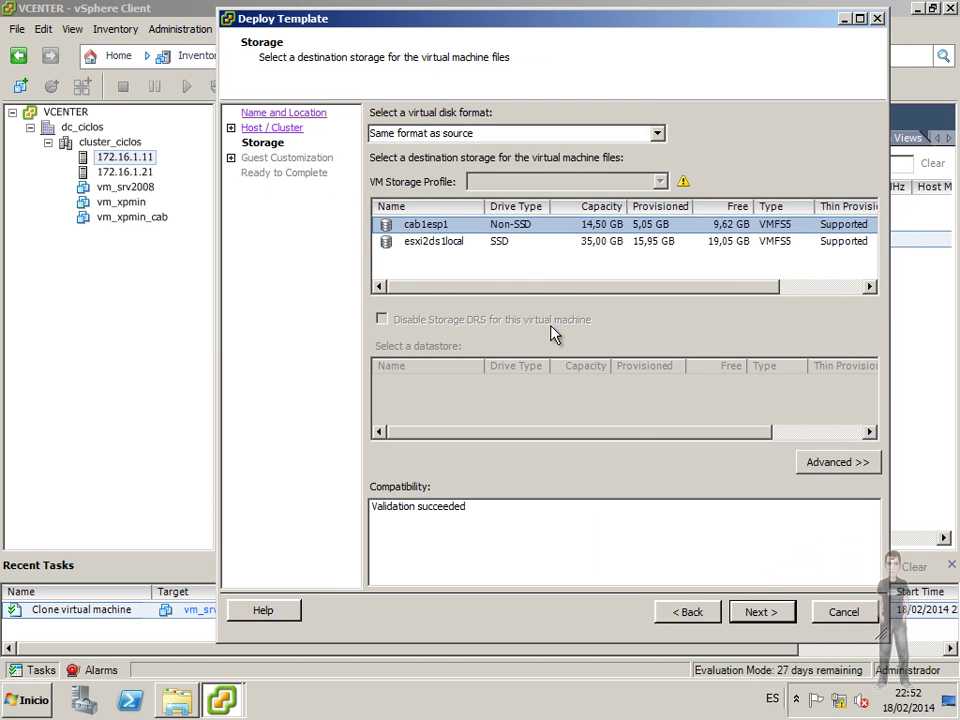
pyautogui.click(424, 245)
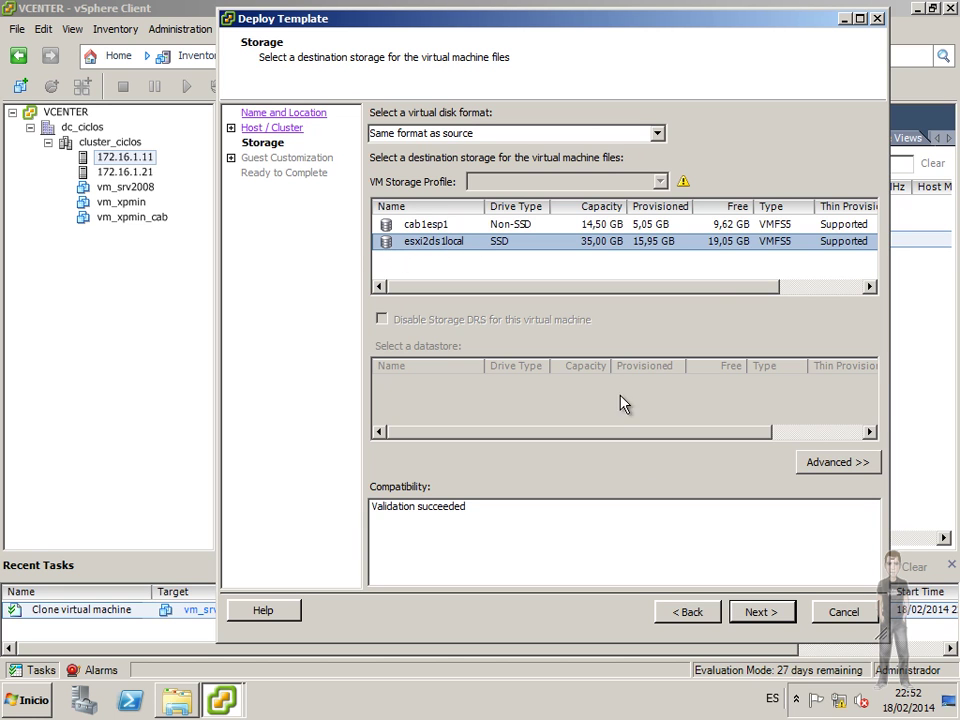
pyautogui.click(756, 612)
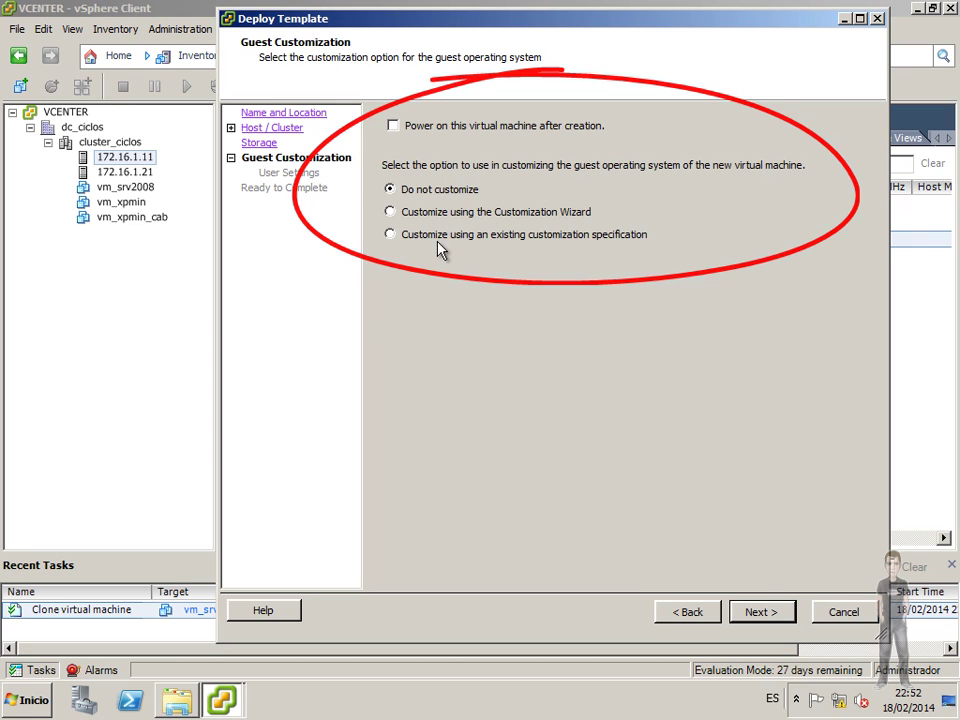
# Examine the contents of the C:\Windows\System32\sysprep folder in Windows Explorer, and return to the template deployment
pyautogui.click(30, 700)
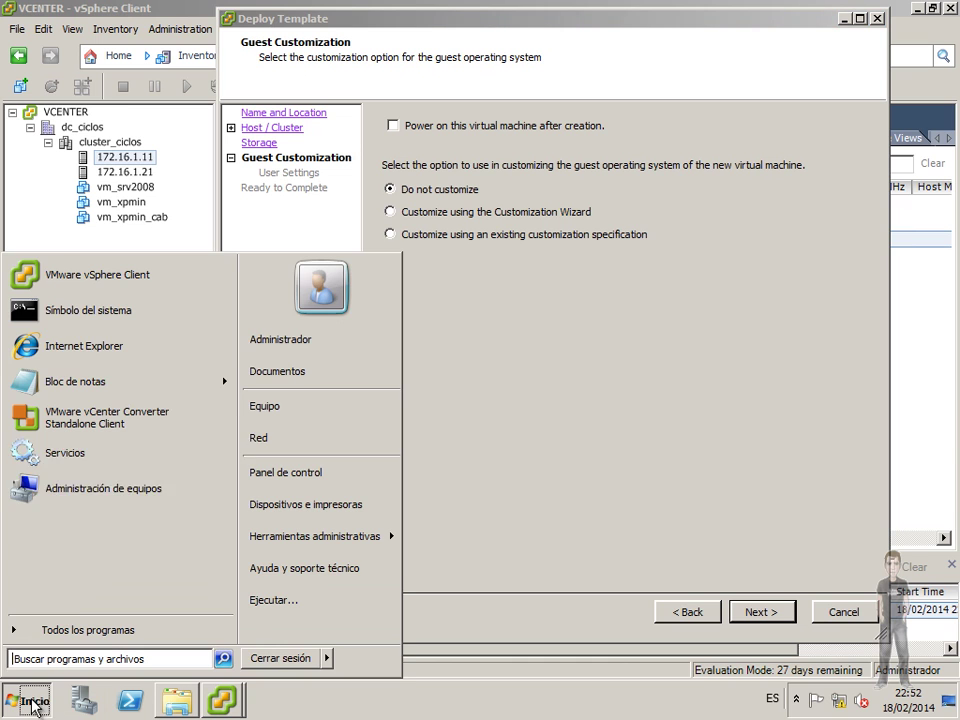
pyautogui.click(318, 420)
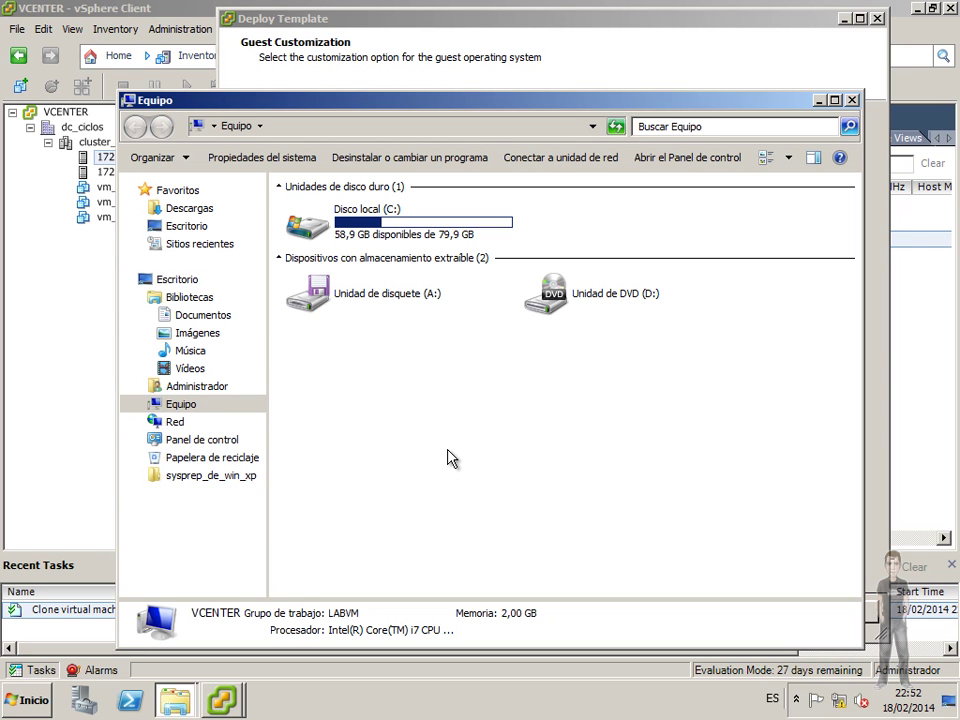
pyautogui.doubleClick(383, 229)
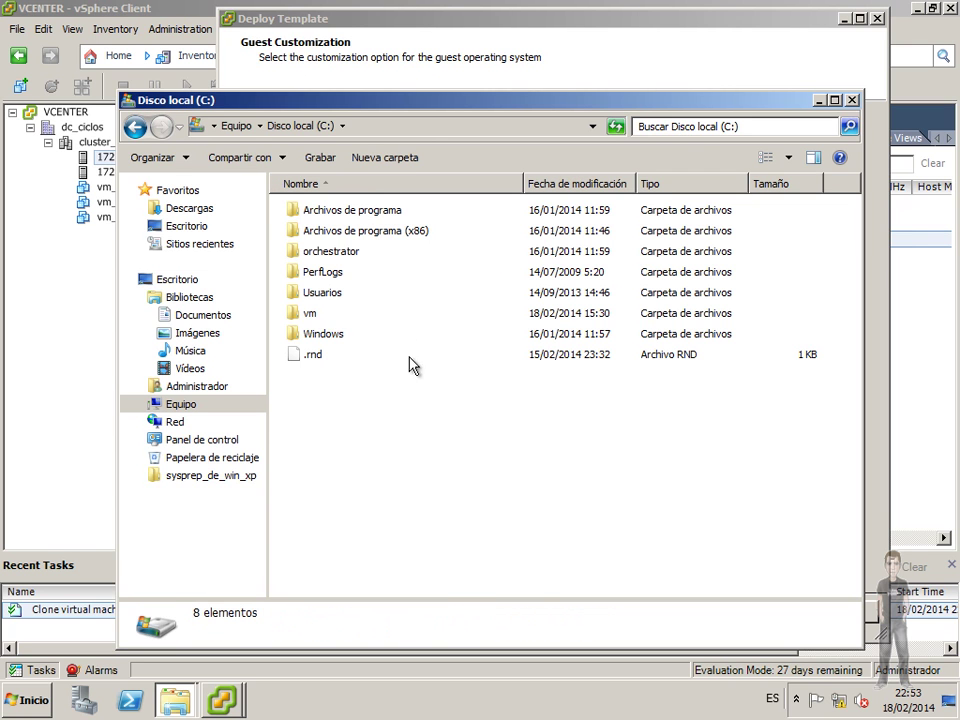
pyautogui.doubleClick(320, 336)
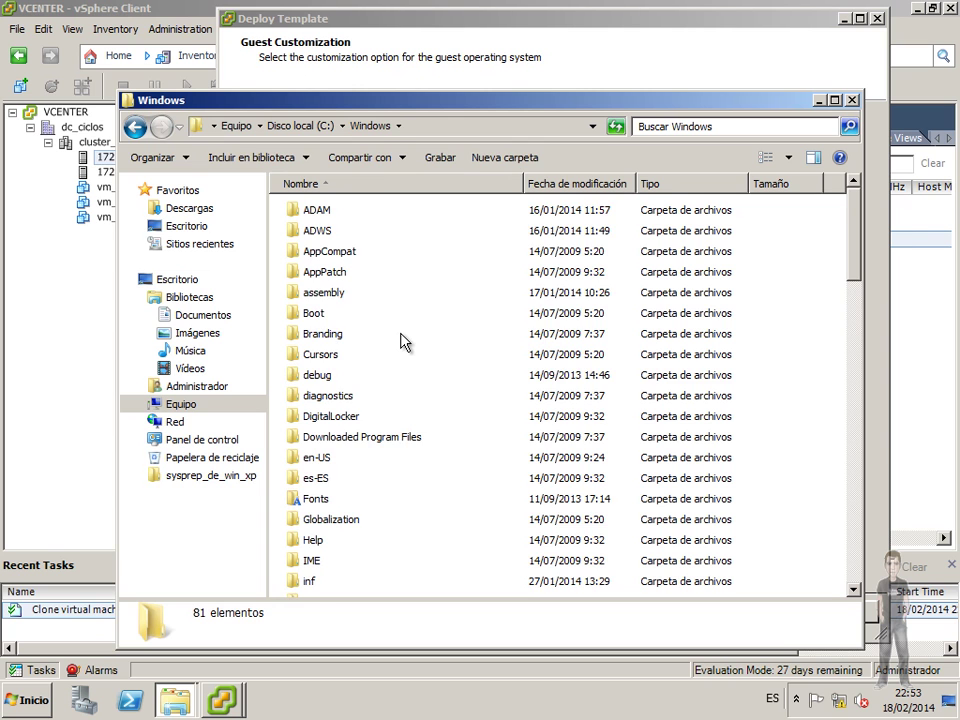
pyautogui.scroll(-2, 403, 340)
pyautogui.scroll(-10, 403, 340)
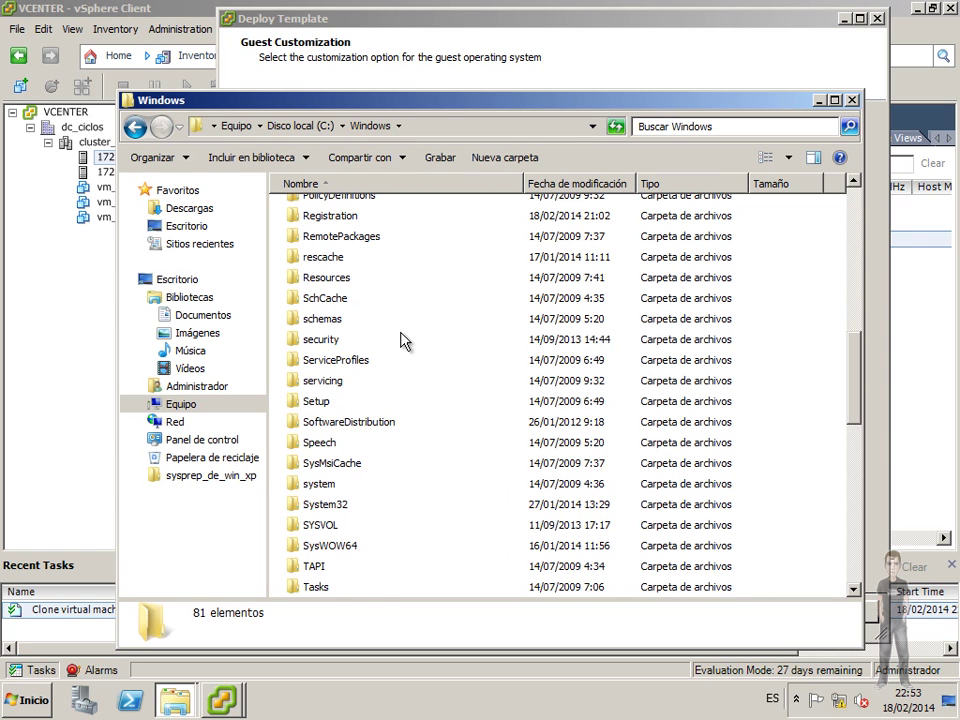
pyautogui.doubleClick(330, 378)
pyautogui.scroll(-4, 392, 335)
pyautogui.scroll(-15, 392, 335)
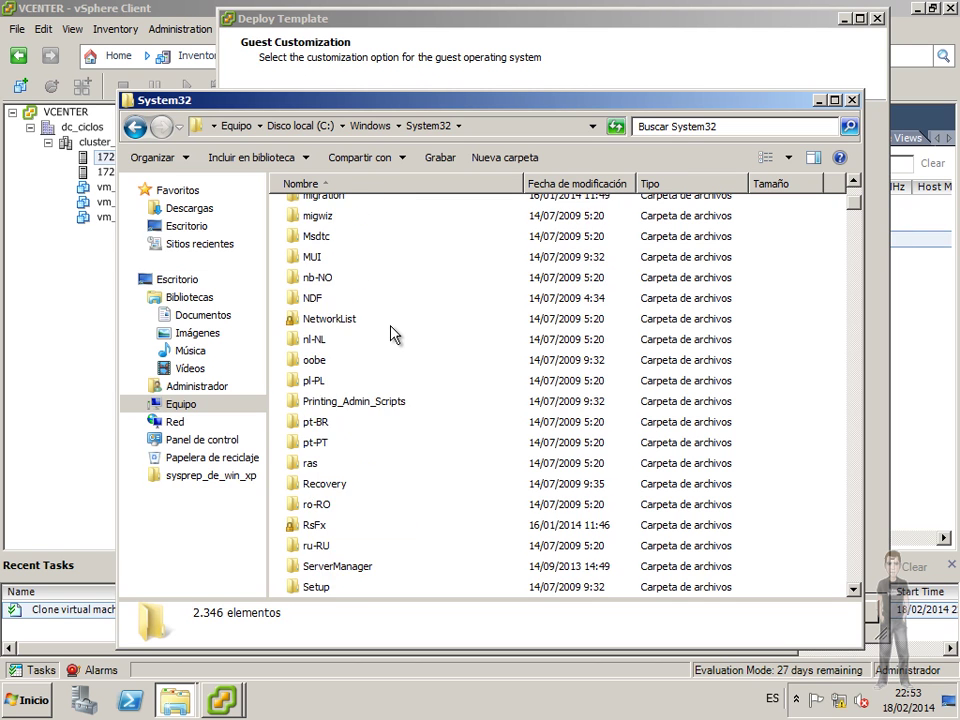
pyautogui.scroll(-2, 392, 335)
pyautogui.scroll(-3, 392, 335)
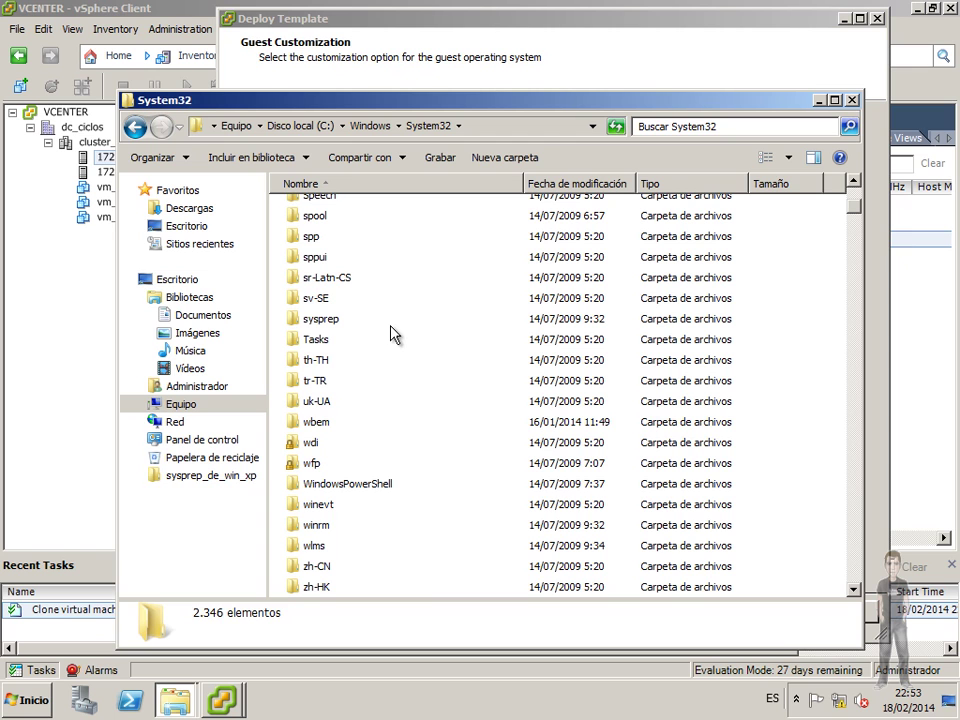
pyautogui.doubleClick(298, 320)
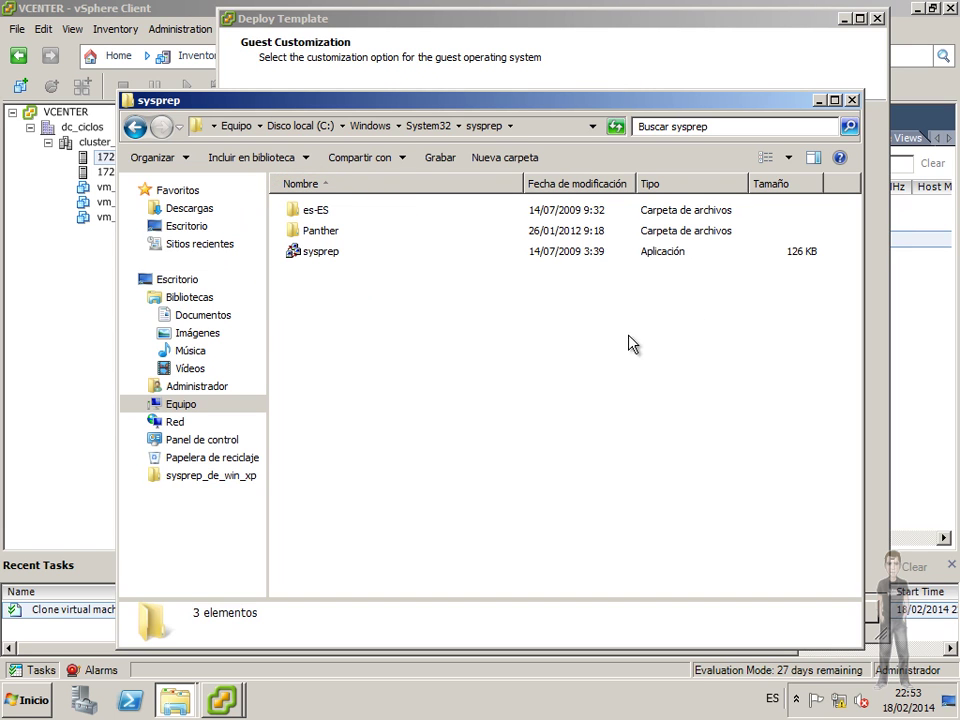
pyautogui.click(853, 101)
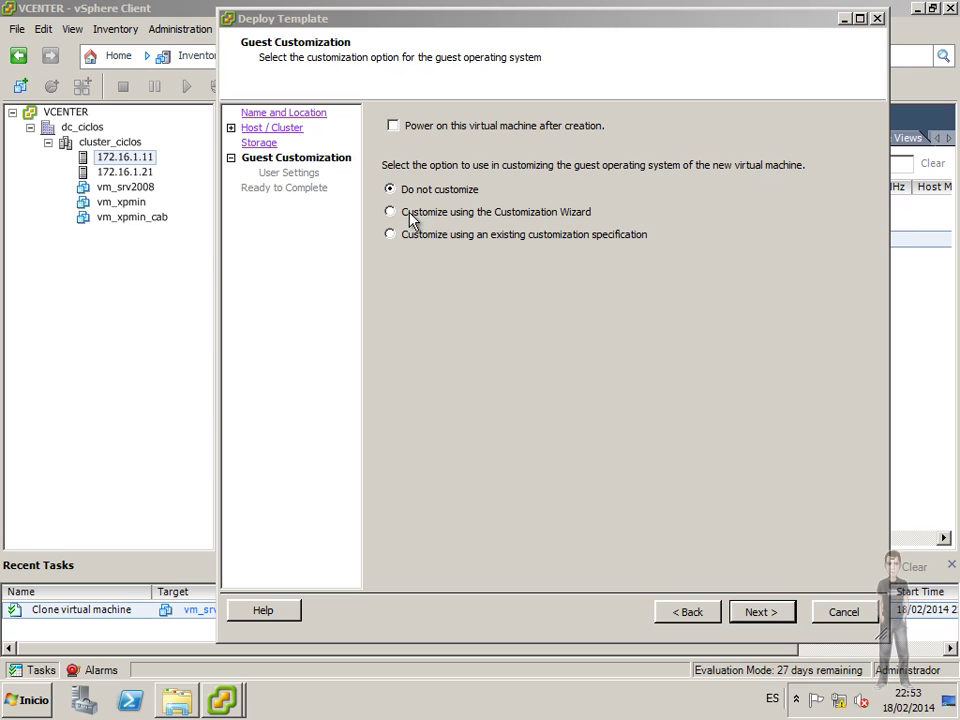
# Choose guest customization with the Customization Wizard and register the owner name DPTO INFORMATICA and the organization IES CASTELAR
pyautogui.click(470, 218)
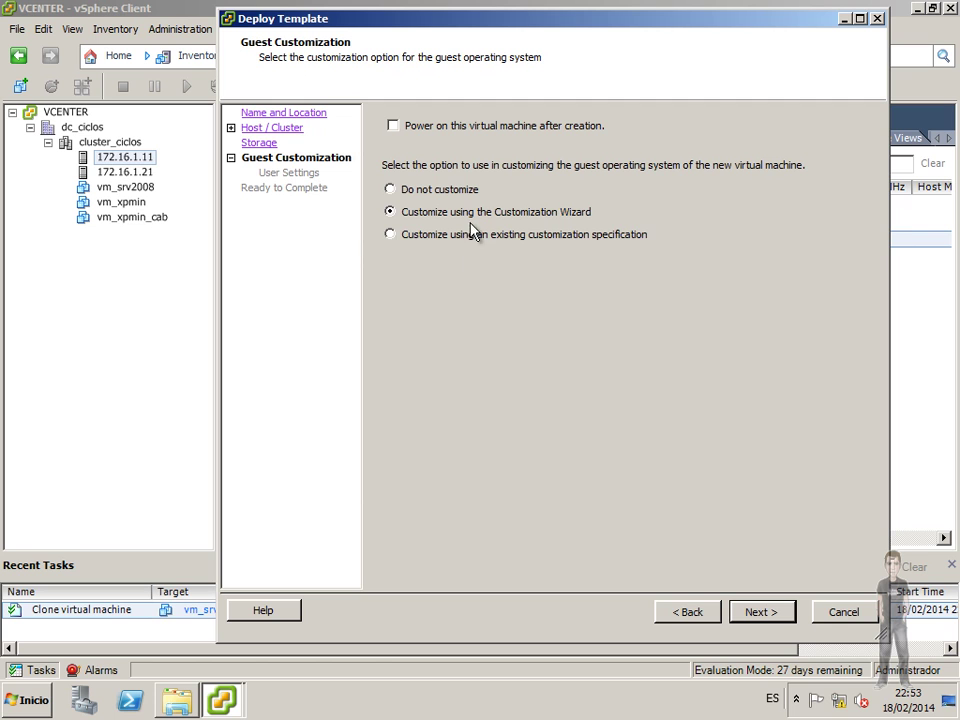
pyautogui.click(760, 612)
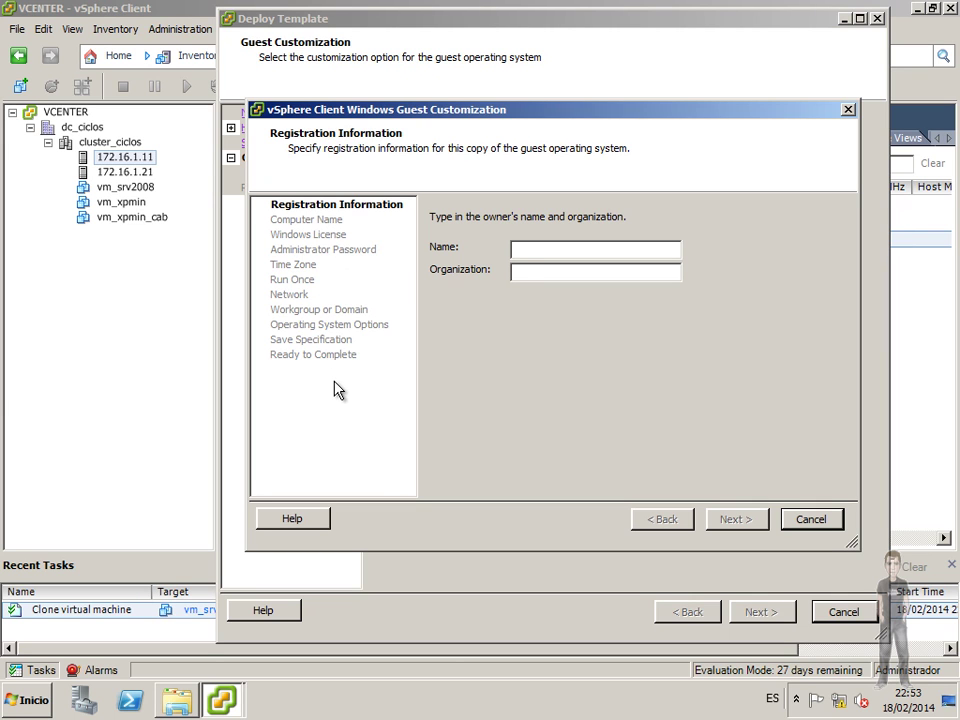
pyautogui.click(540, 248)
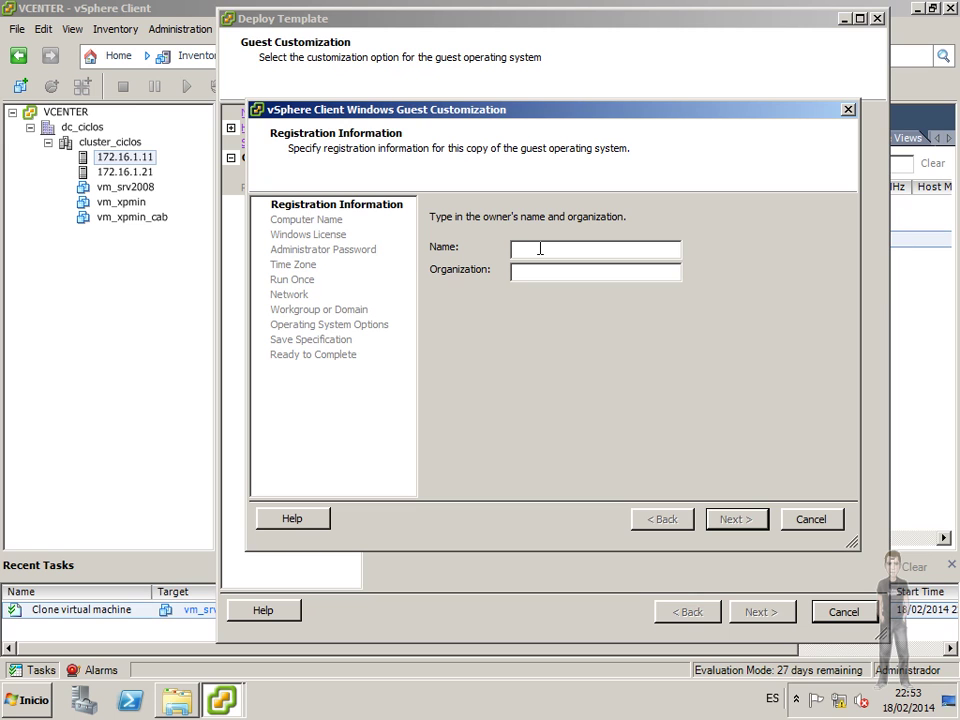
pyautogui.write('DPTO')
pyautogui.press('capslock')
pyautogui.write('INFORMATICA')
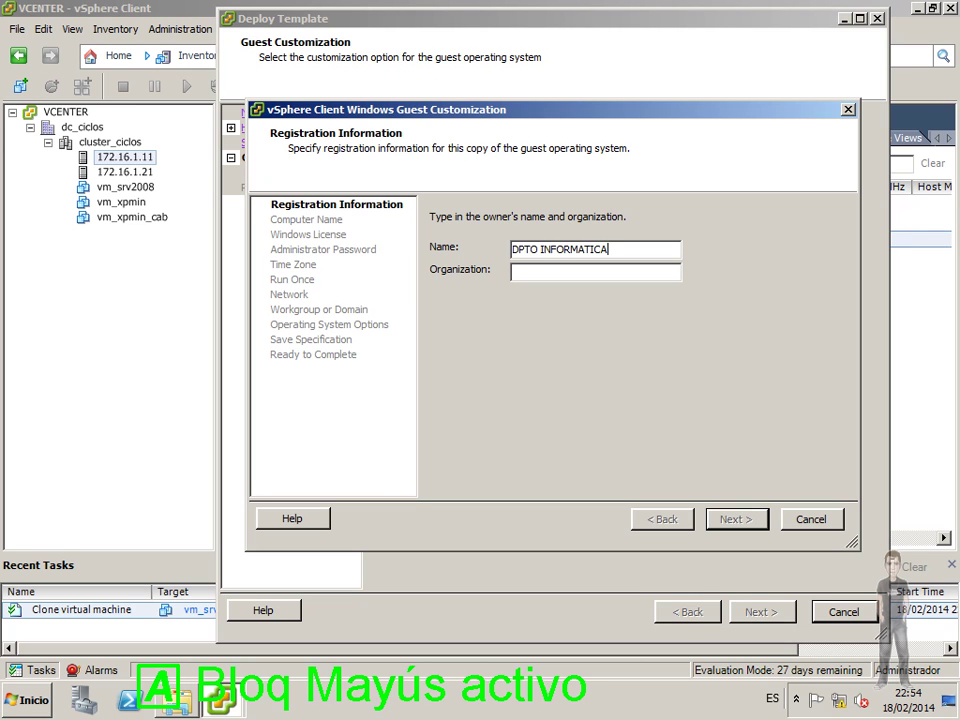
pyautogui.click(544, 270)
pyautogui.write('IES CASTELAR')
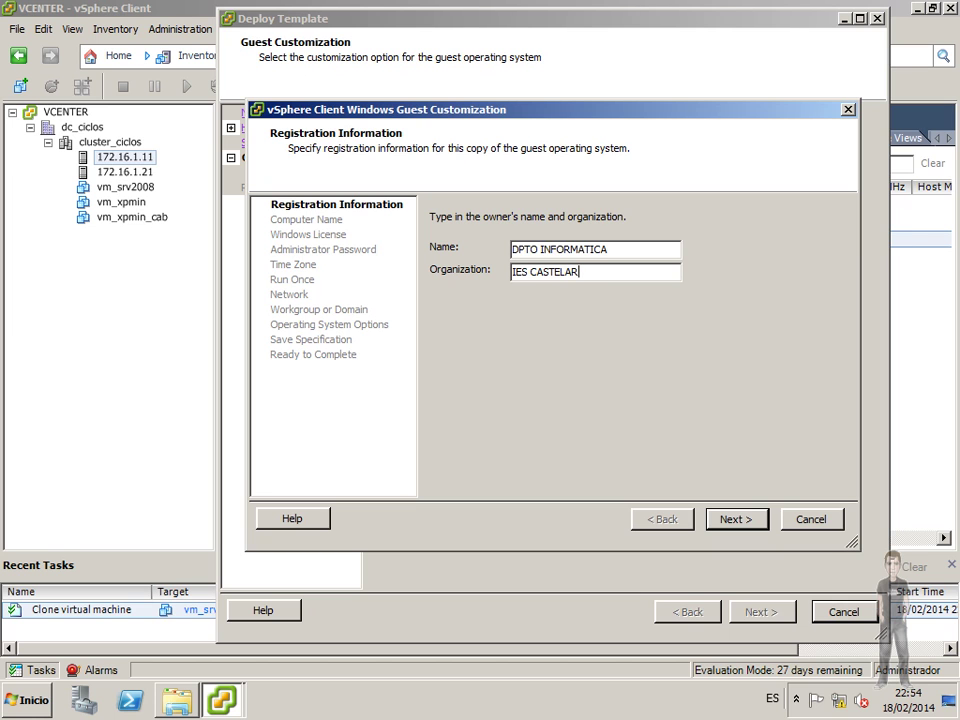
pyautogui.click(744, 524)
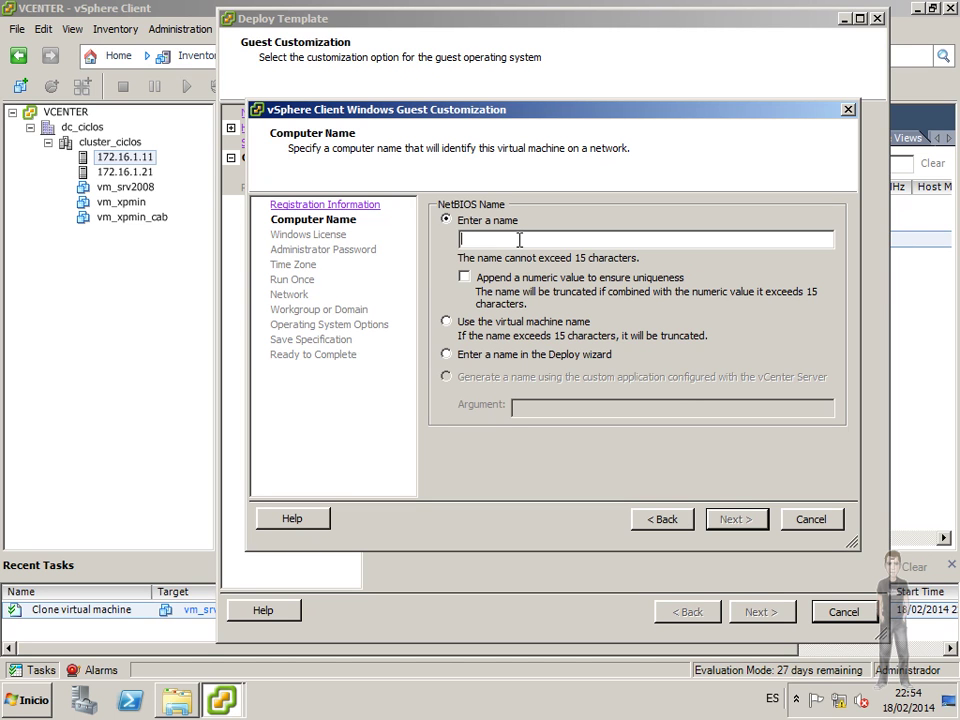
# Use the virtual machine name as the computer name, and paste the Windows product key into the license information
pyautogui.click(453, 322)
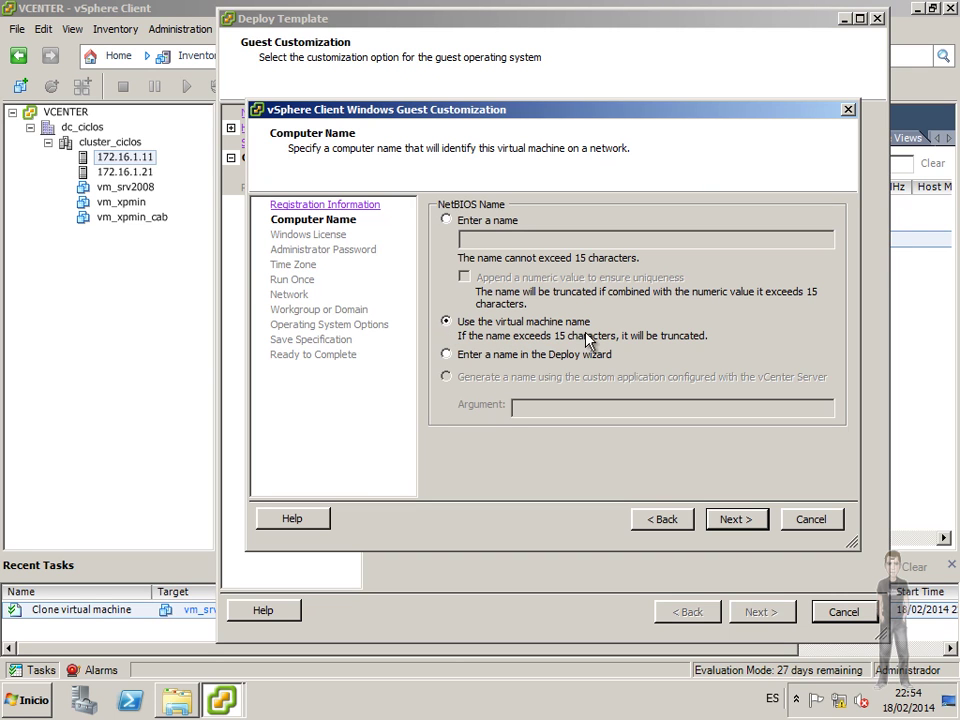
pyautogui.click(744, 522)
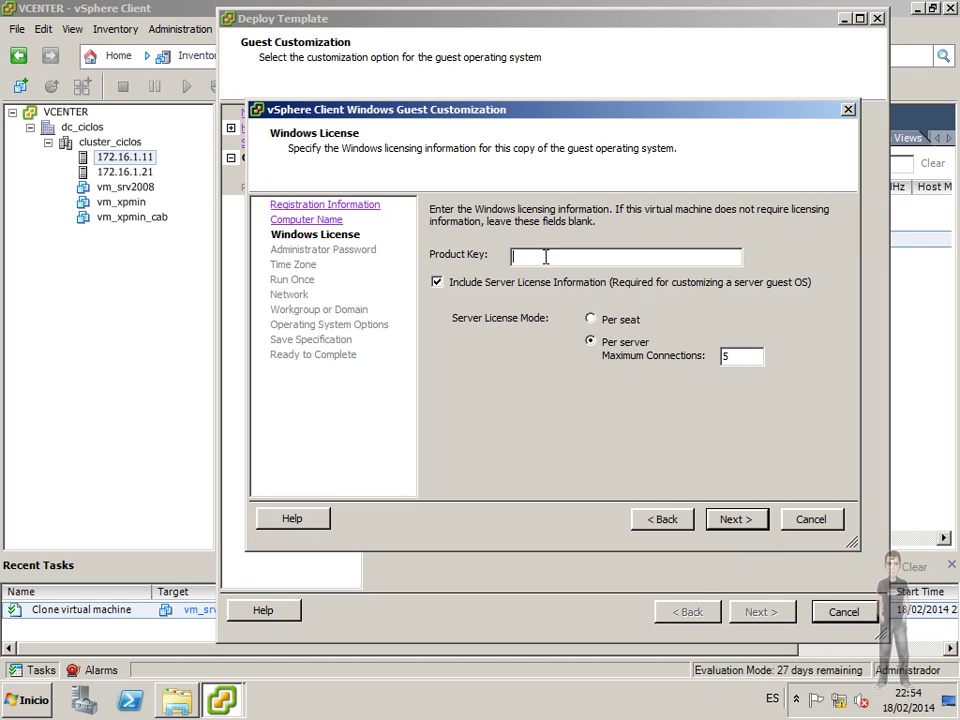
pyautogui.press('capslock')
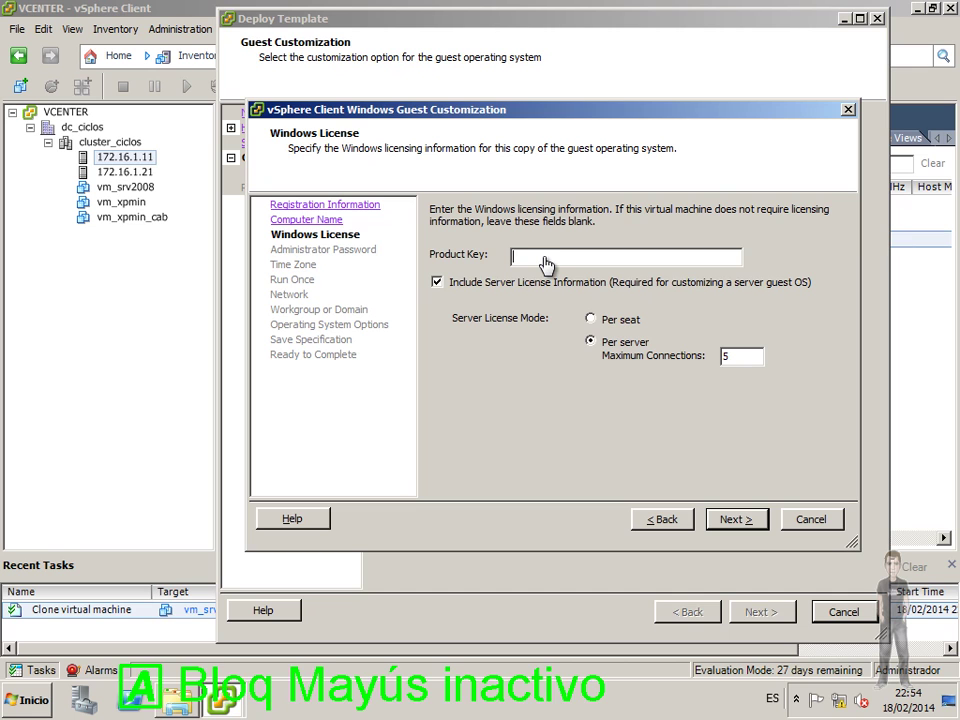
pyautogui.press('capslock')
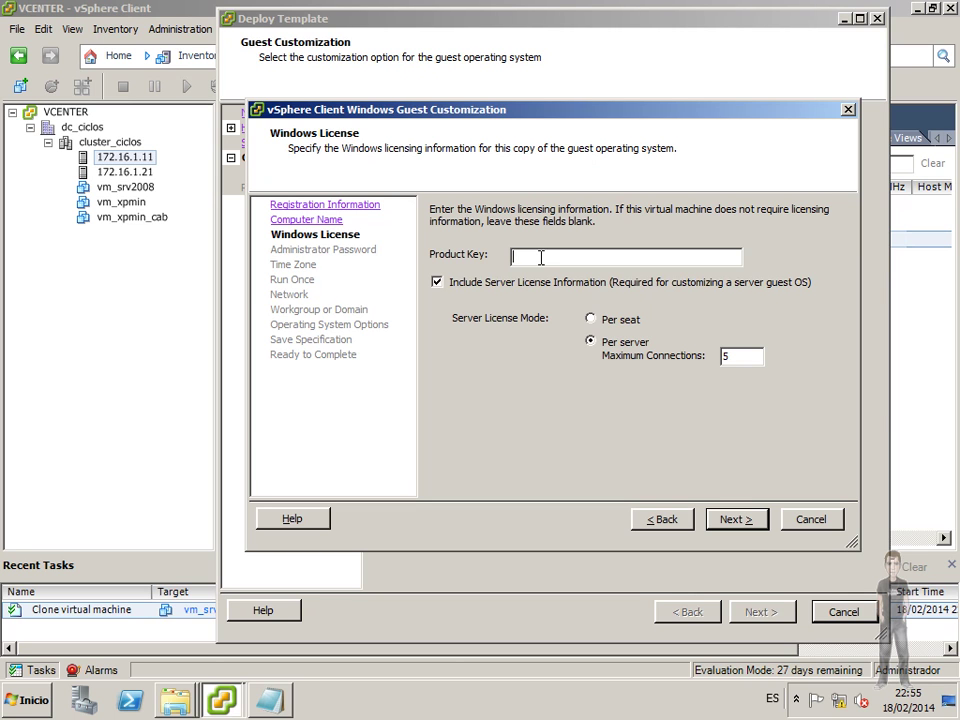
pyautogui.hotkey('ctrl', 'v')
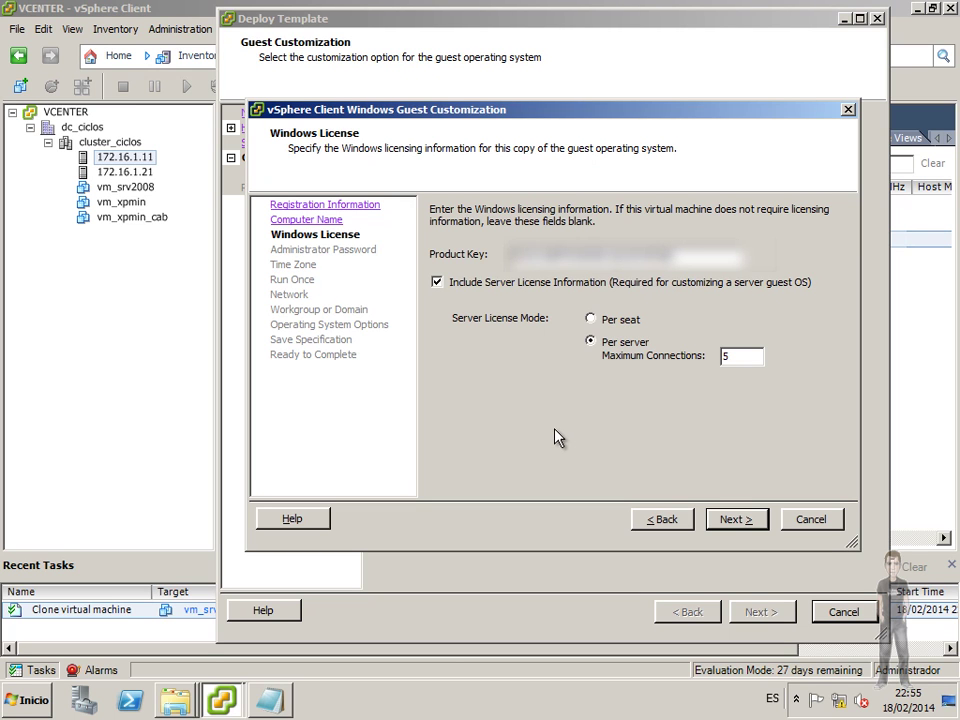
pyautogui.click(735, 520)
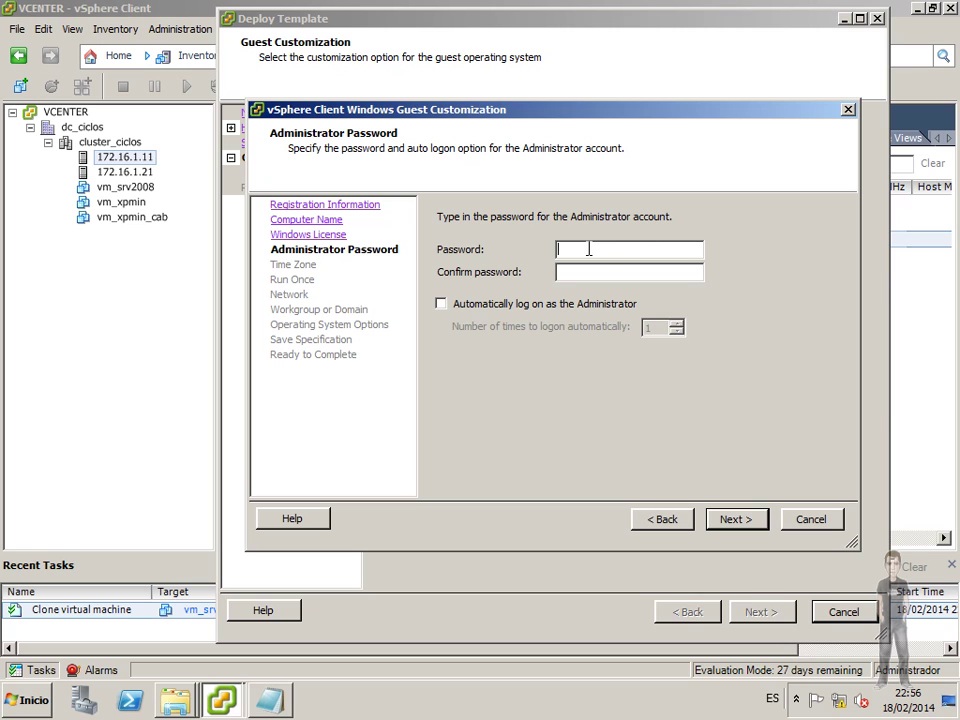
# Enter and confirm the Administrator account password, and enable automatic logon as the Administrator 3 times
pyautogui.write('********')
pyautogui.press('Tab')
pyautogui.write('********')
pyautogui.click(440, 306)
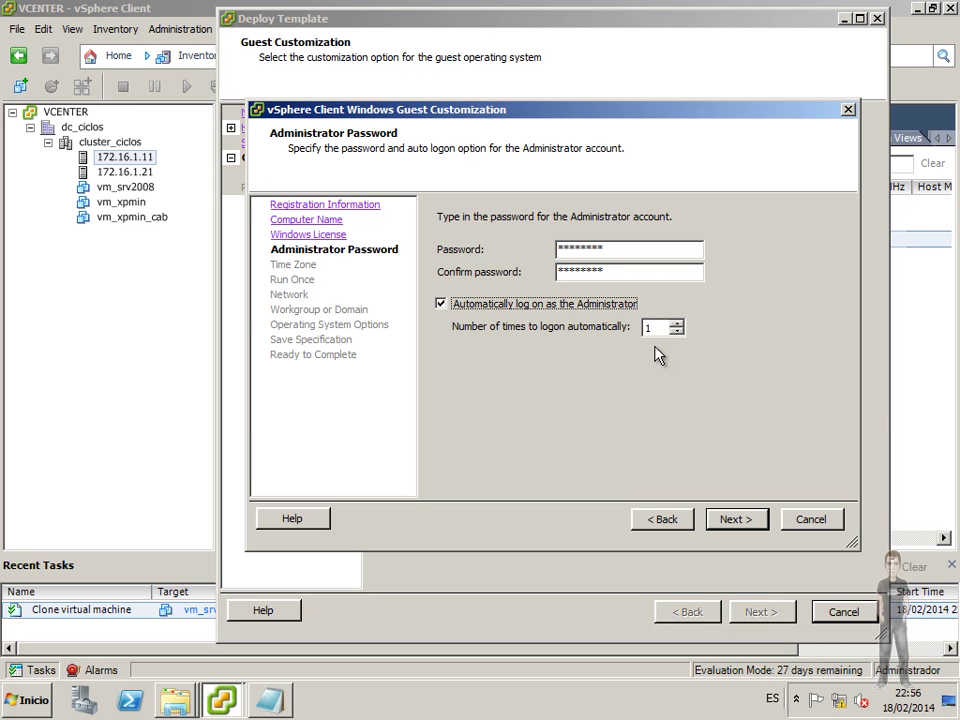
pyautogui.click(677, 323)
pyautogui.click(677, 323)
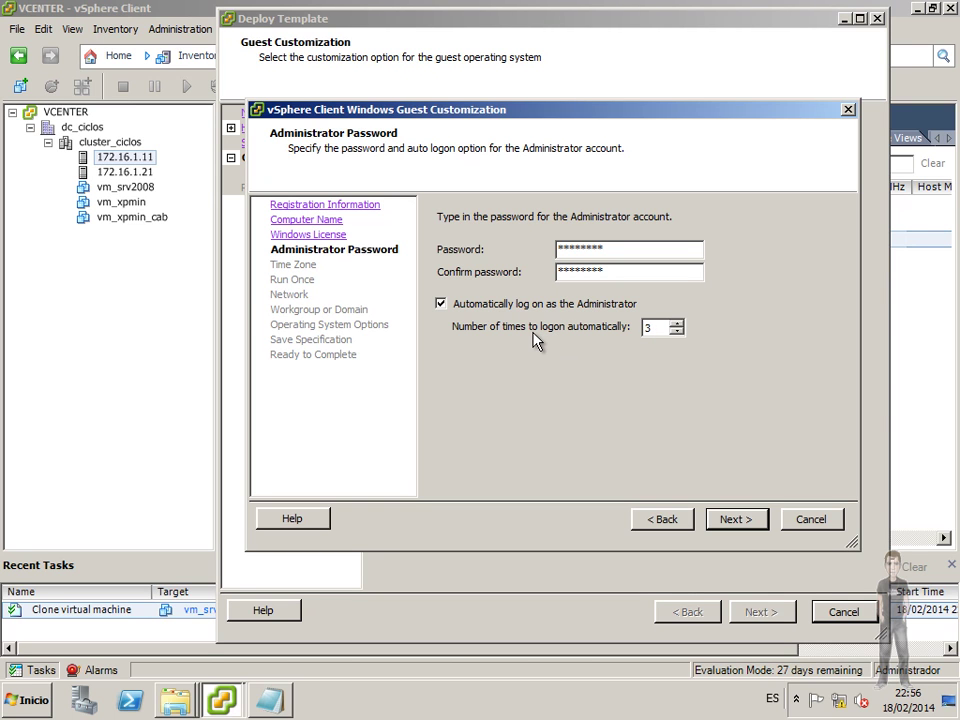
# Set the guest's time zone to (GMT+0100) Brussels, Copenhagen, Madrid, Paris, and continue without any run-once commands
pyautogui.click(748, 525)
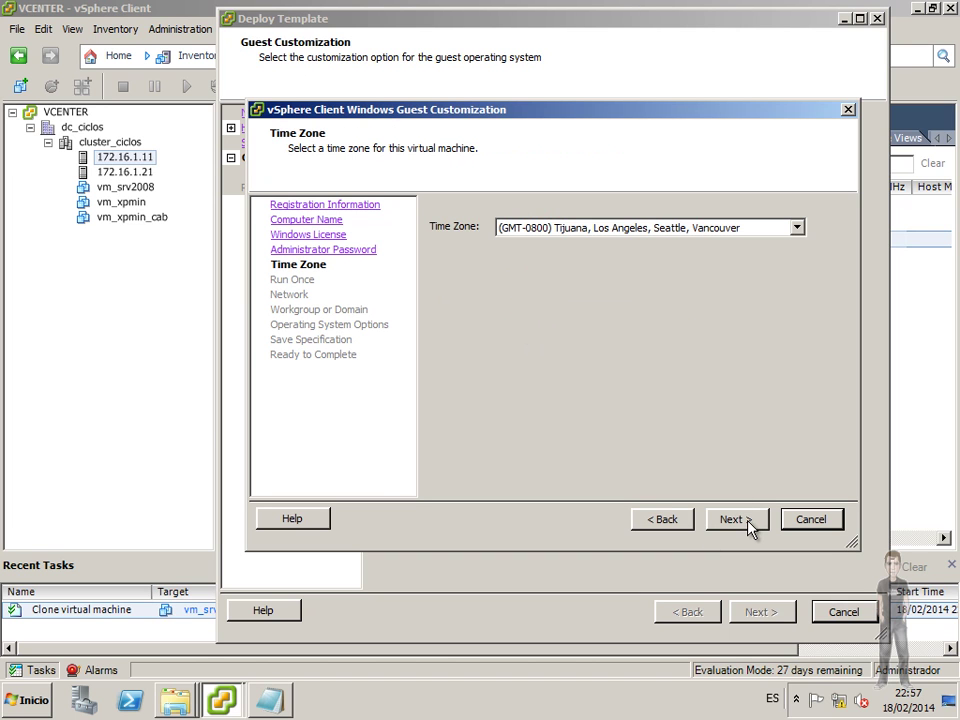
pyautogui.click(712, 229)
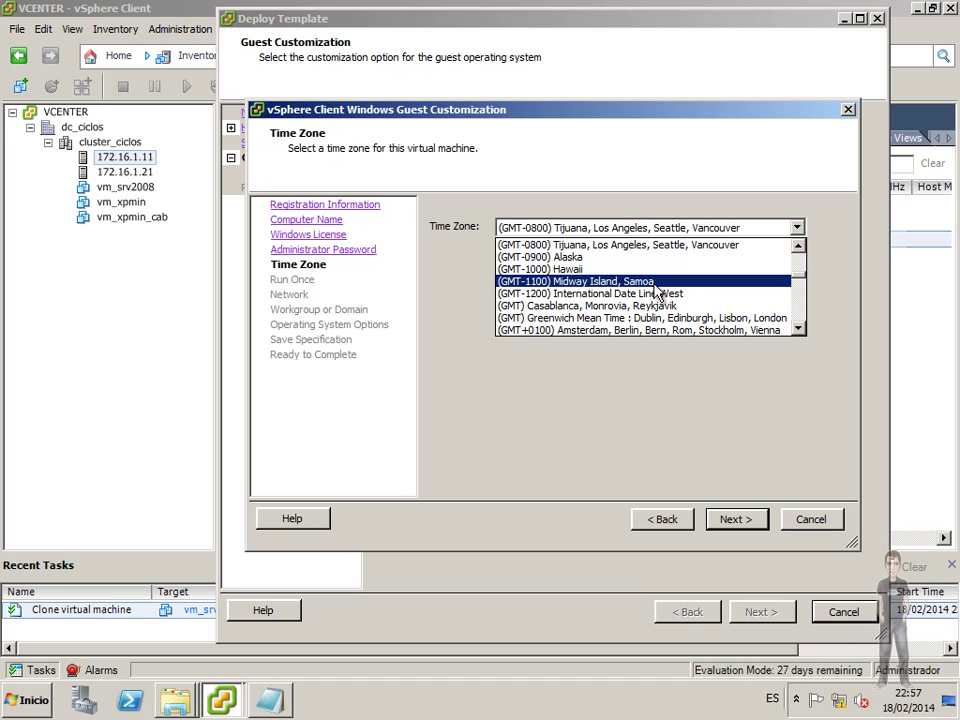
pyautogui.scroll(-2, 657, 291)
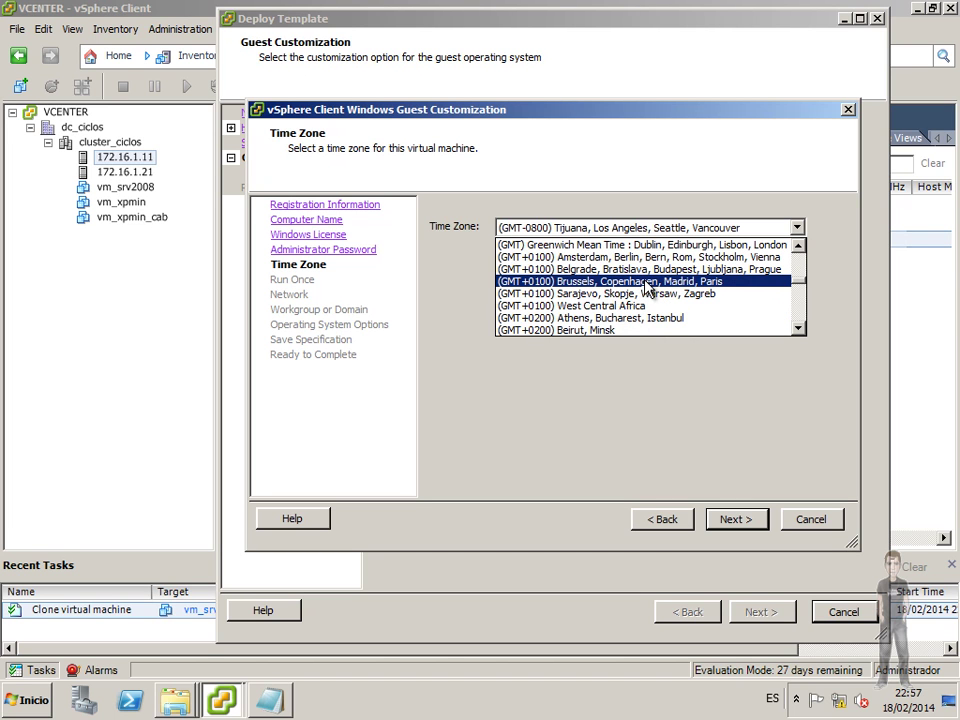
pyautogui.click(660, 282)
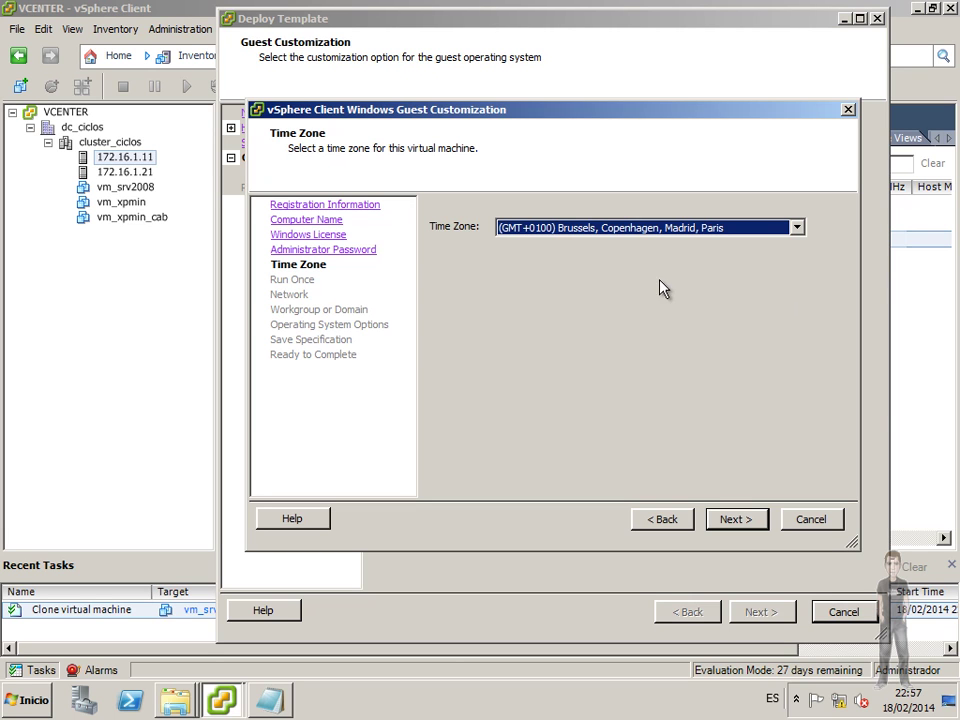
pyautogui.click(745, 524)
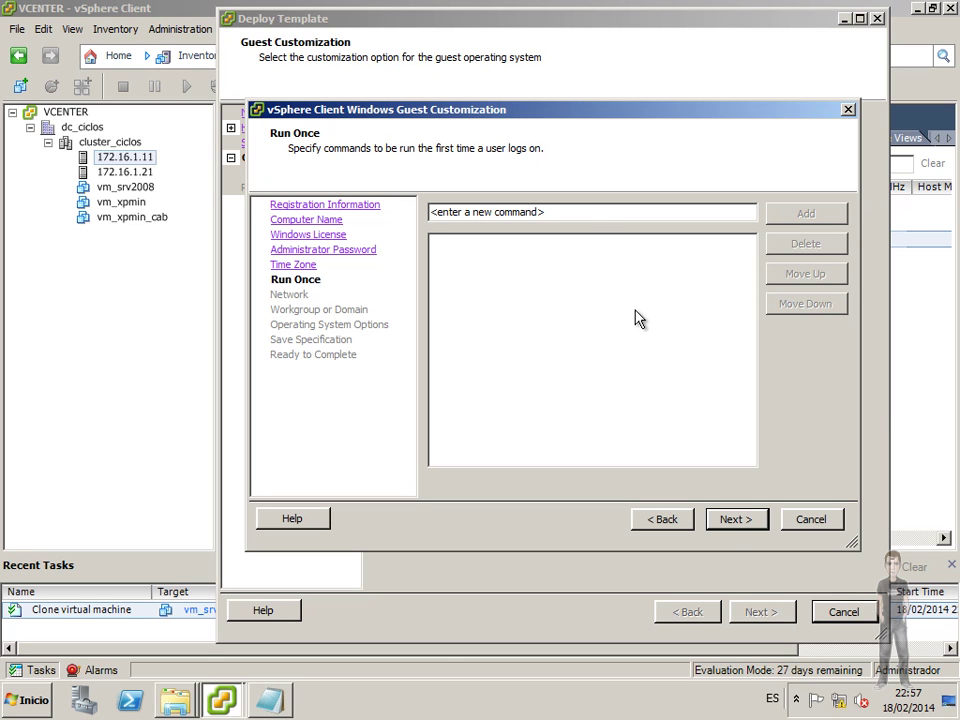
pyautogui.click(735, 519)
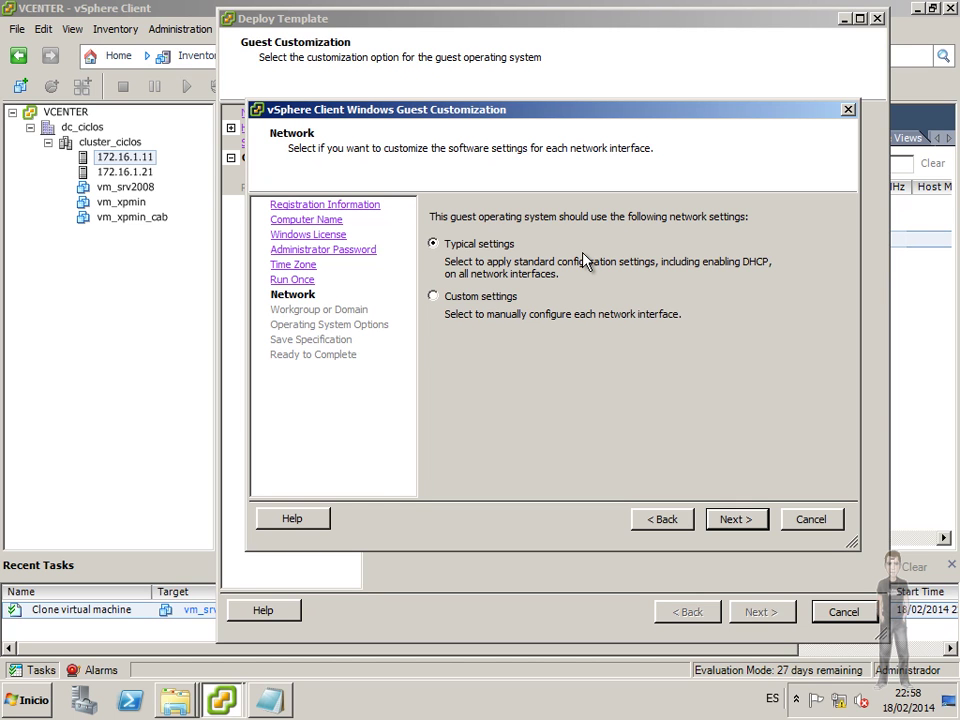
# Choose custom network settings and assign NIC1 the static IP address 10.10.10.8 with subnet mask 255.255.255.0
pyautogui.click(463, 305)
pyautogui.click(741, 529)
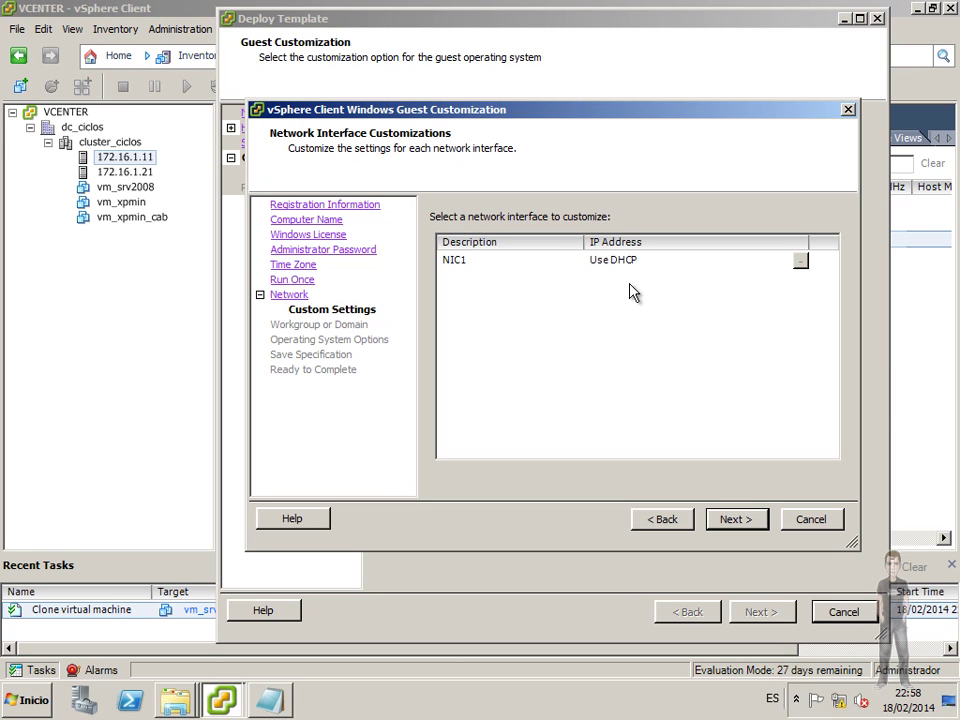
pyautogui.click(800, 262)
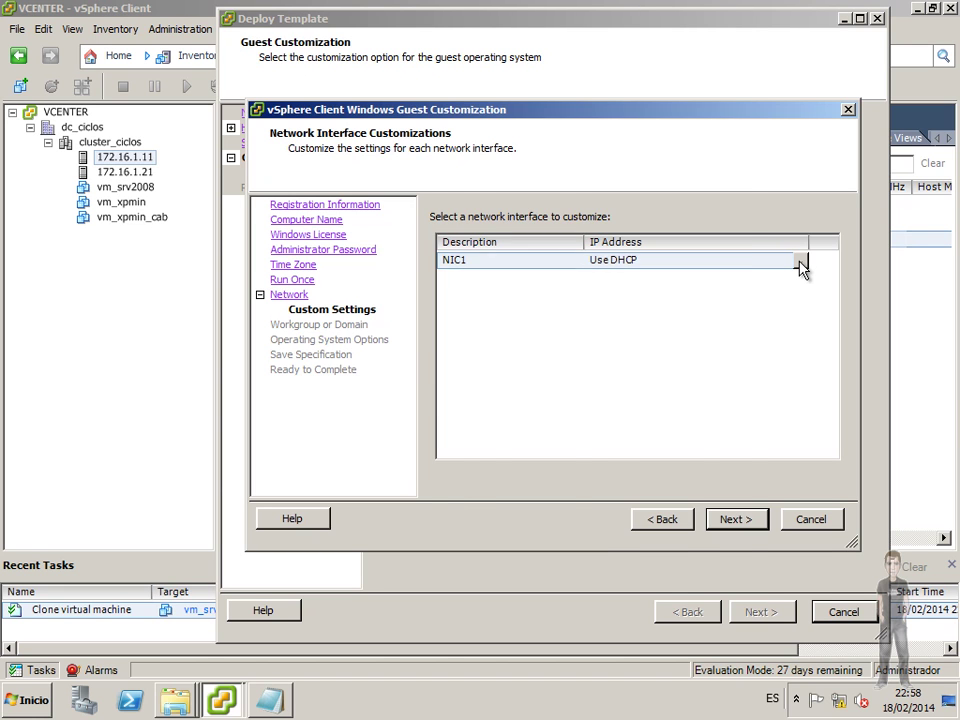
pyautogui.click(800, 262)
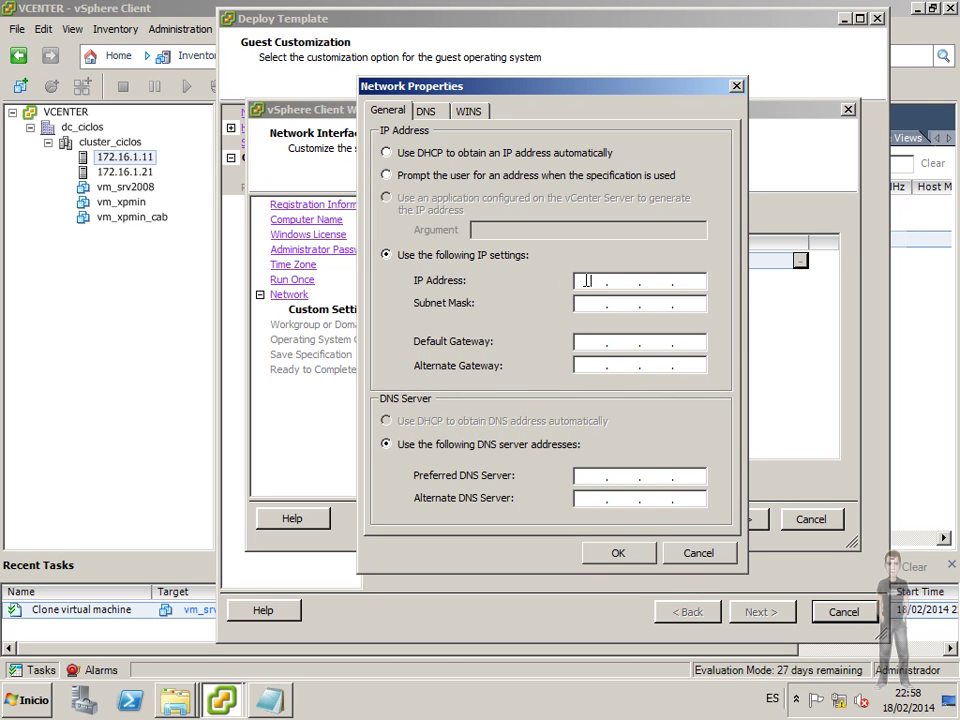
pyautogui.write('10.10.10.8')
pyautogui.press('Tab')
pyautogui.write('255 . 2')
pyautogui.write('55 . 255 . 0')
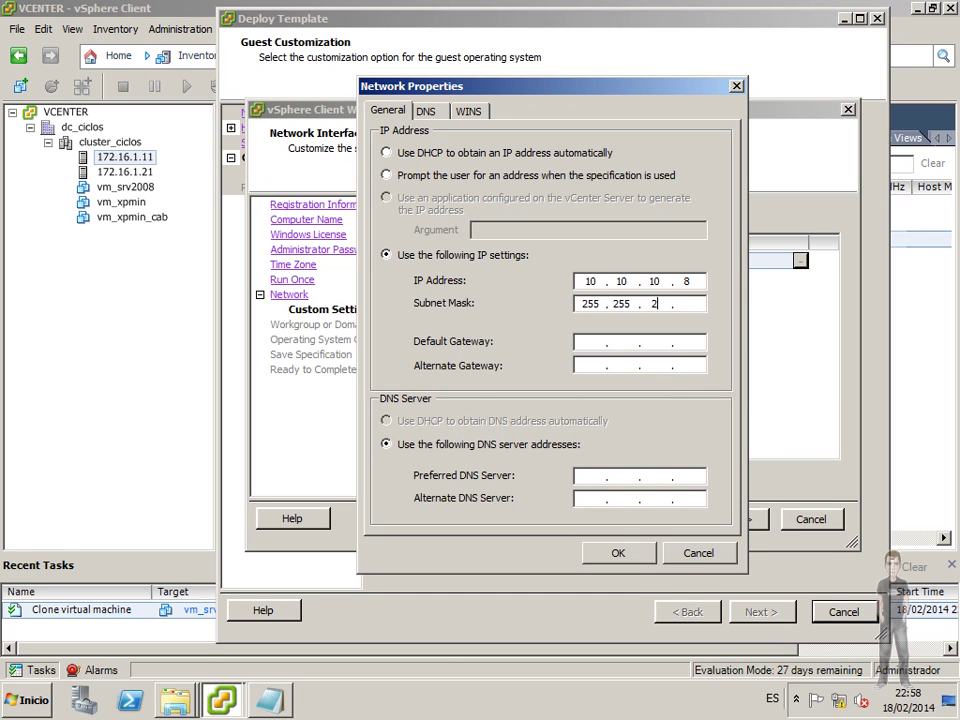
# Set NIC1's default gateway to 10.10.10.1 and preferred DNS server to 10.10.10.2, and accept the network settings
pyautogui.click(580, 342)
pyautogui.write('10 . 10 . 10 . 1')
pyautogui.click(584, 478)
pyautogui.write('10 . 10 . 10 . 2')
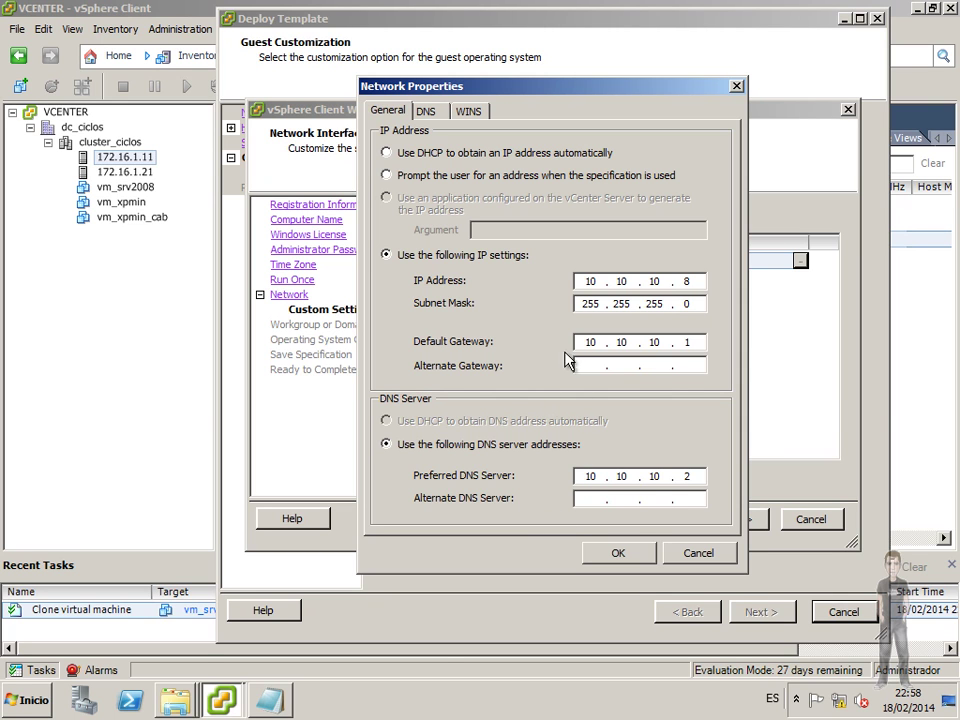
pyautogui.click(620, 558)
pyautogui.click(738, 521)
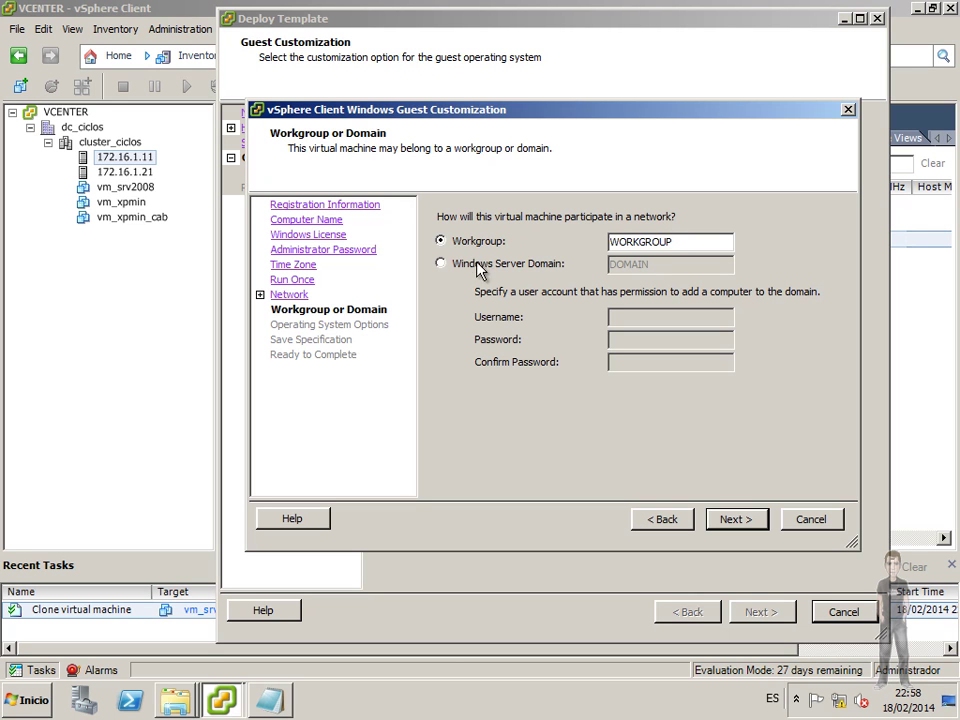
# Make the virtual machine a member of the workgroup LABSERVER
pyautogui.click(675, 241)
pyautogui.doubleClick(663, 241)
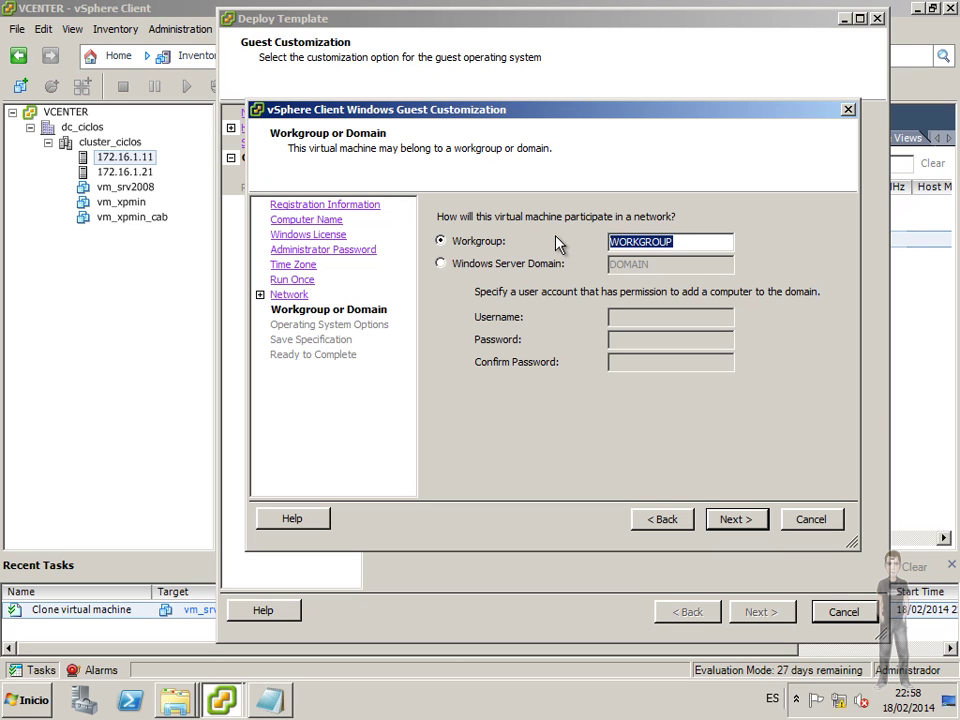
pyautogui.write('LABSSSSSS')
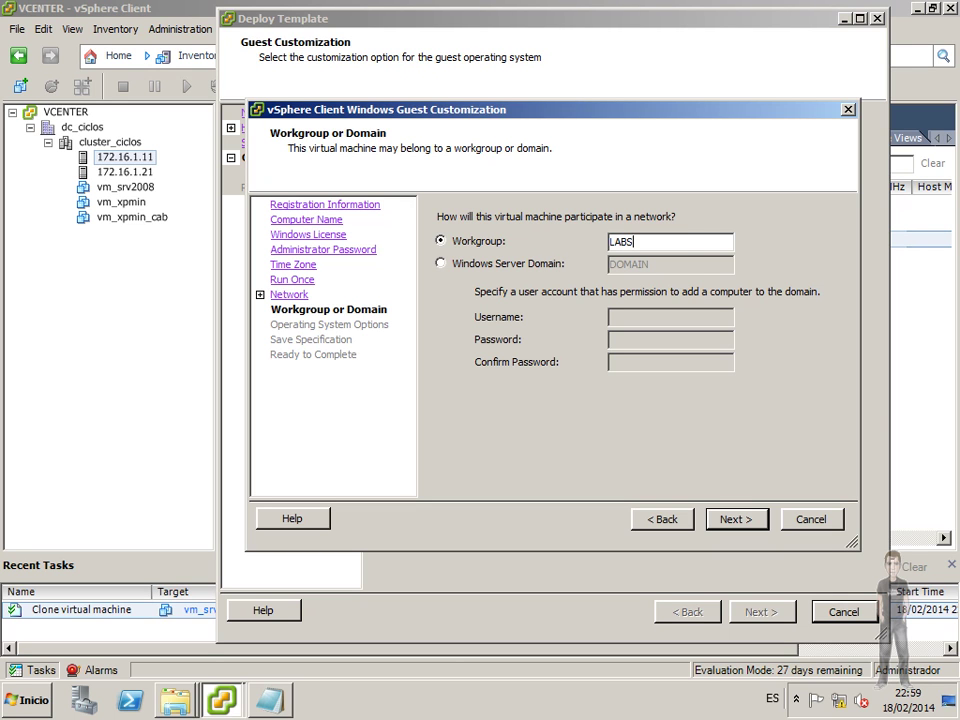
pyautogui.press('BackSpace')
pyautogui.press('BackSpace')
pyautogui.press('BackSpace')
pyautogui.press('BackSpace')
pyautogui.press('BackSpace')
pyautogui.press('BackSpace')
pyautogui.press('BackSpace')
pyautogui.press('BackSpace')
pyautogui.press('BackSpace')
pyautogui.write('LABSERVER')
pyautogui.click(733, 524)
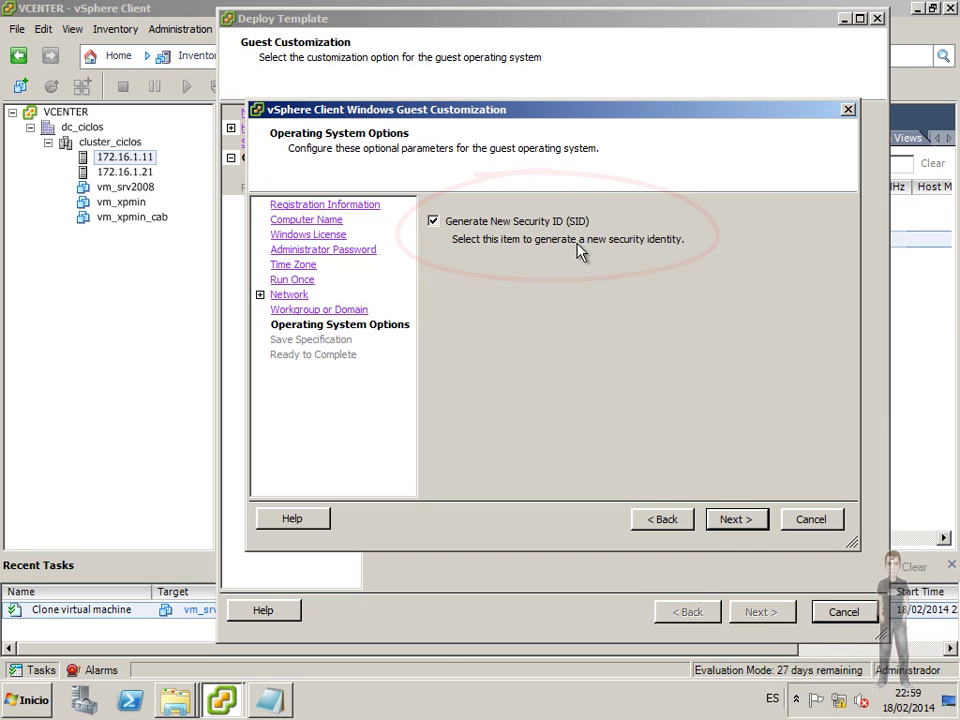
# Keep the generation of a new security ID and name the saved customization specification SERVIDORES_WEB
pyautogui.click(735, 520)
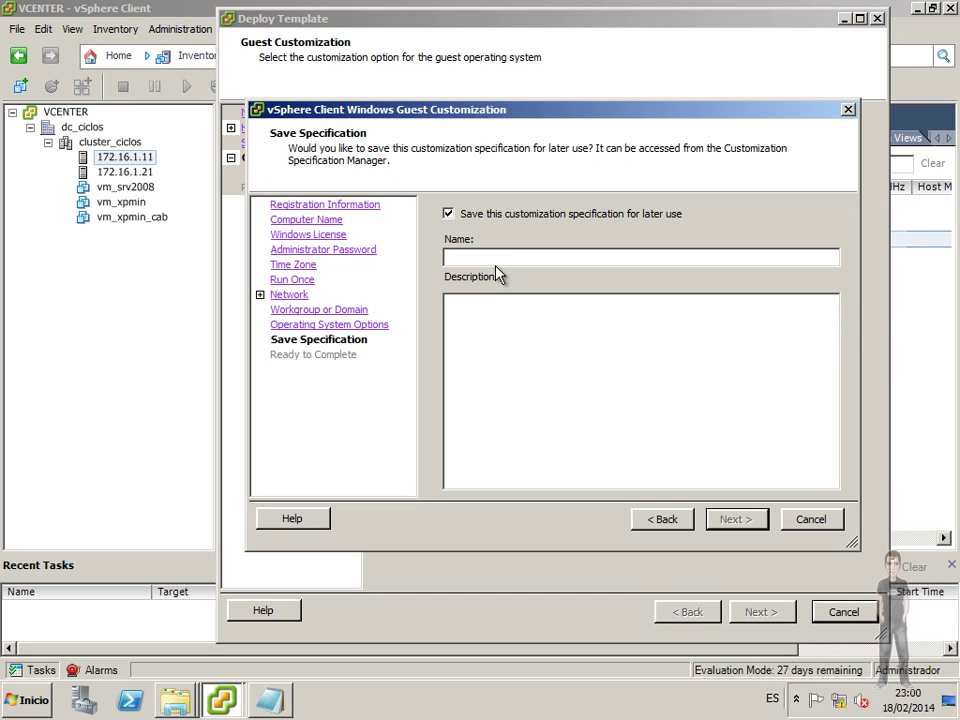
pyautogui.write('SERVDIORES')
pyautogui.press('BackSpace')
pyautogui.press('BackSpace')
pyautogui.press('BackSpace')
pyautogui.press('BackSpace')
pyautogui.press('BackSpace')
pyautogui.press('BackSpace')
pyautogui.write('IDORES_WEB')
# Finish the guest customization and start deploying vm_srv2008_web1 from the template
pyautogui.click(735, 519)
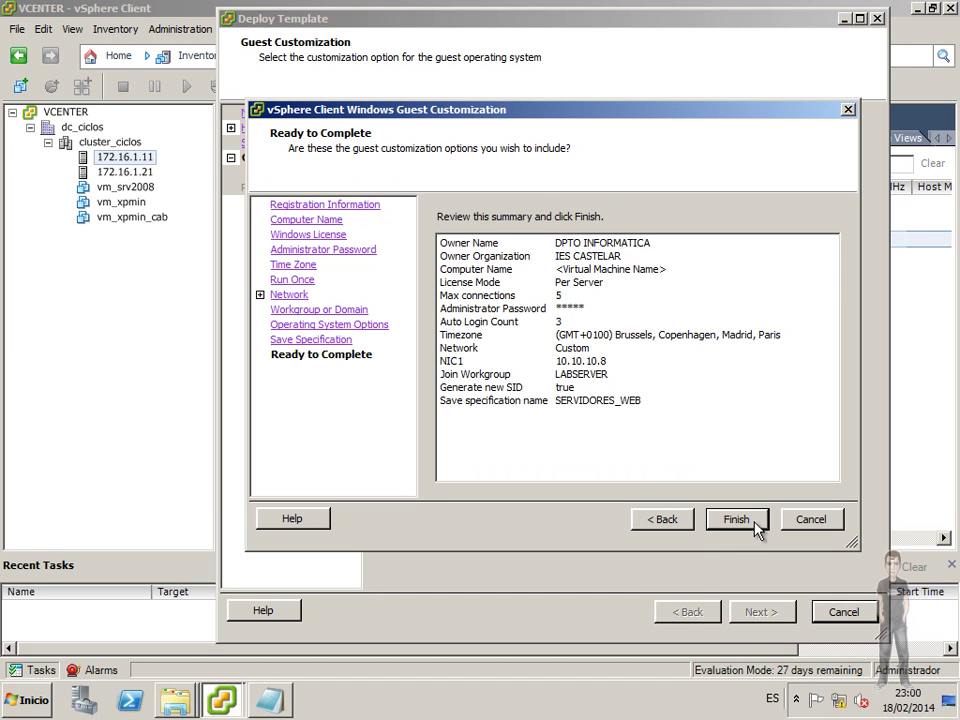
pyautogui.click(737, 519)
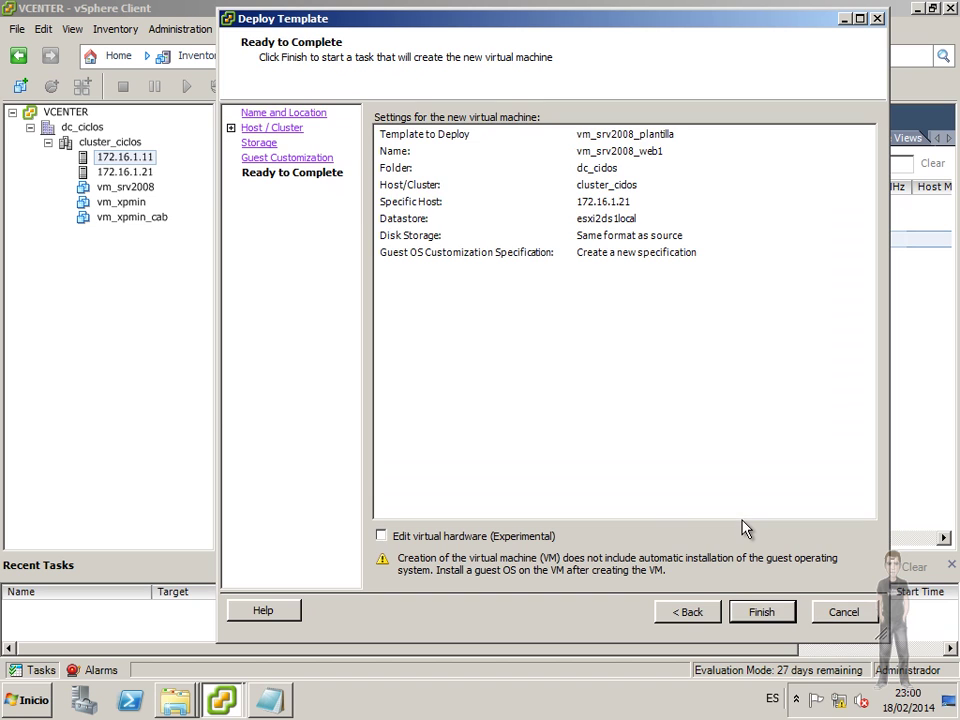
pyautogui.click(762, 622)
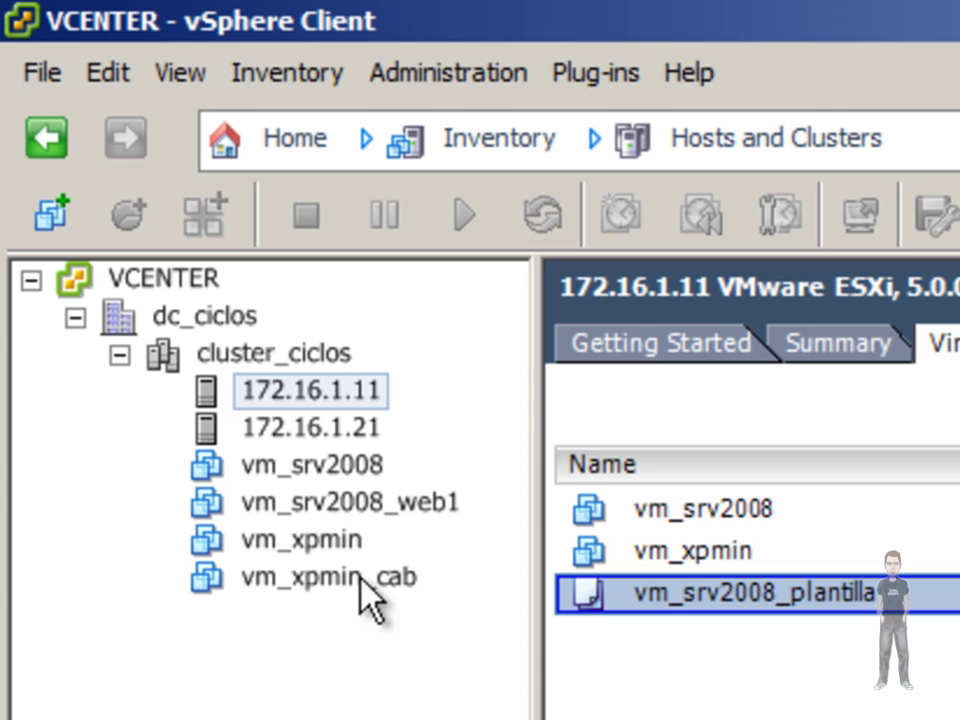
# Open the console of vm_srv2008_web1 and power on the virtual machine once its deployment has completed
pyautogui.rightClick(338, 499)
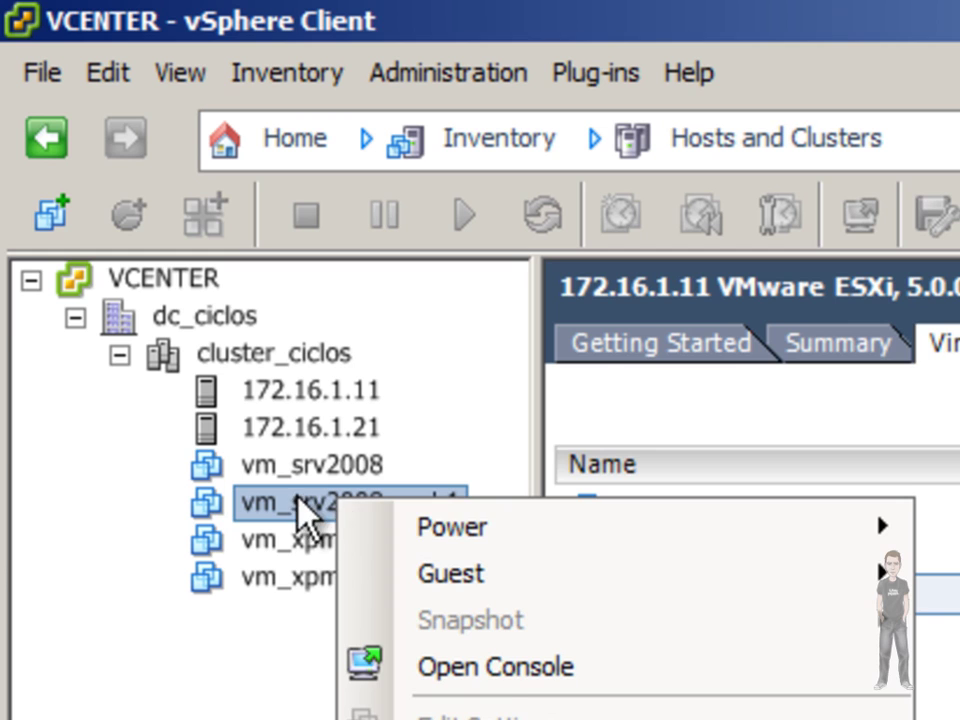
pyautogui.click(493, 664)
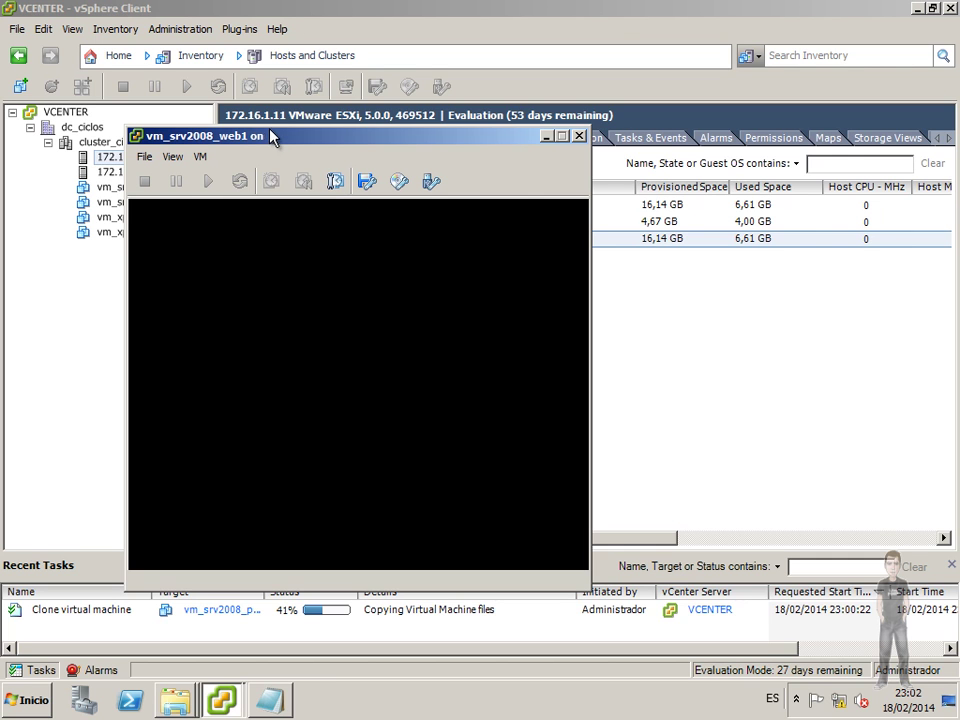
pyautogui.moveTo(275, 137); pyautogui.dragTo(527, 20)
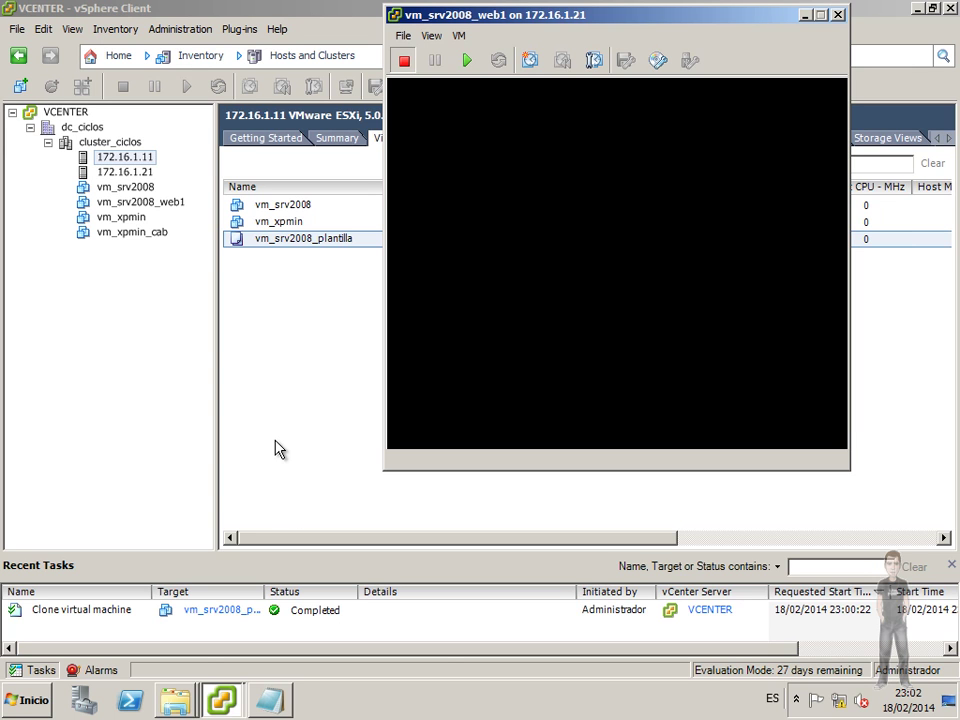
pyautogui.click(466, 62)
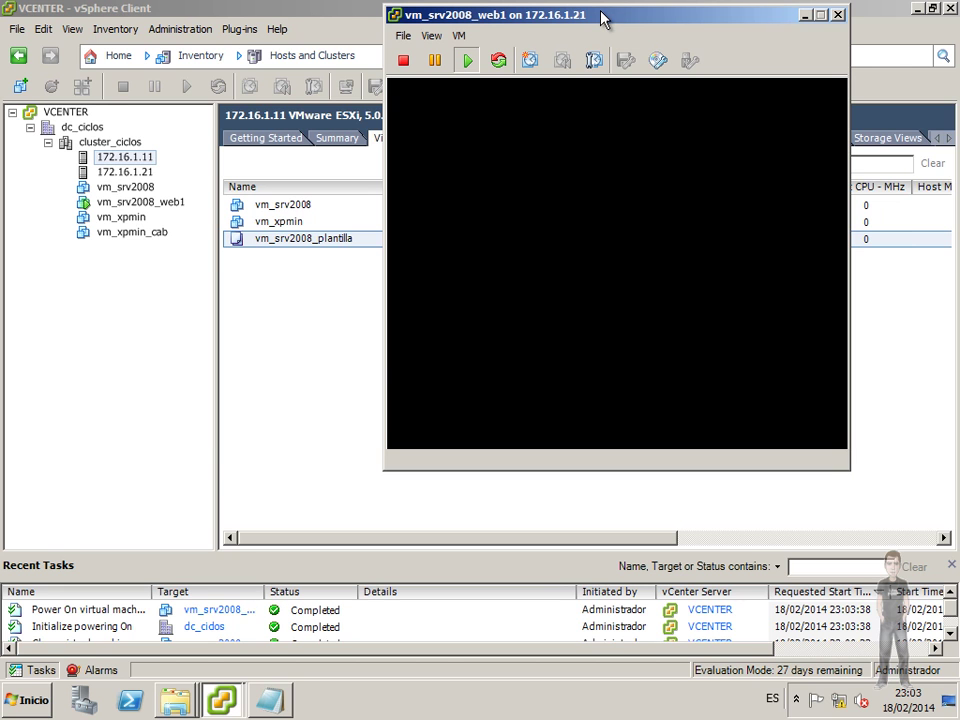
# Reposition the vm_srv2008_web1 console window to follow the guest's startup and customization
pyautogui.moveTo(600, 20); pyautogui.dragTo(242, 16)
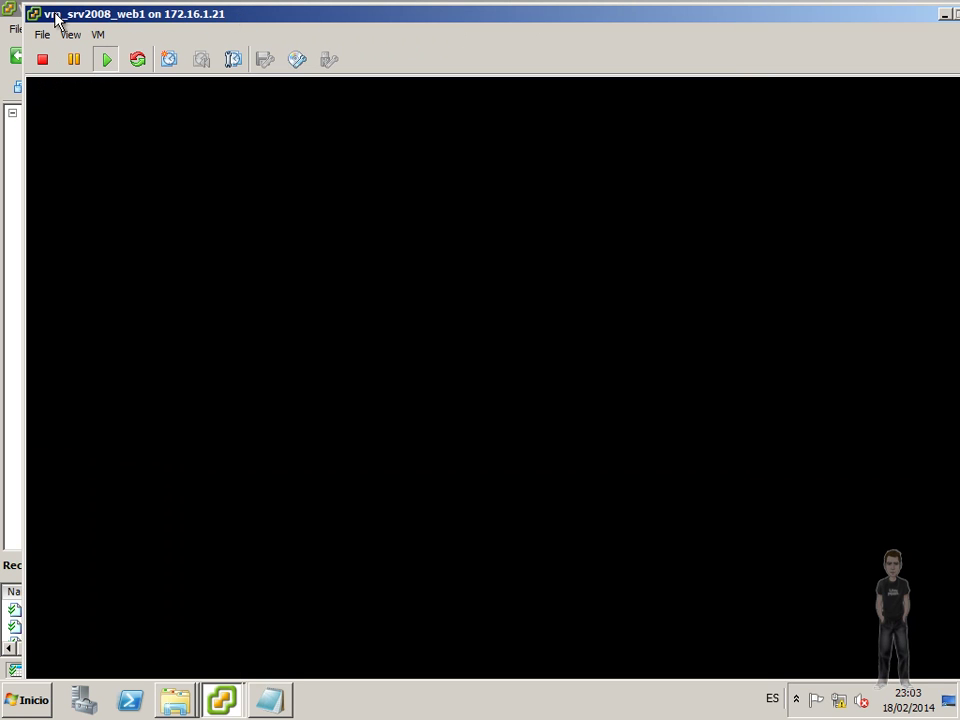
pyautogui.moveTo(21, 4); pyautogui.dragTo(318, 244)
pyautogui.moveTo(383, 250); pyautogui.dragTo(215, 23)
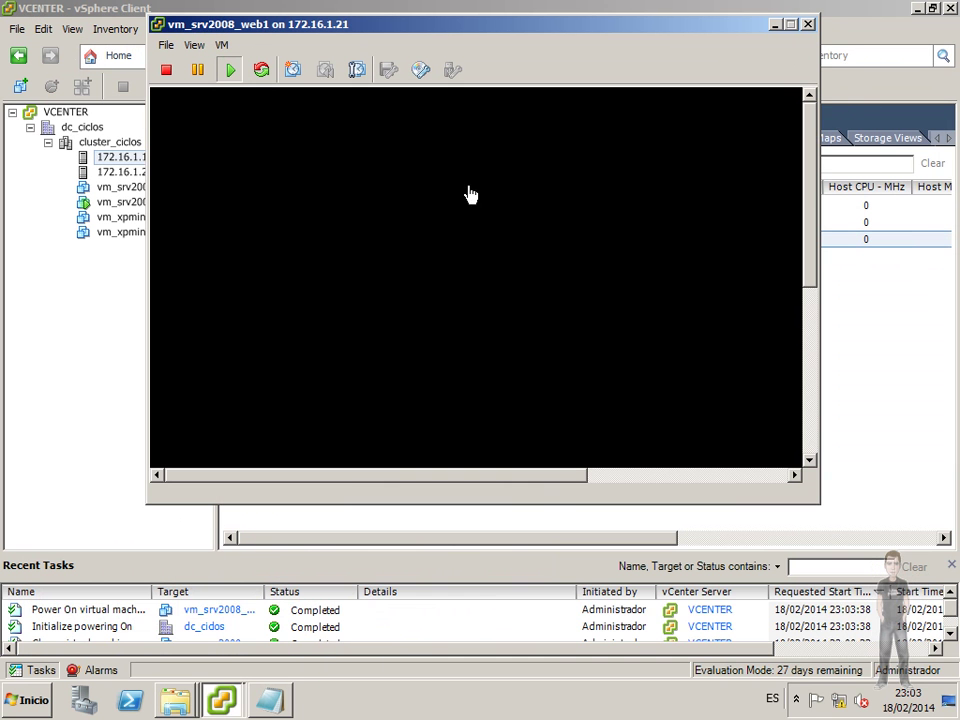
pyautogui.moveTo(812, 202); pyautogui.dragTo(818, 380)
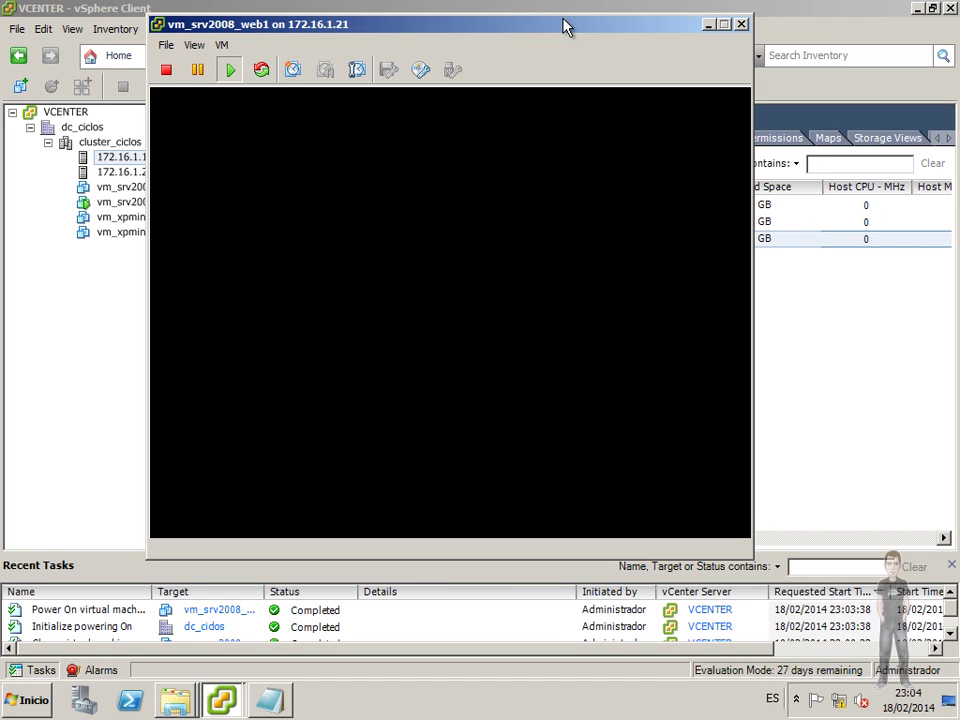
pyautogui.doubleClick(565, 25)
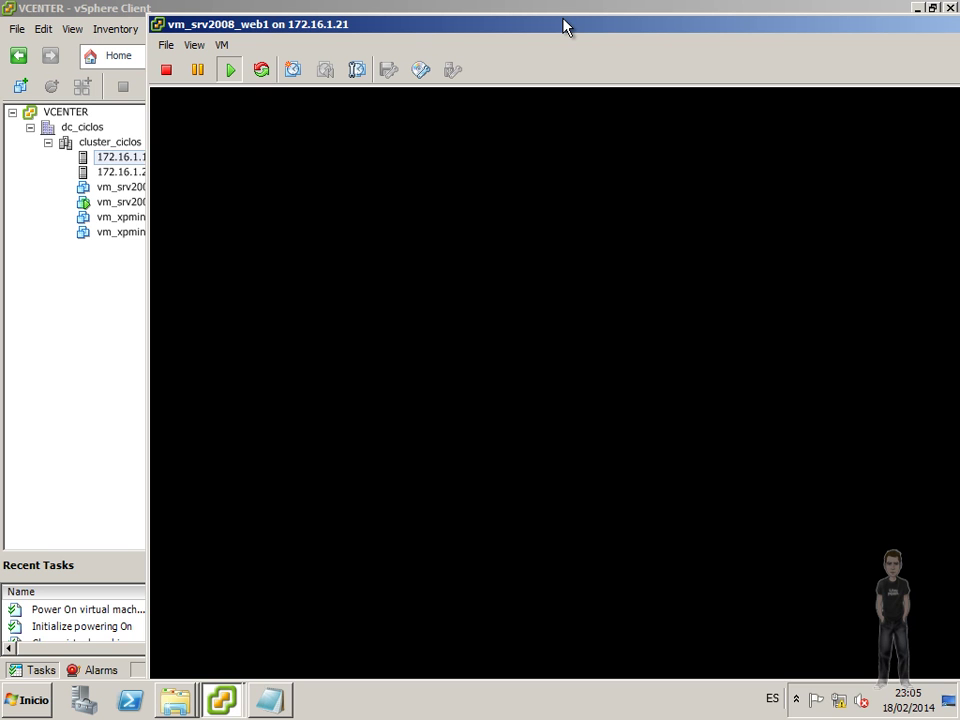
pyautogui.moveTo(545, 32); pyautogui.dragTo(440, 15)
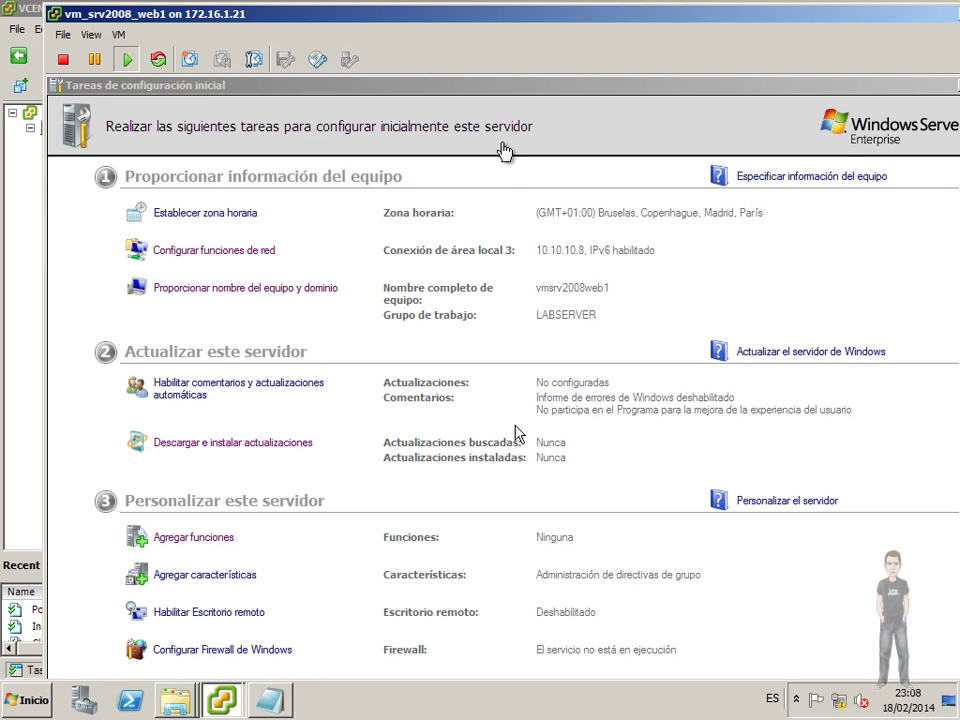
# Check the time zone, IP address, computer name and workgroup in the guest's initial configuration tasks
pyautogui.moveTo(560, 205)
pyautogui.mouseDown()
pyautogui.moveTo(456, 268)
pyautogui.moveTo(688, 252)
pyautogui.mouseUp()
pyautogui.press('capslock')
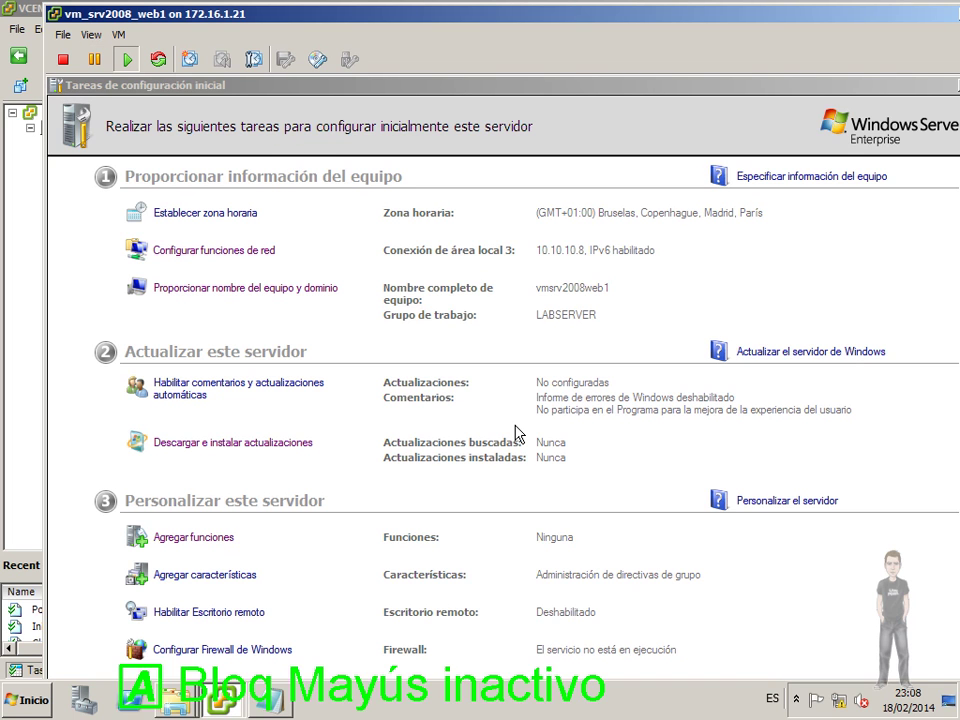
pyautogui.press('capslock')
pyautogui.press('capslock')
# Close the initial configuration tasks and Server Manager windows in the guest
pyautogui.click(57, 90)
pyautogui.click(57, 86)
pyautogui.click(80, 154)
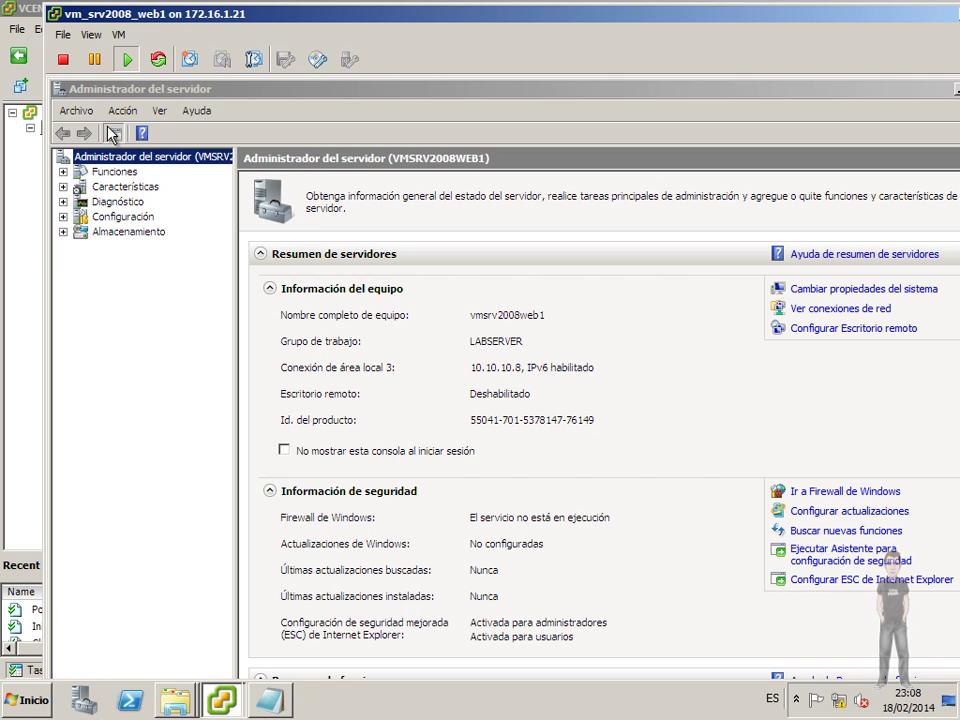
pyautogui.click(57, 88)
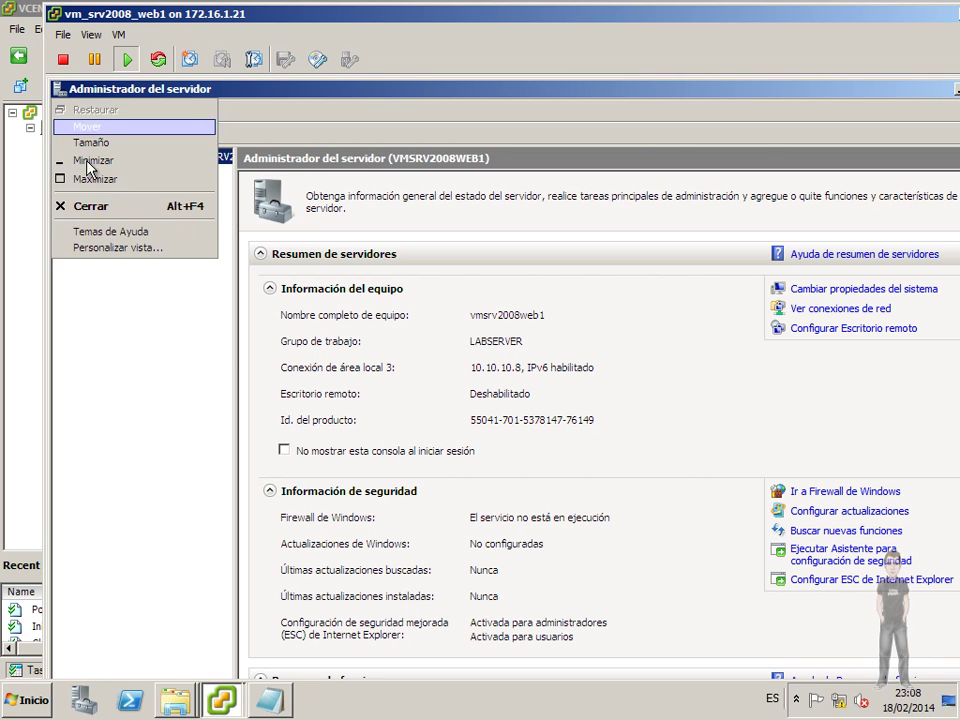
pyautogui.click(101, 211)
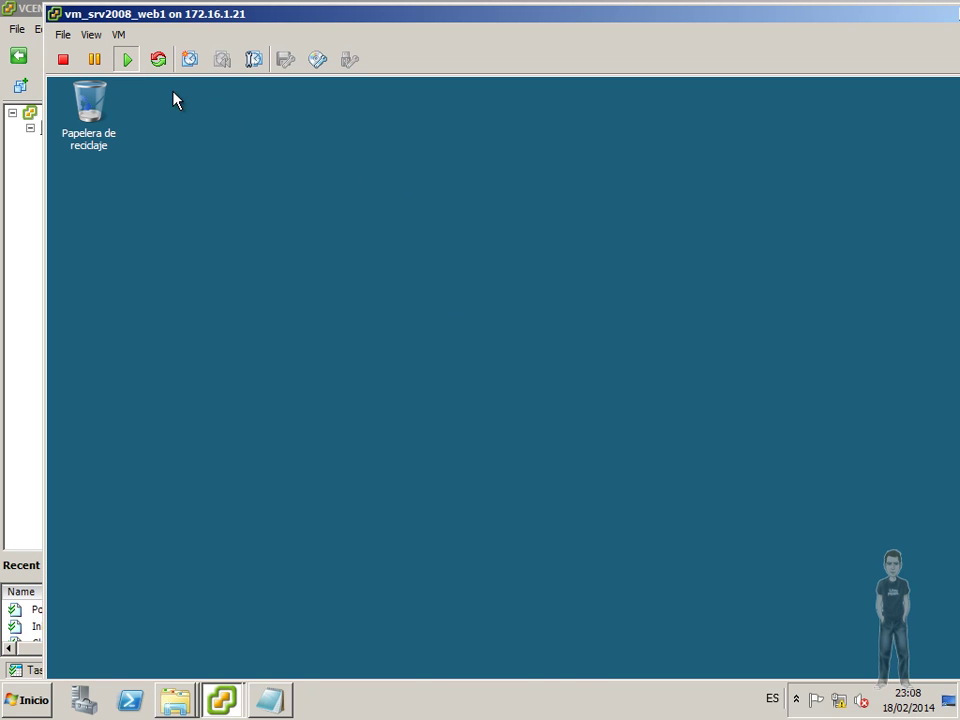
# Move the console window aside to view the virtual machines in the vCenter inventory
pyautogui.press('capslock')
pyautogui.press('capslock')
pyautogui.press('capslock')
pyautogui.press('capslock')
pyautogui.press('capslock')
pyautogui.moveTo(156, 21); pyautogui.dragTo(420, 106)
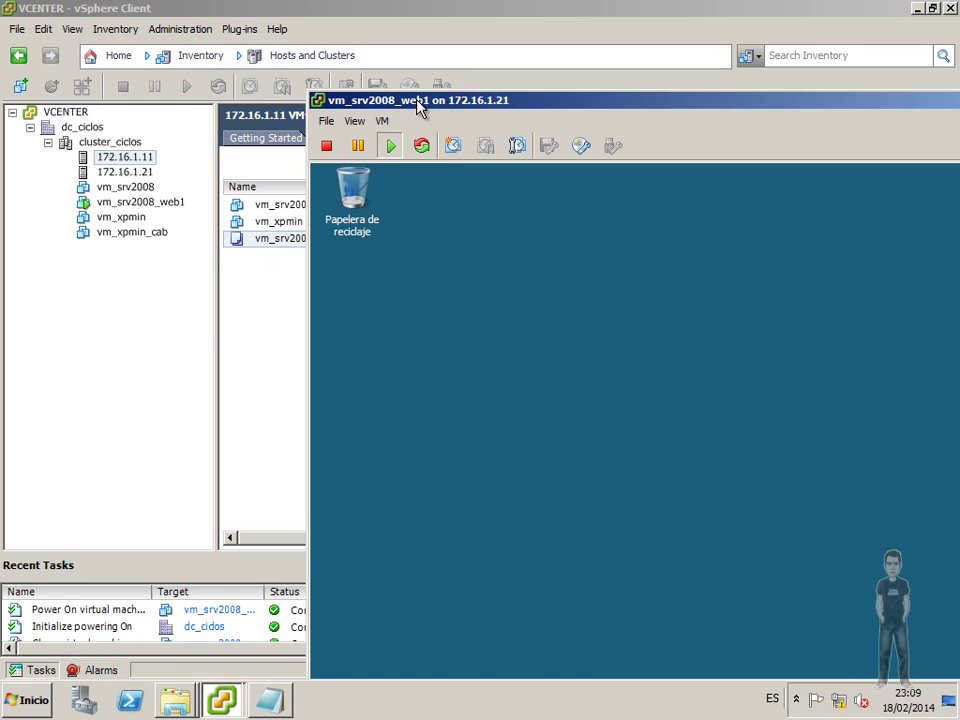
pyautogui.press('capslock')
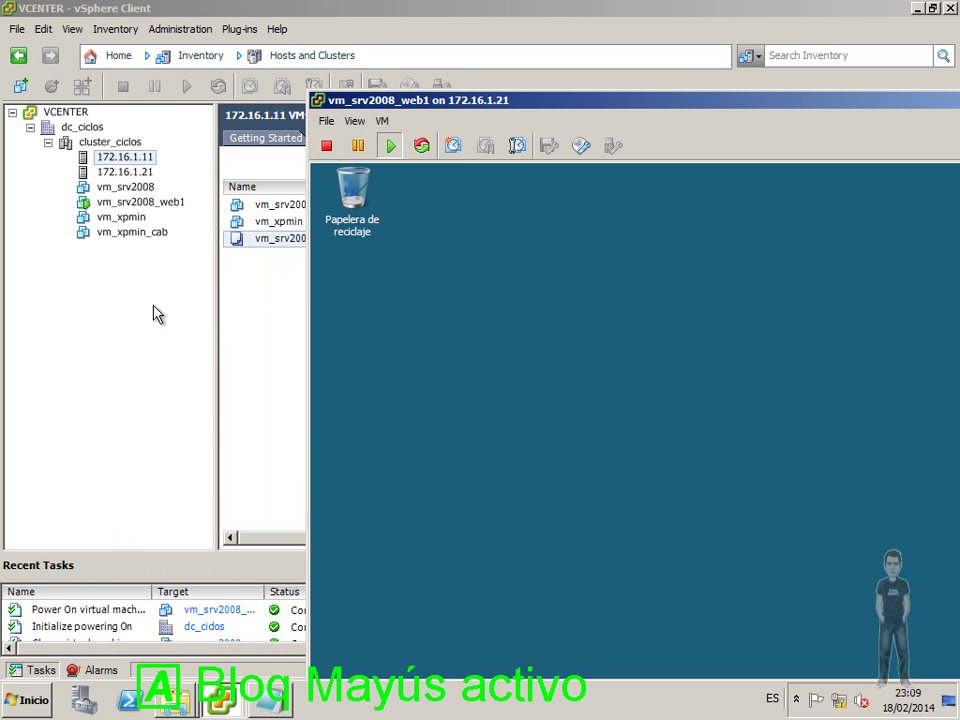
pyautogui.press('capslock')
pyautogui.press('capslock')
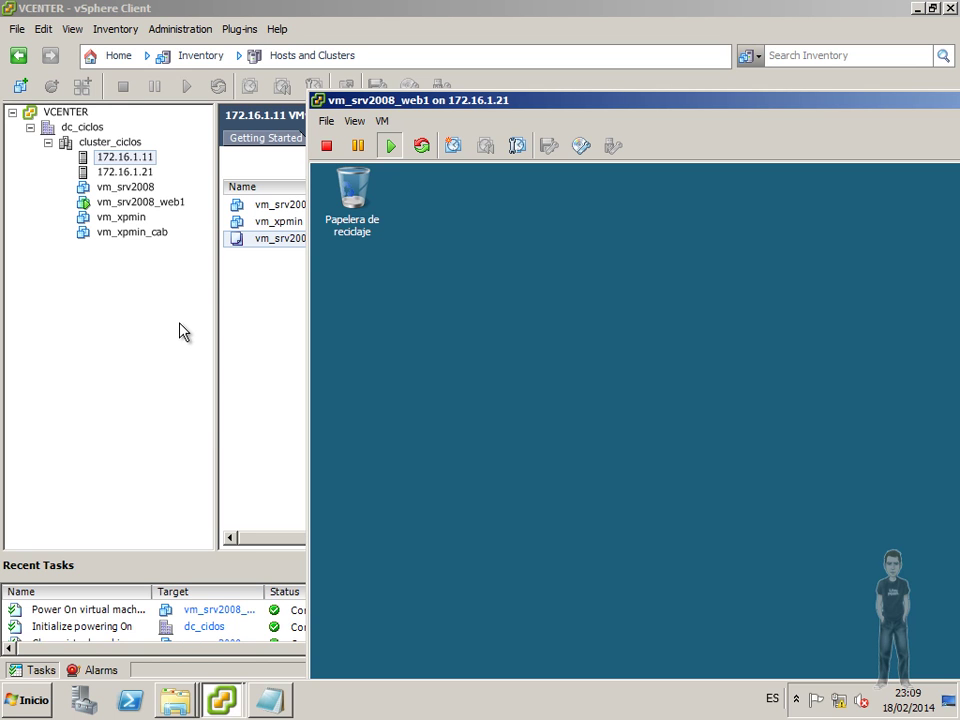
# Move the vm_srv2008_web1 console window further aside to uncover the host's virtual machine list
pyautogui.press('capslock')
pyautogui.press('capslock')
pyautogui.click(318, 101)
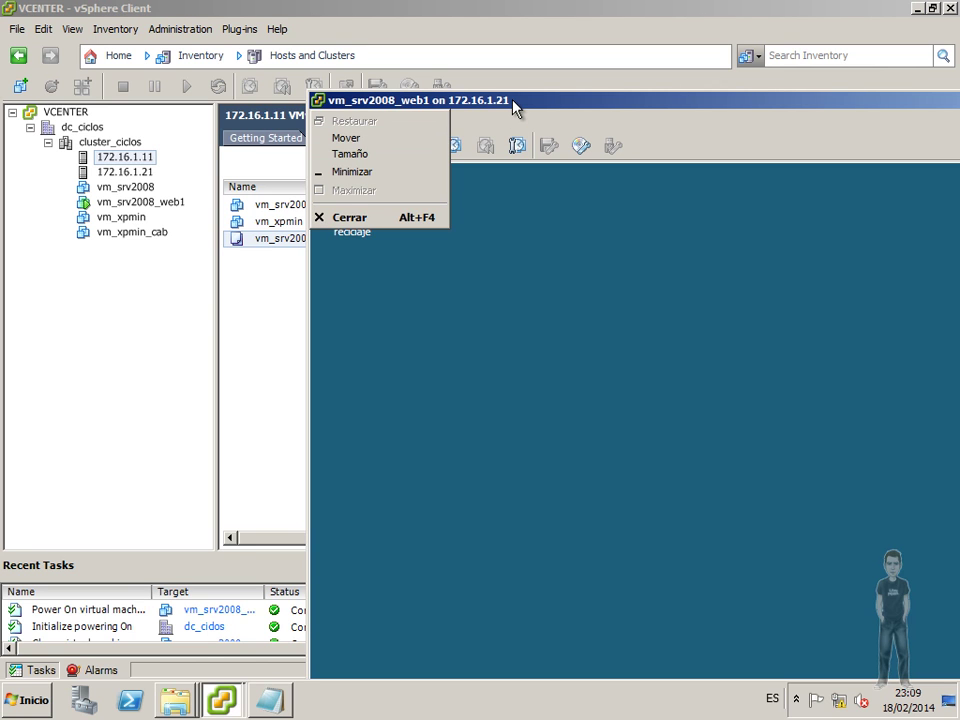
pyautogui.click(400, 103)
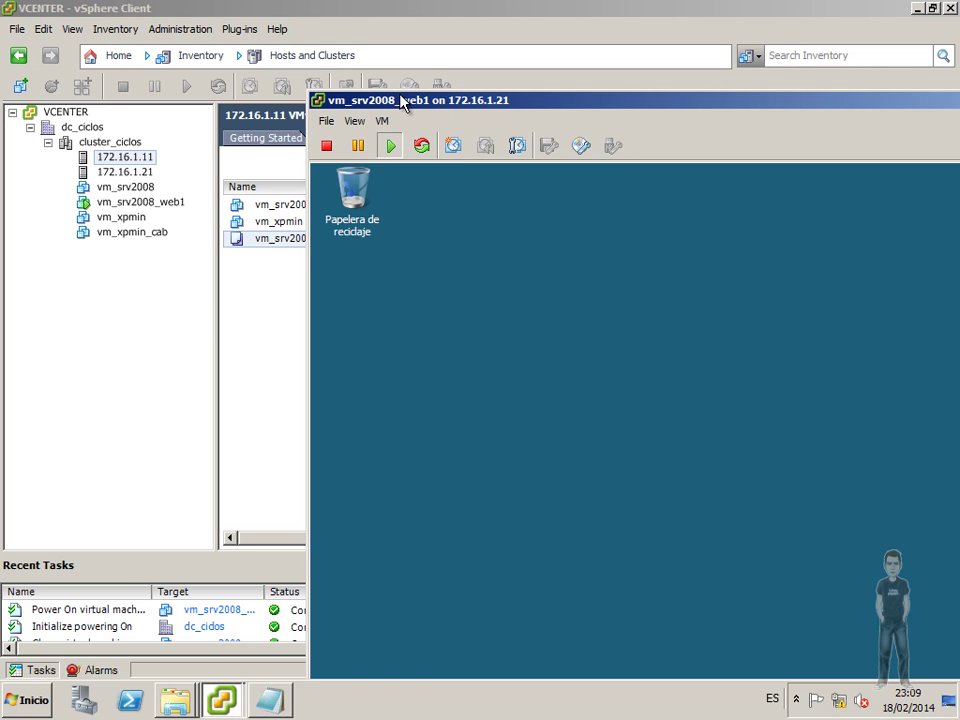
pyautogui.moveTo(392, 107); pyautogui.dragTo(564, 96)
pyautogui.press('capslock')
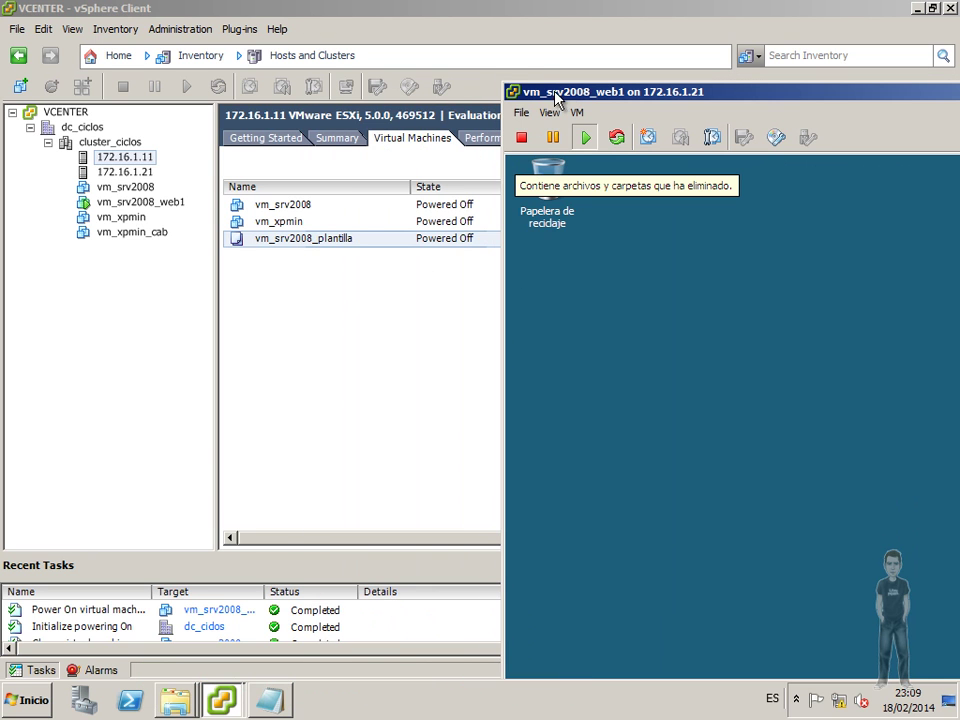
pyautogui.rightClick(113, 205)
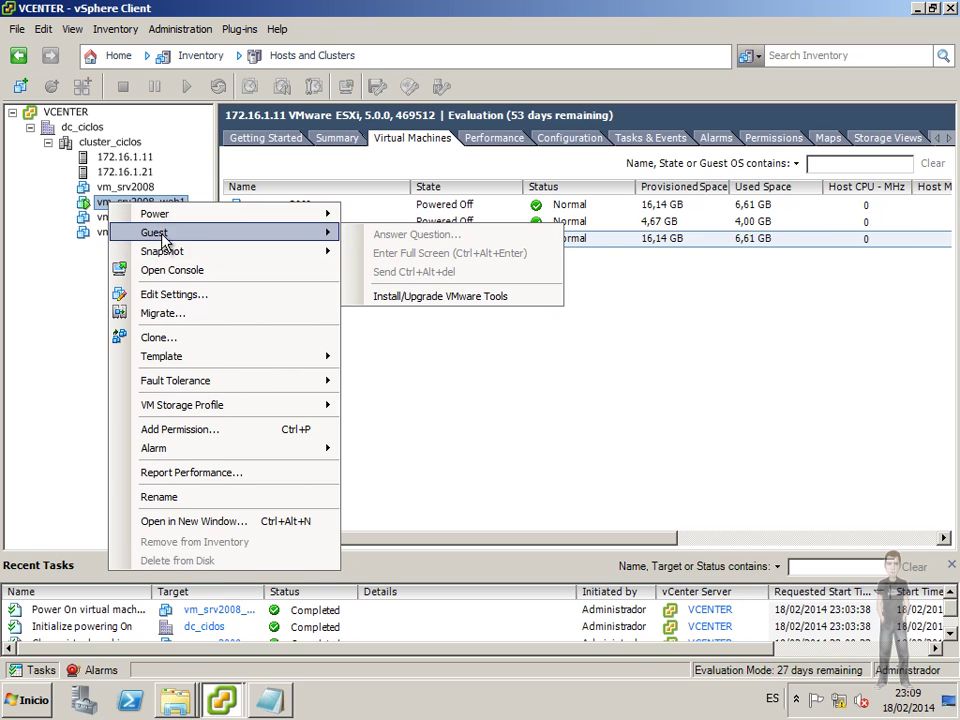
pyautogui.moveTo(210, 242)
pyautogui.moveTo(214, 215)
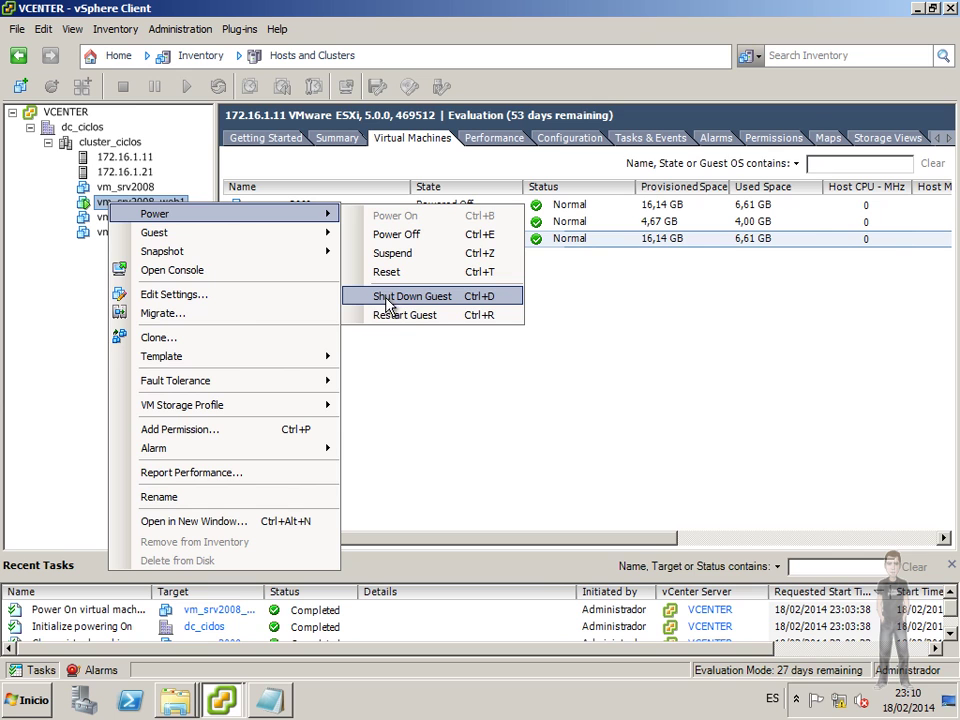
pyautogui.click(619, 332)
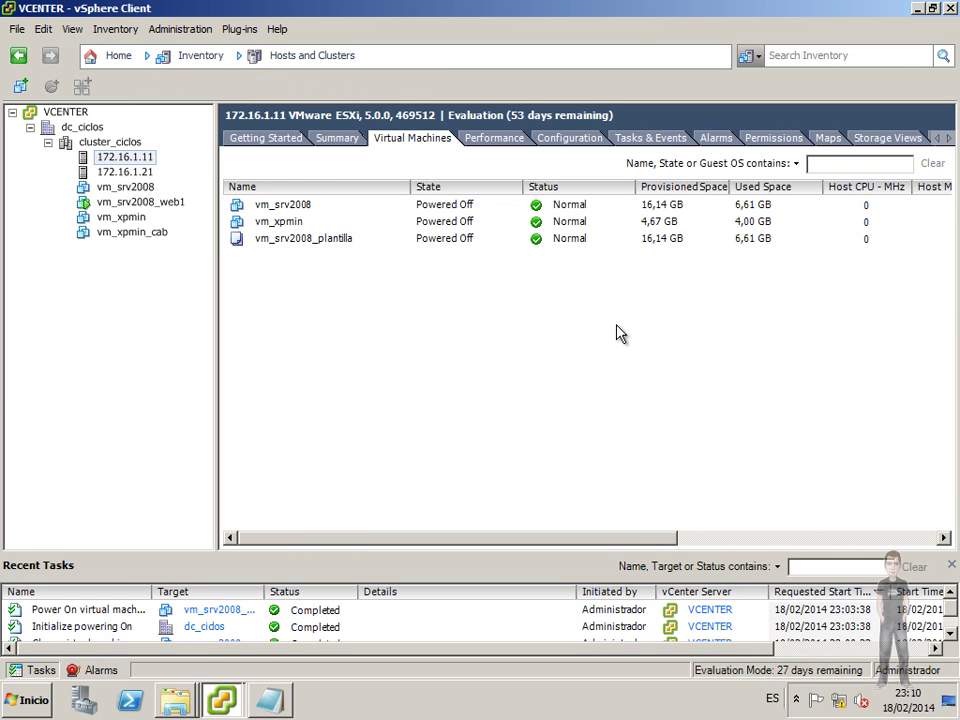
# Bring the vm_srv2008_web1 console window back into view and shut down its guest operating system
pyautogui.click(222, 700)
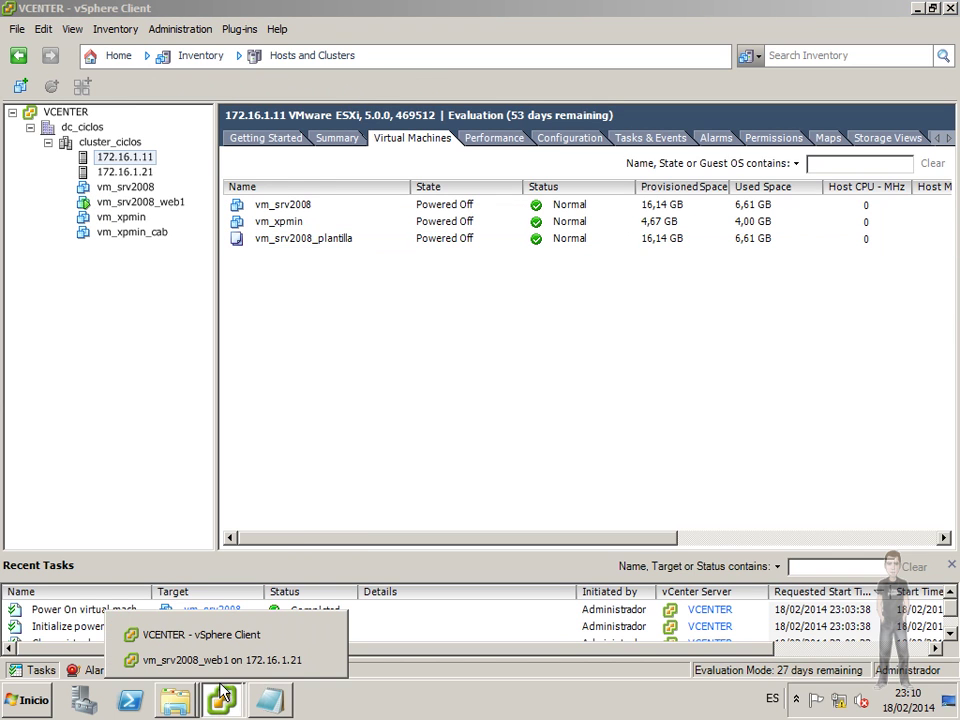
pyautogui.click(216, 669)
pyautogui.press('capslock')
pyautogui.moveTo(630, 99); pyautogui.dragTo(215, 27)
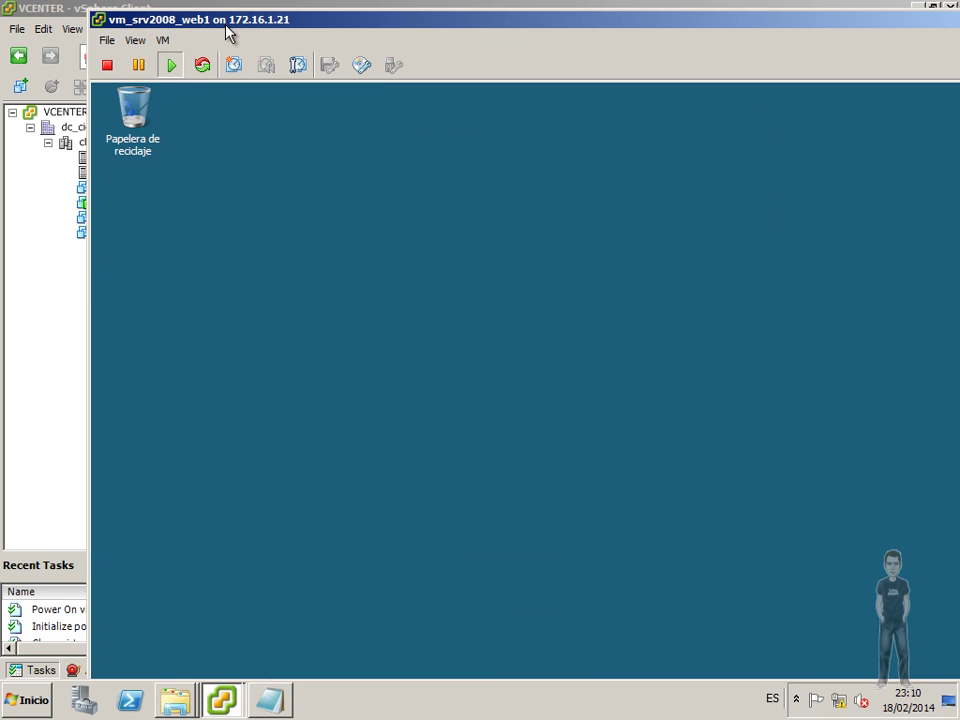
pyautogui.click(163, 41)
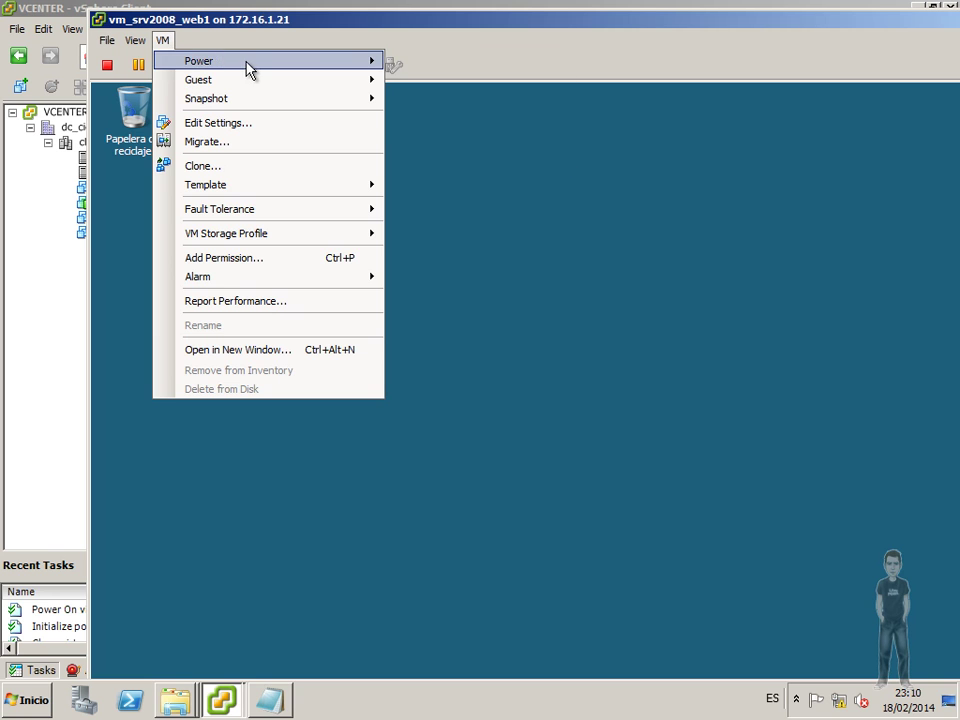
pyautogui.moveTo(293, 66)
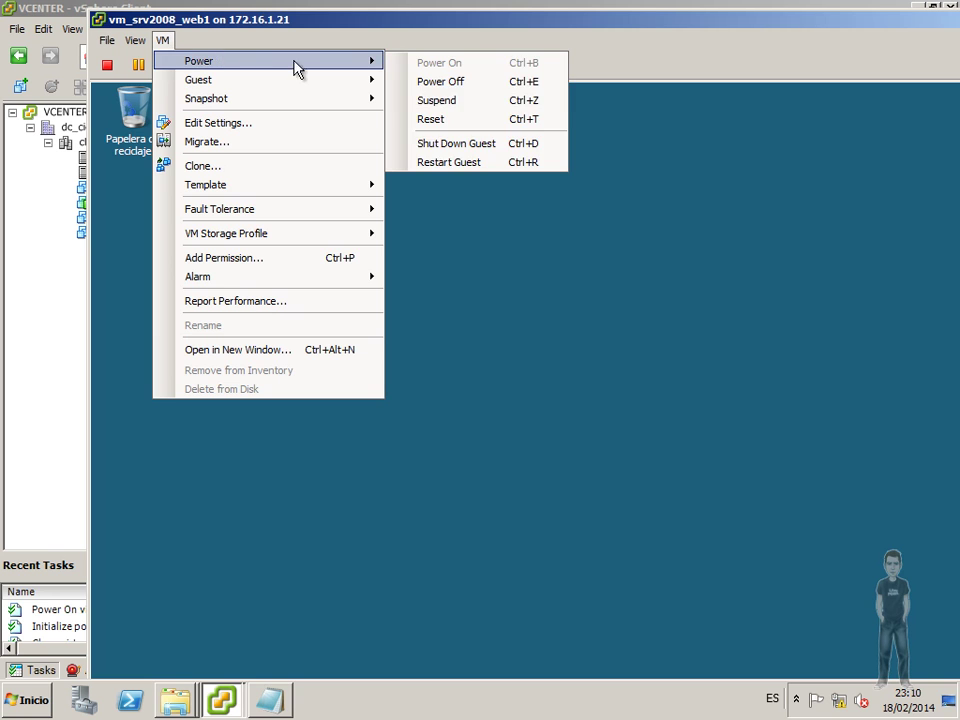
pyautogui.click(483, 148)
pyautogui.click(541, 405)
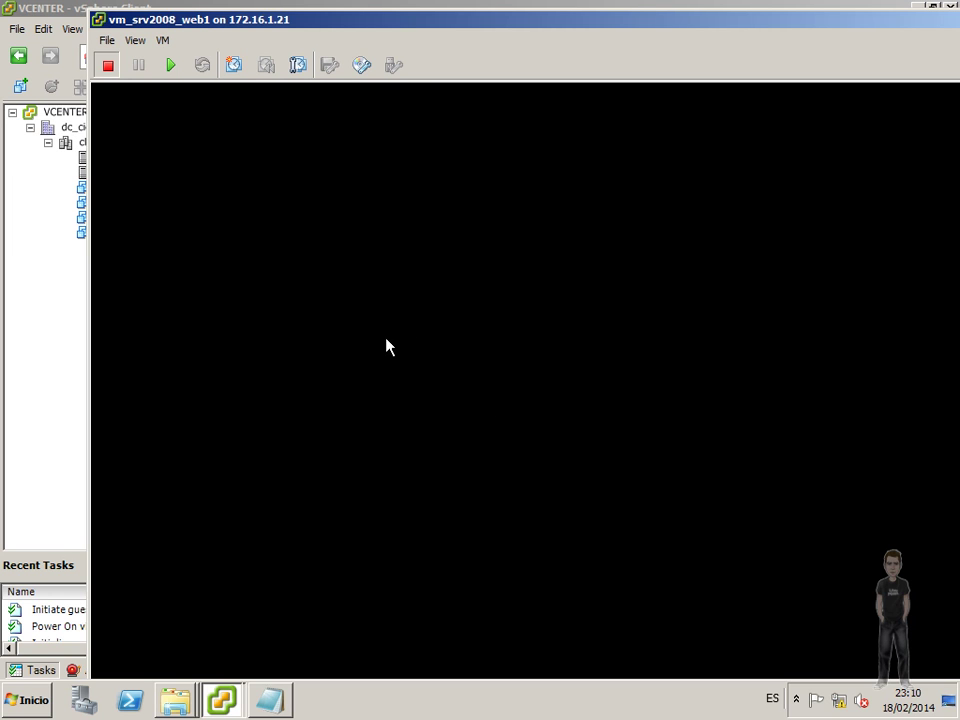
# Close the vm_srv2008_web1 console window to return to the vCenter inventory
pyautogui.click(98, 22)
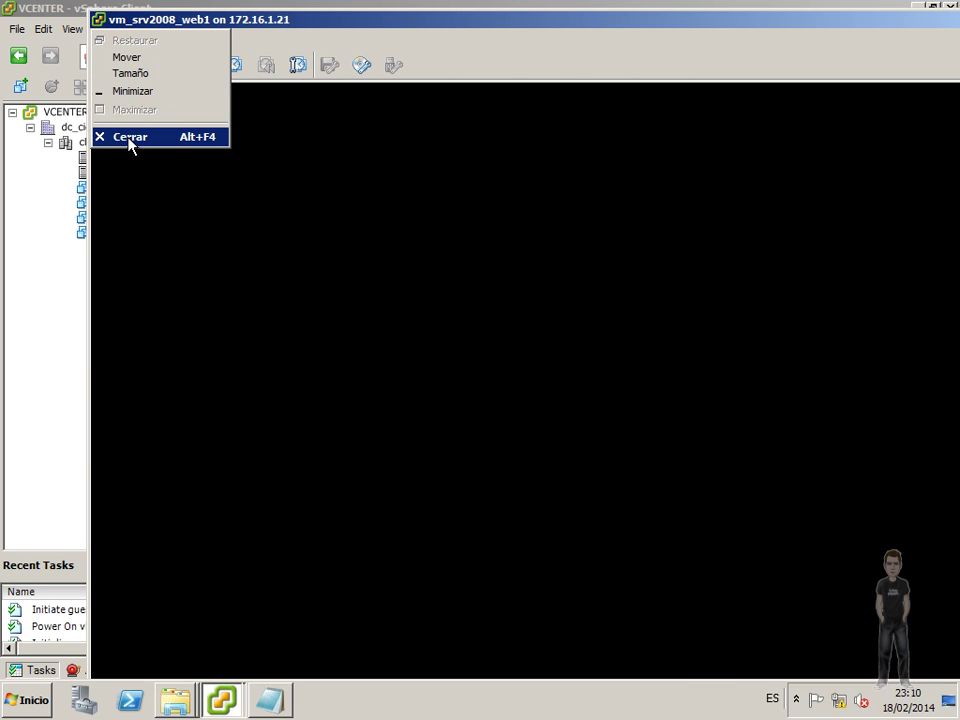
pyautogui.click(128, 139)
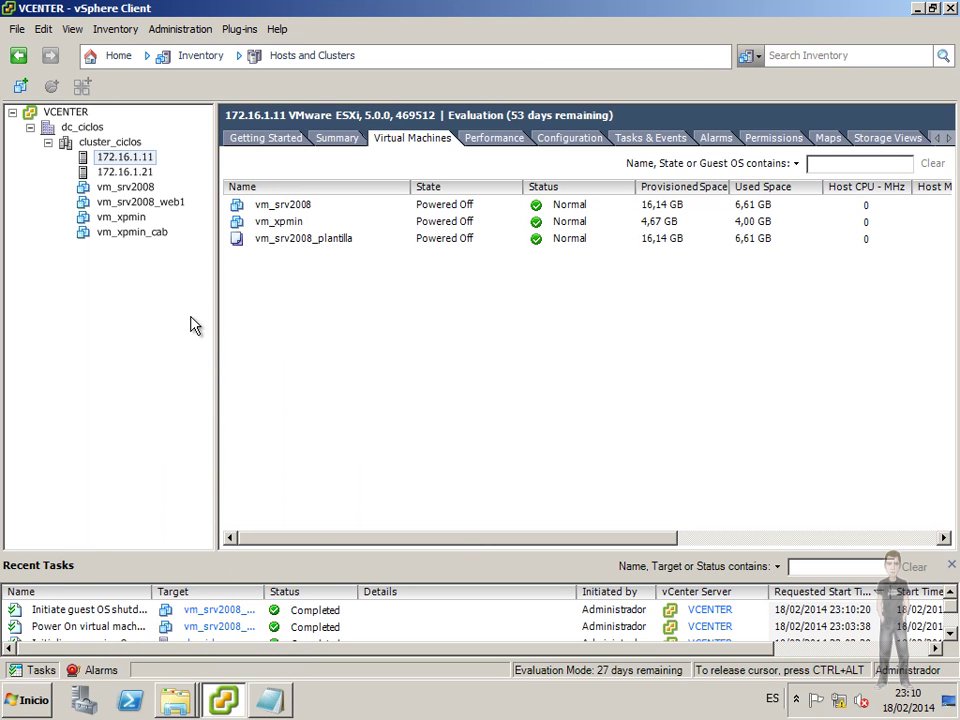
pyautogui.click(155, 288)
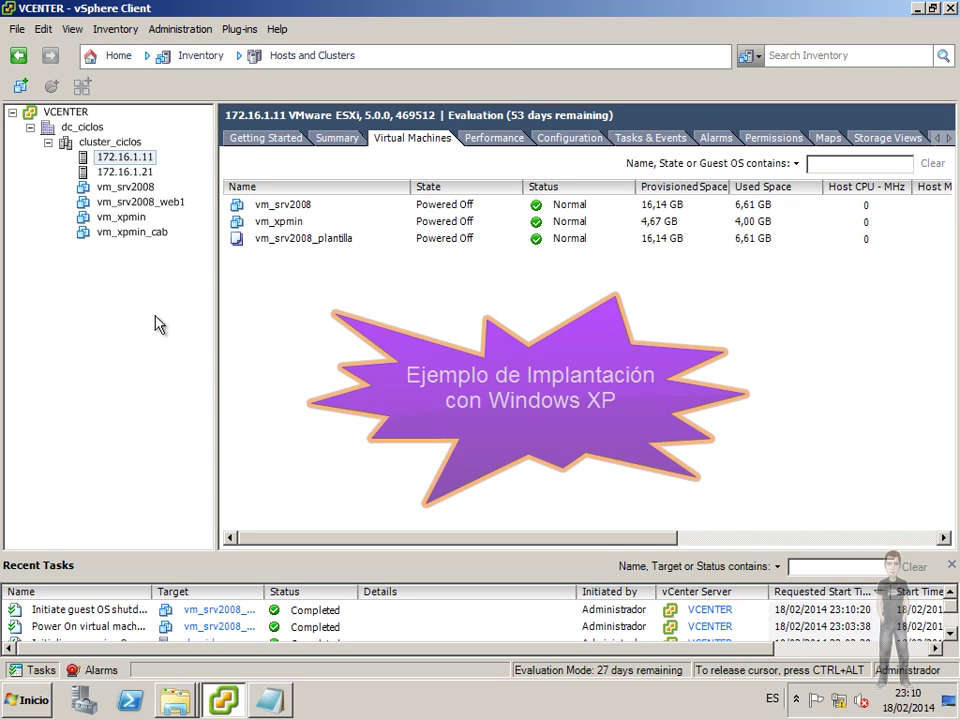
pyautogui.click(141, 334)
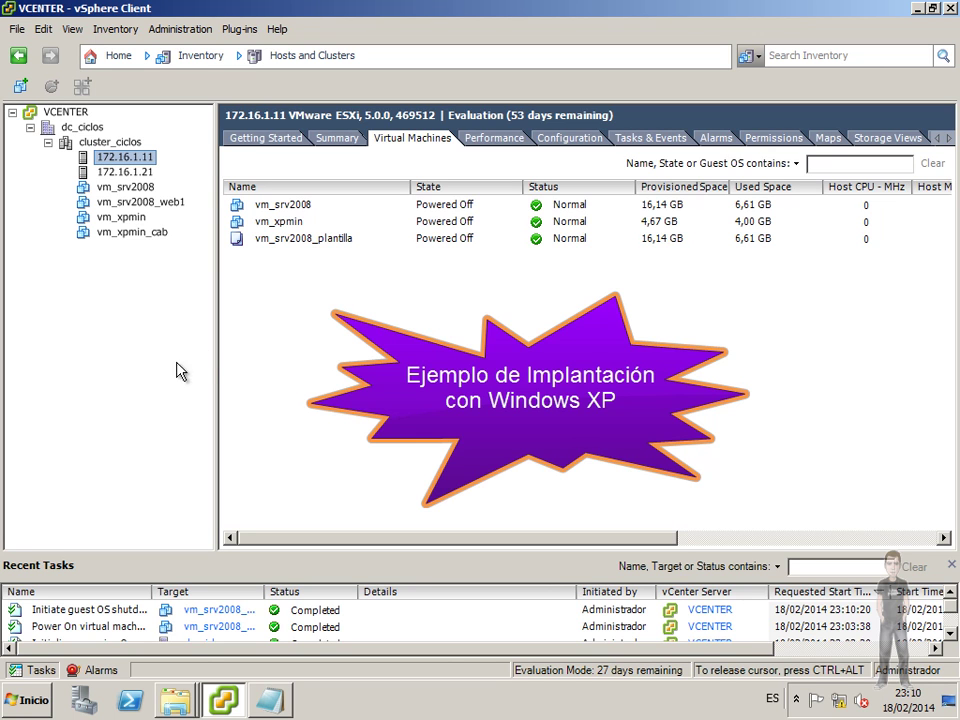
# Edit the settings of vm_xpmin and mark Network adapter 1 for removal
pyautogui.click(121, 220)
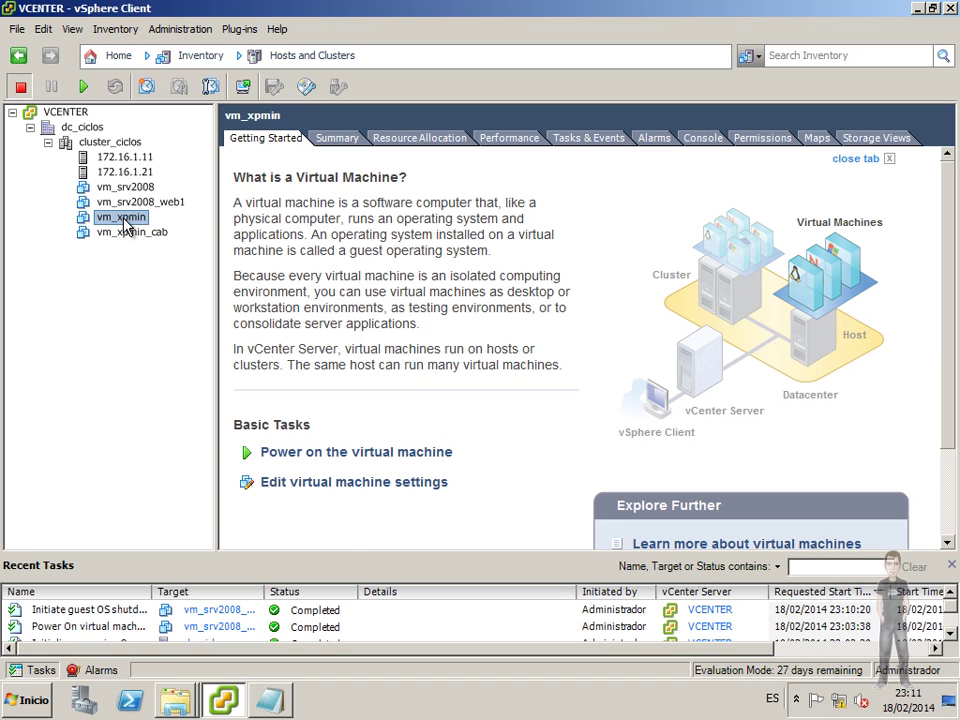
pyautogui.rightClick(126, 226)
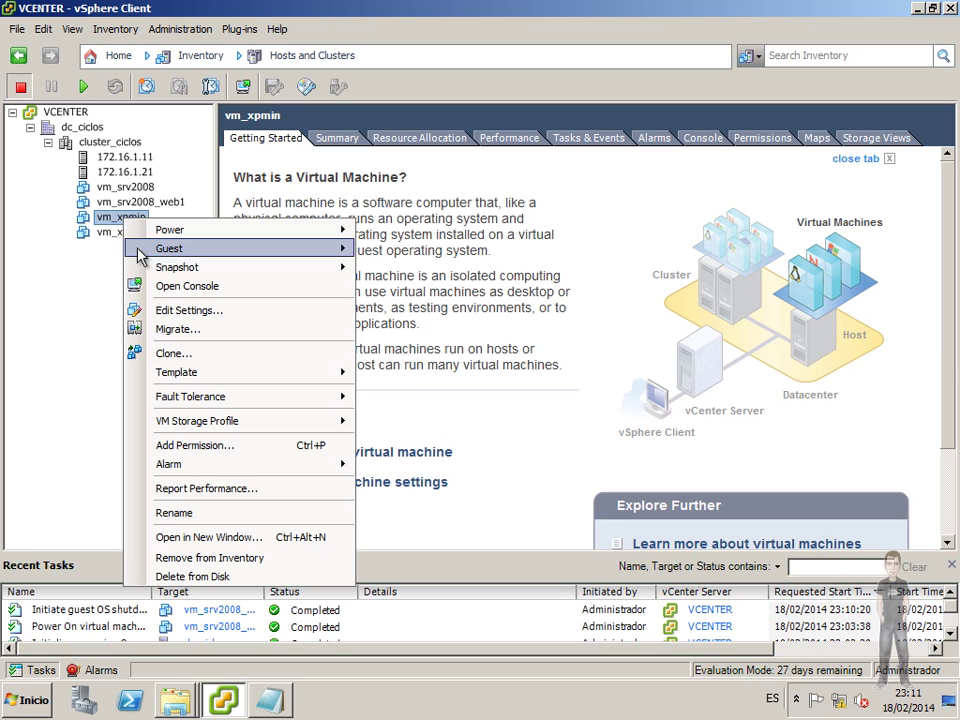
pyautogui.click(164, 306)
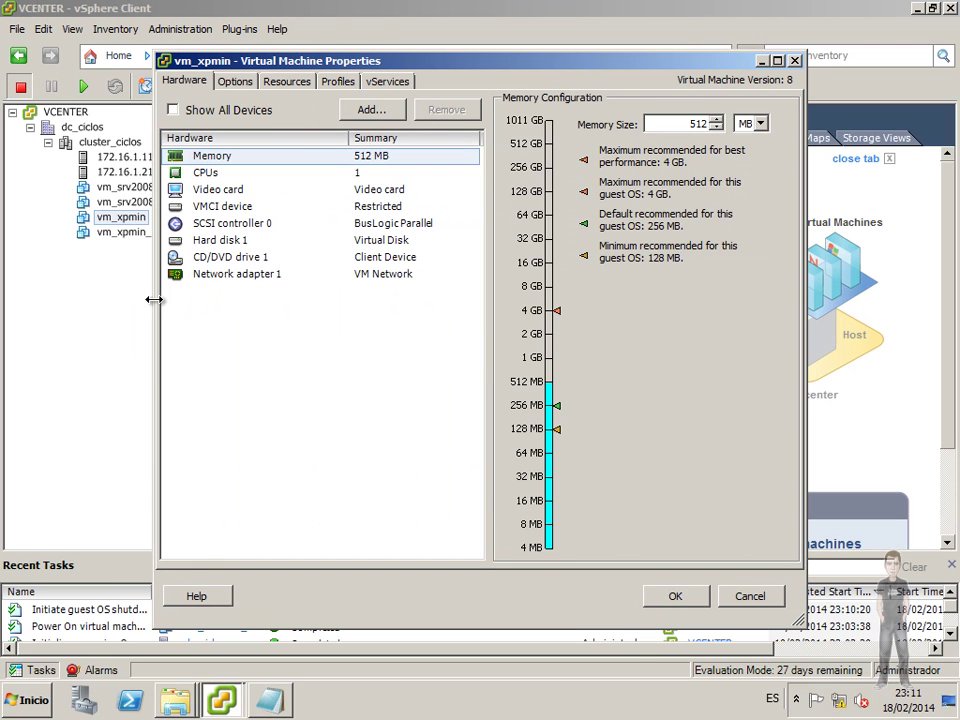
pyautogui.click(250, 279)
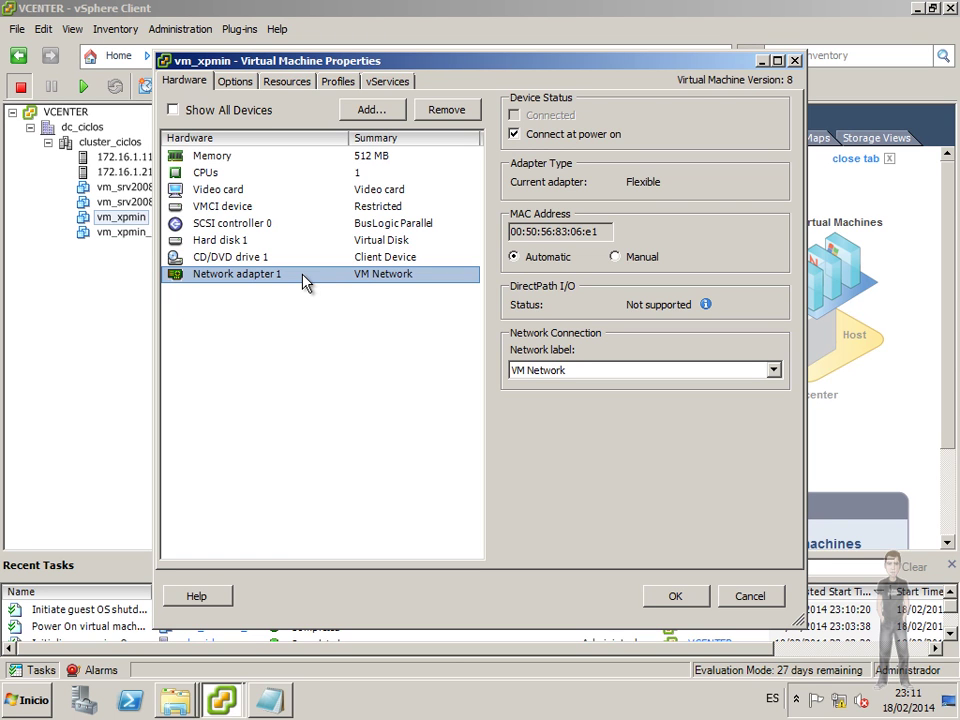
pyautogui.click(450, 112)
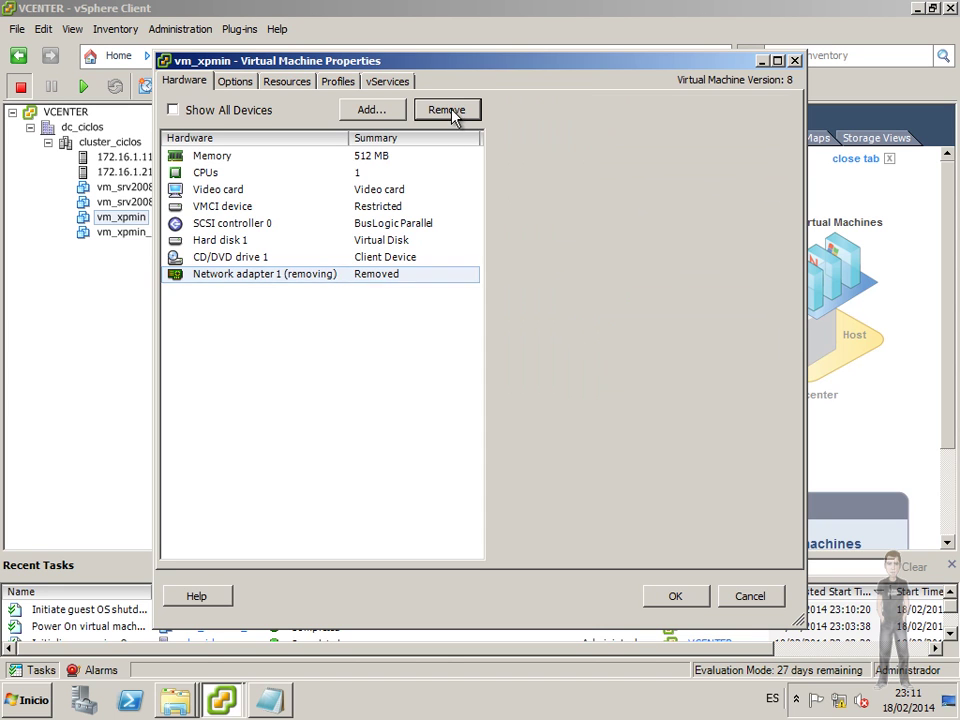
# Add an Ethernet adapter of type VMXNET 3 on VM Network to vm_xpmin and apply the hardware changes
pyautogui.click(379, 111)
pyautogui.click(380, 352)
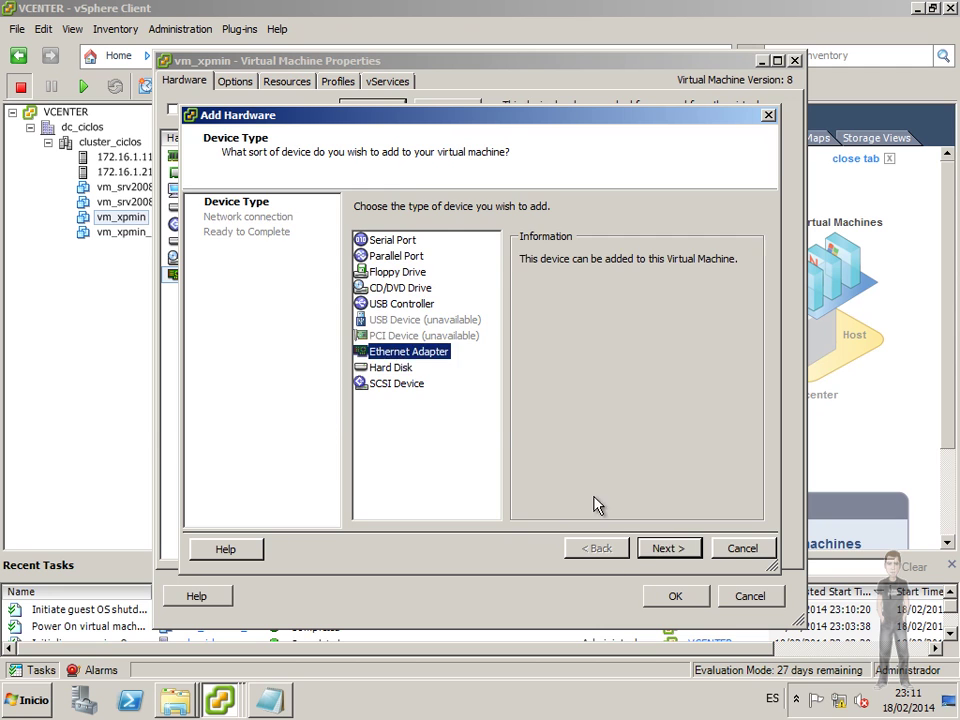
pyautogui.click(669, 548)
pyautogui.click(470, 219)
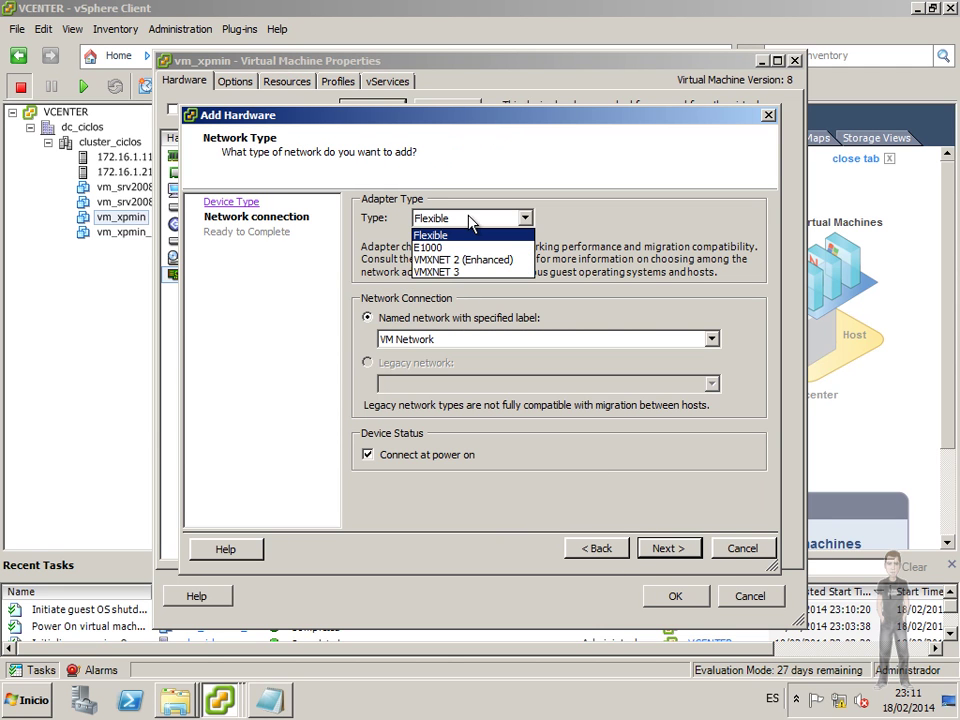
pyautogui.click(434, 271)
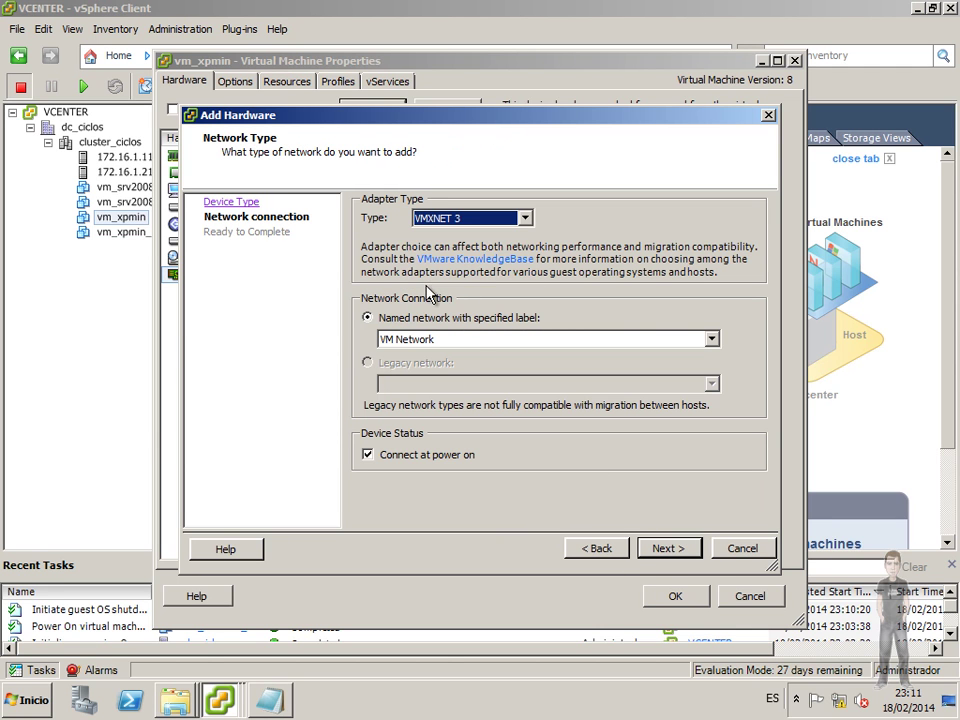
pyautogui.click(669, 552)
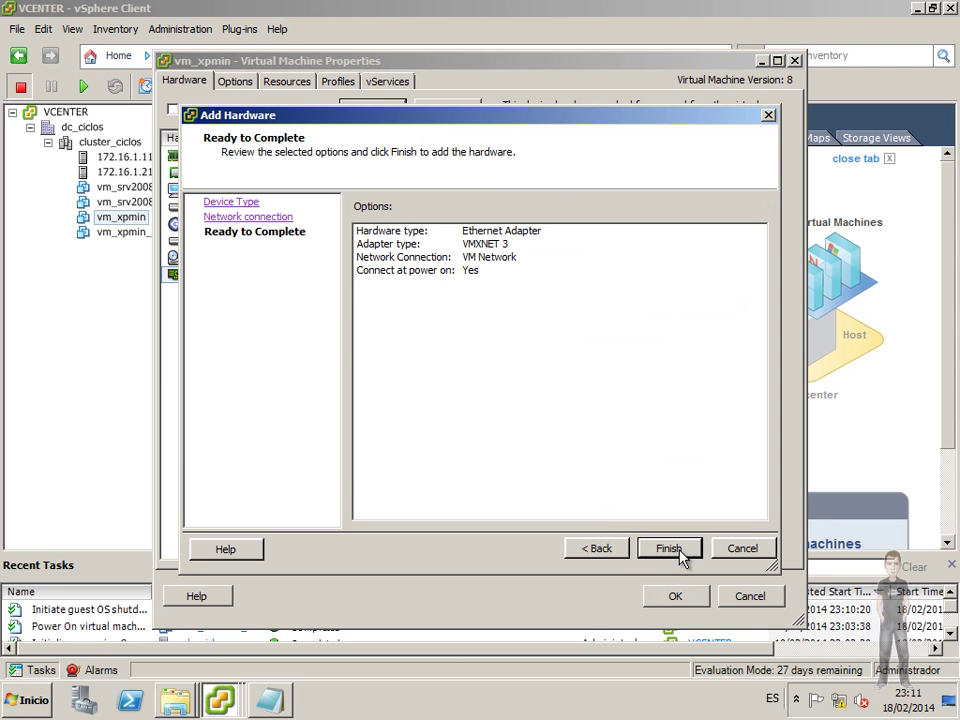
pyautogui.click(670, 552)
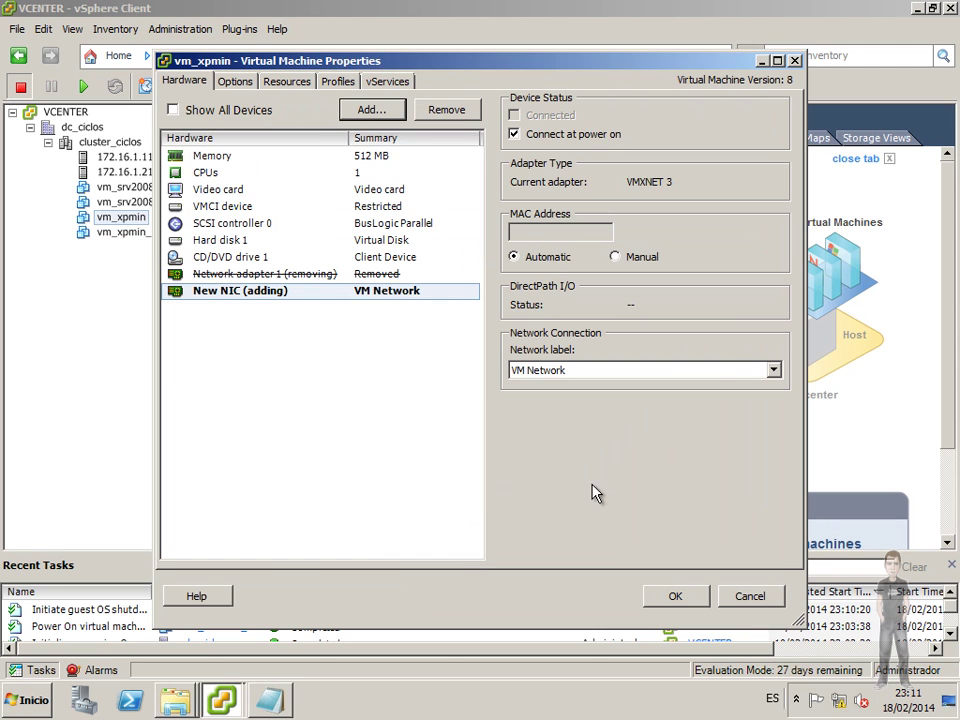
pyautogui.click(688, 597)
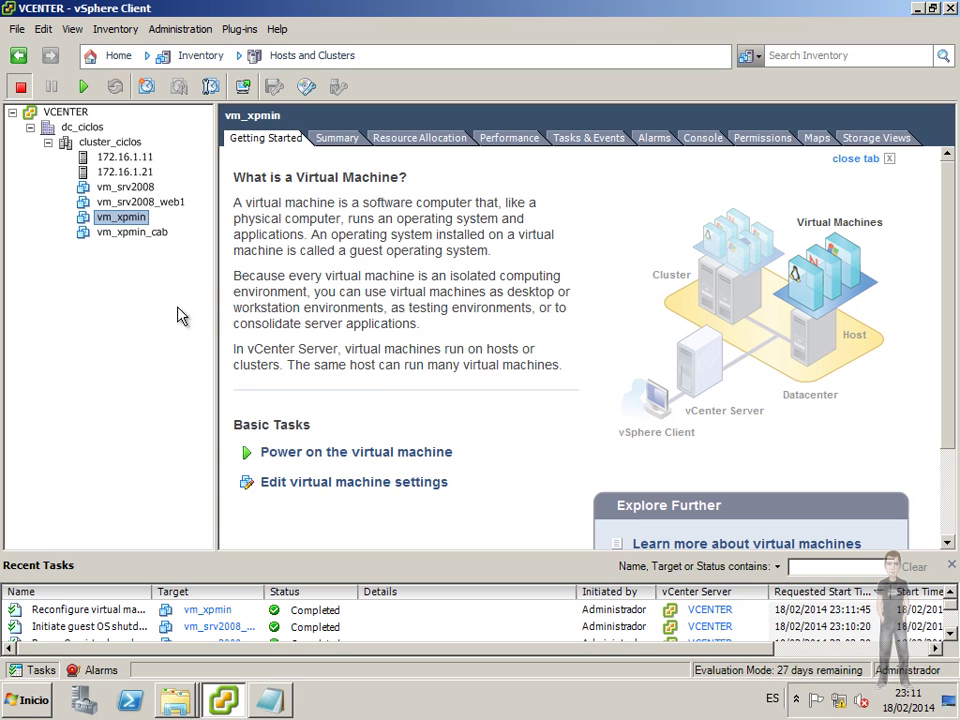
# Start cloning the vm_xpmin virtual machine to a template
pyautogui.rightClick(131, 217)
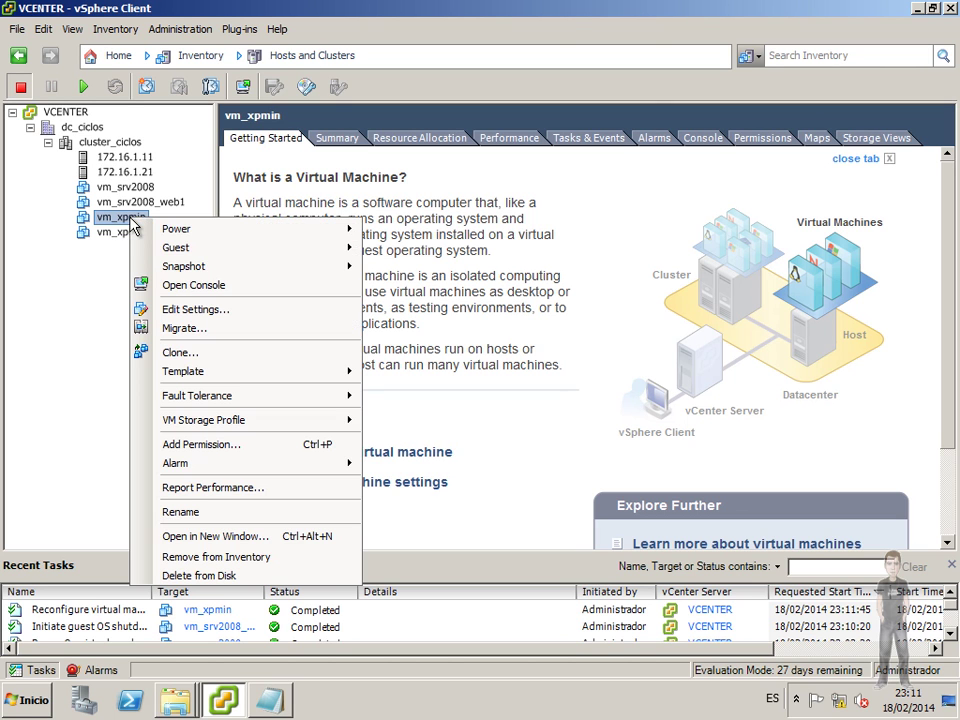
pyautogui.moveTo(266, 268)
pyautogui.moveTo(268, 376)
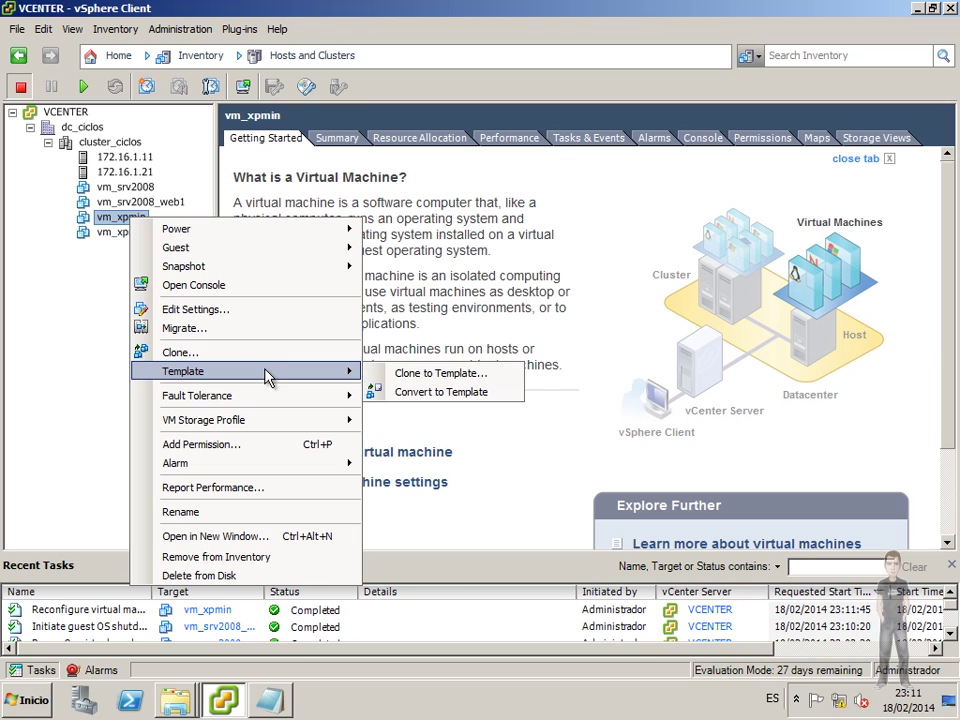
pyautogui.click(468, 379)
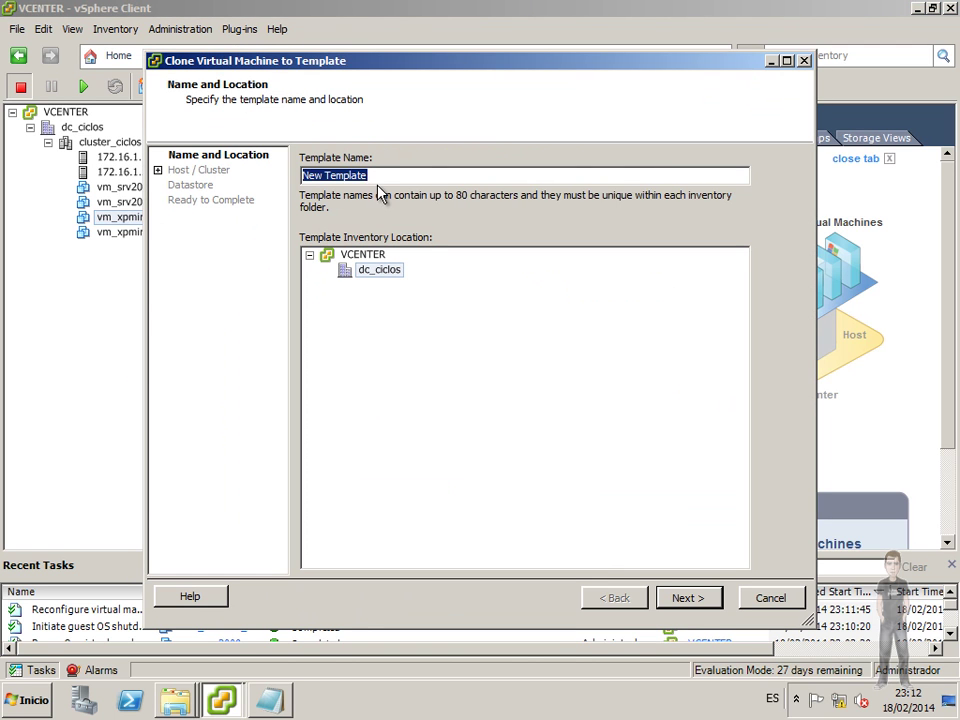
pyautogui.write('VM_XPMIN_')
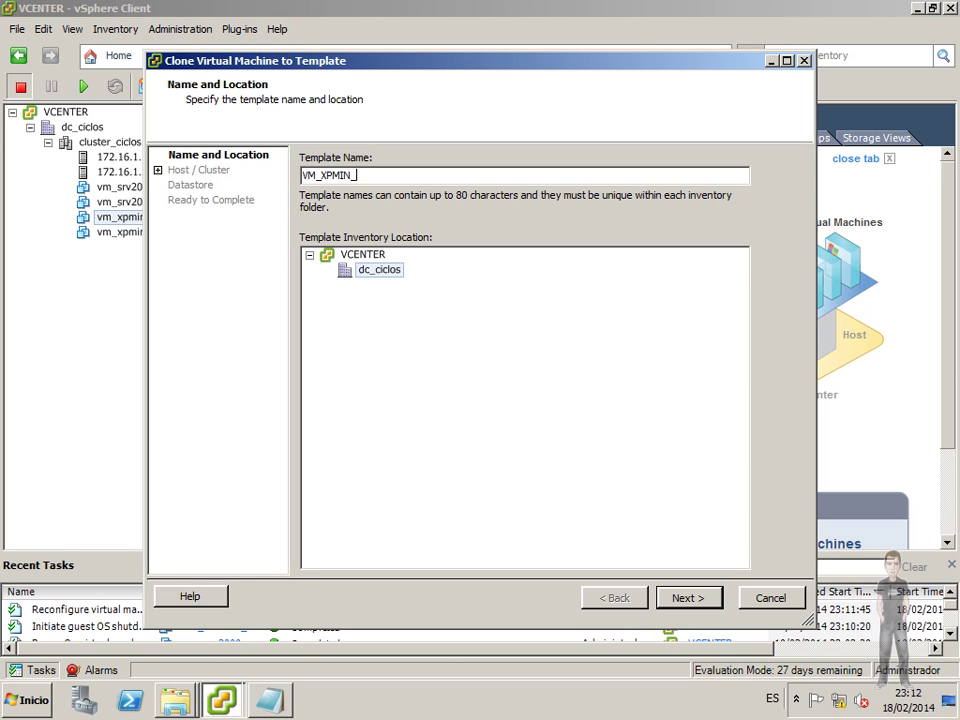
pyautogui.press('BackSpace')
pyautogui.press('BackSpace')
pyautogui.press('BackSpace')
pyautogui.press('BackSpace')
pyautogui.press('BackSpace')
pyautogui.press('BackSpace')
pyautogui.press('BackSpace')
pyautogui.press('BackSpace')
pyautogui.press('BackSpace')
# Name the template vm_xpmin_plantilla in lowercase and keep dc_ciclos as its inventory location
pyautogui.press('capslock')
pyautogui.write('vm_')
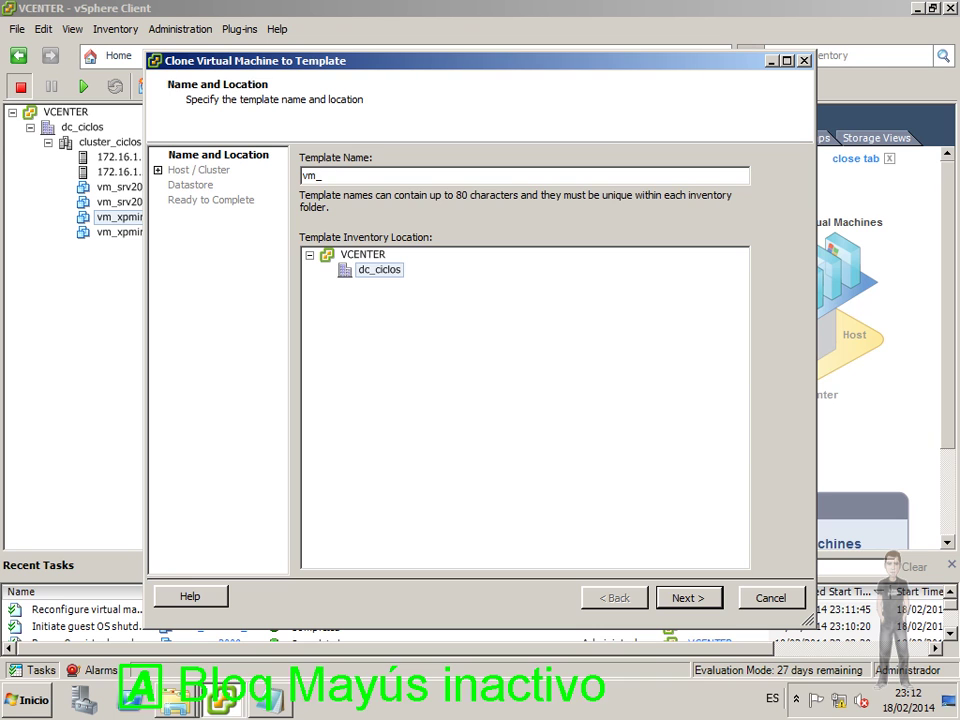
pyautogui.write('xpmin_plantilla')
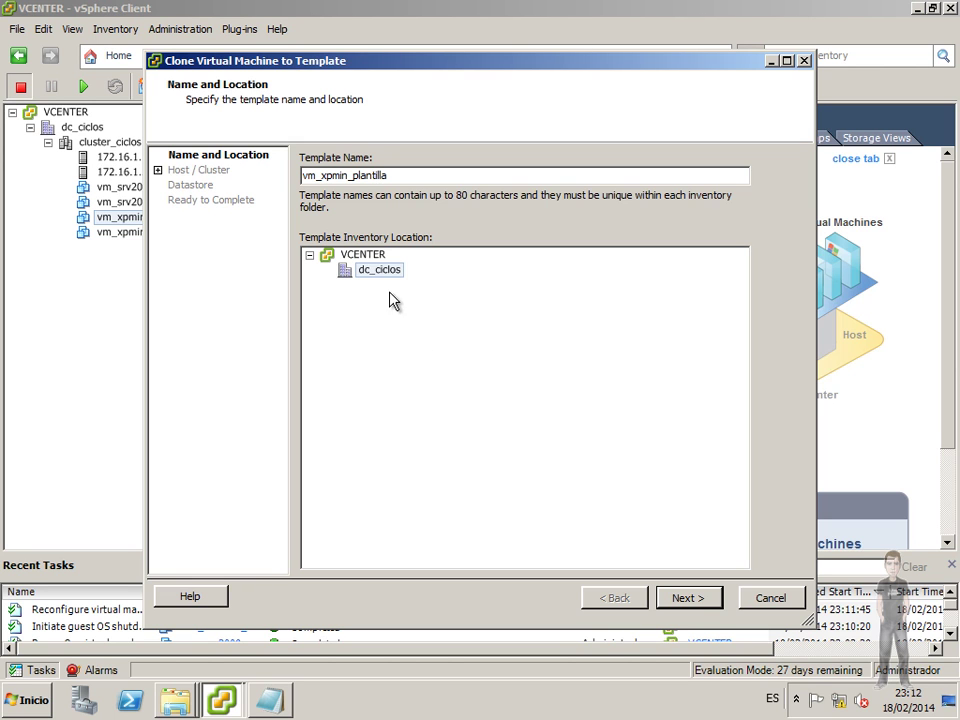
pyautogui.click(675, 597)
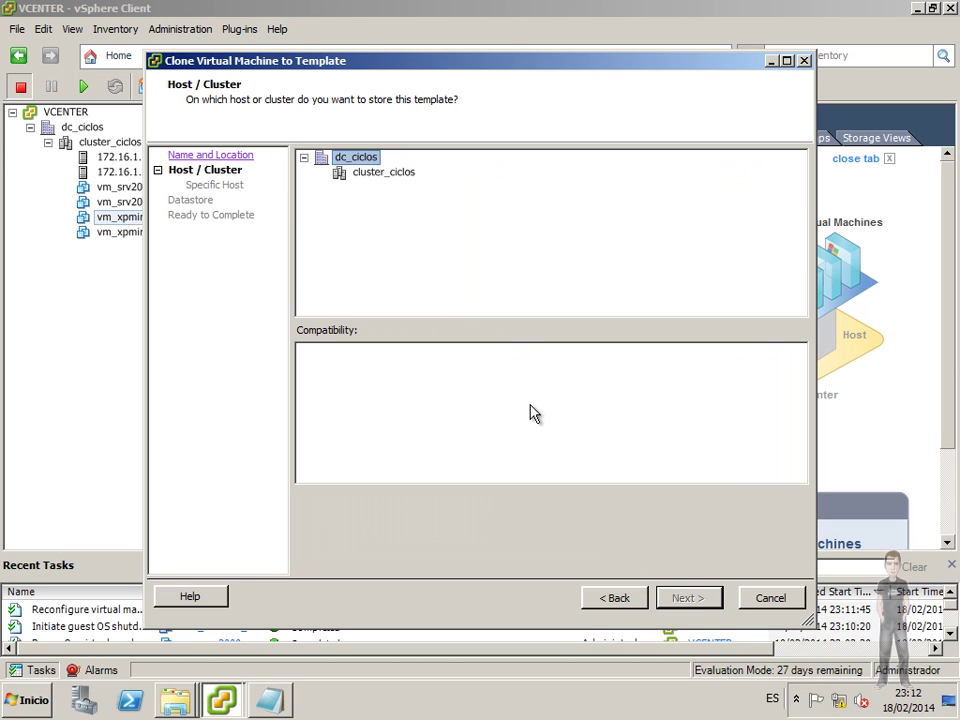
# Store the template in cluster_ciclos on host 172.16.1.11 with the esxi1ds1local datastore and run the clone
pyautogui.click(390, 174)
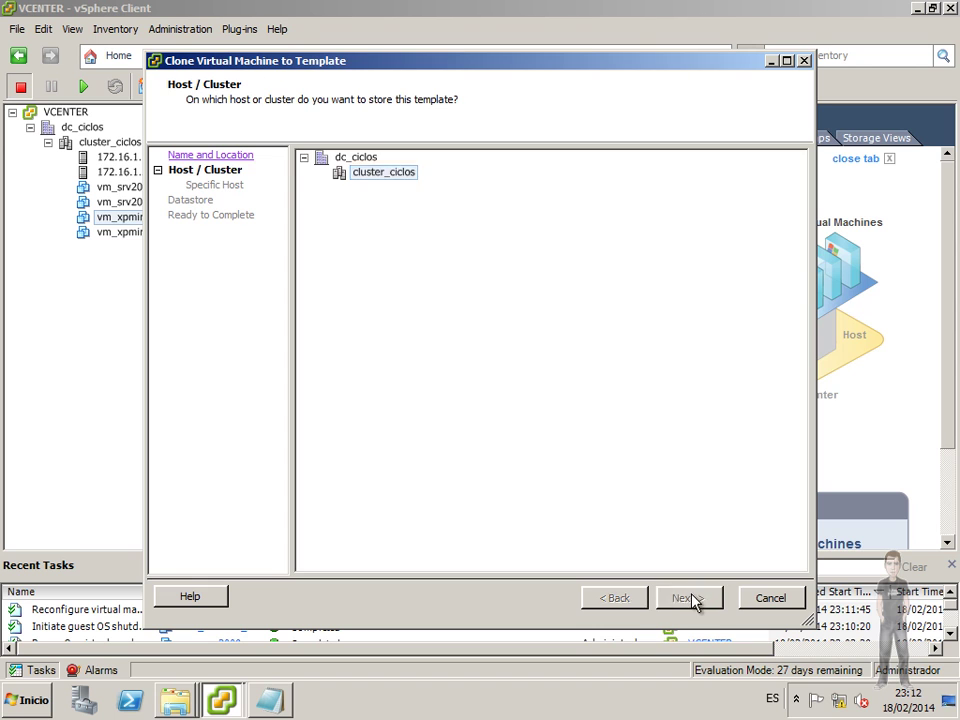
pyautogui.click(689, 598)
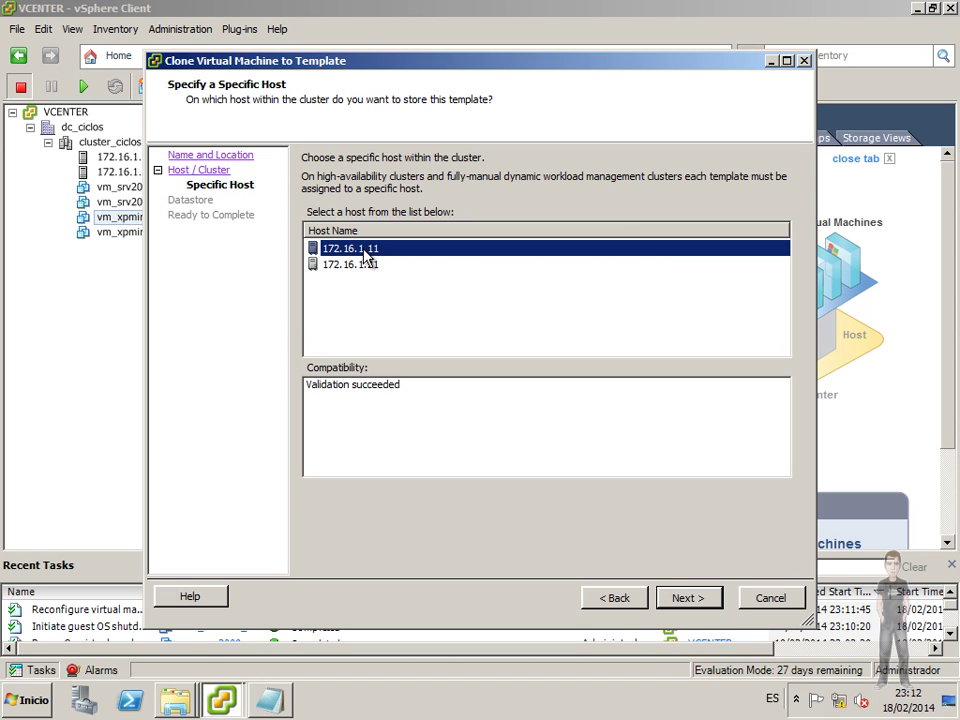
pyautogui.click(697, 608)
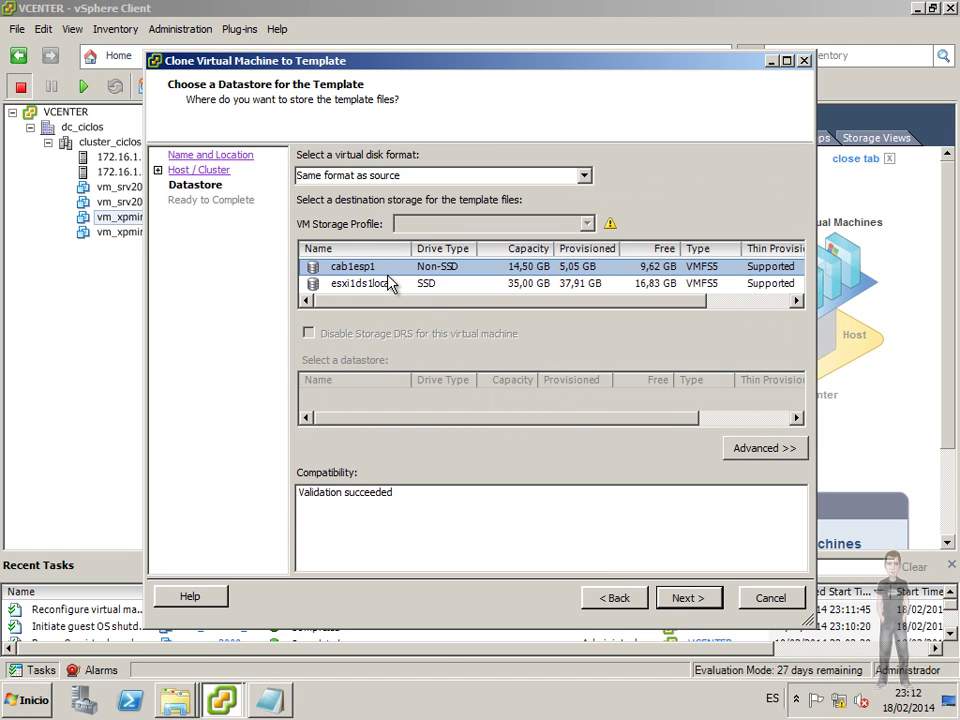
pyautogui.click(370, 288)
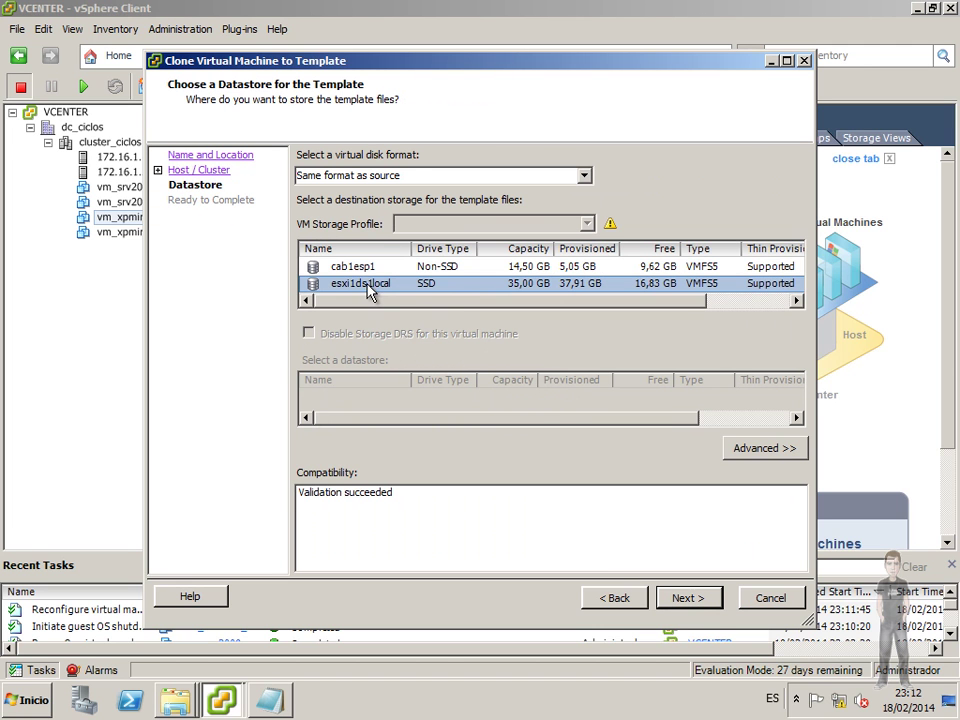
pyautogui.click(699, 607)
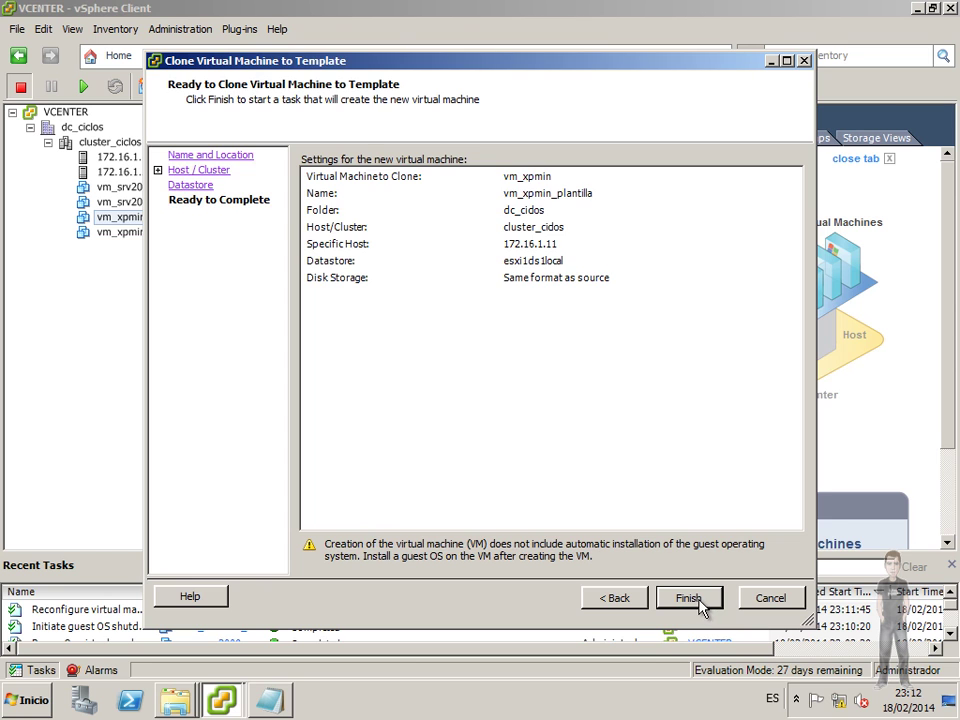
pyautogui.click(688, 598)
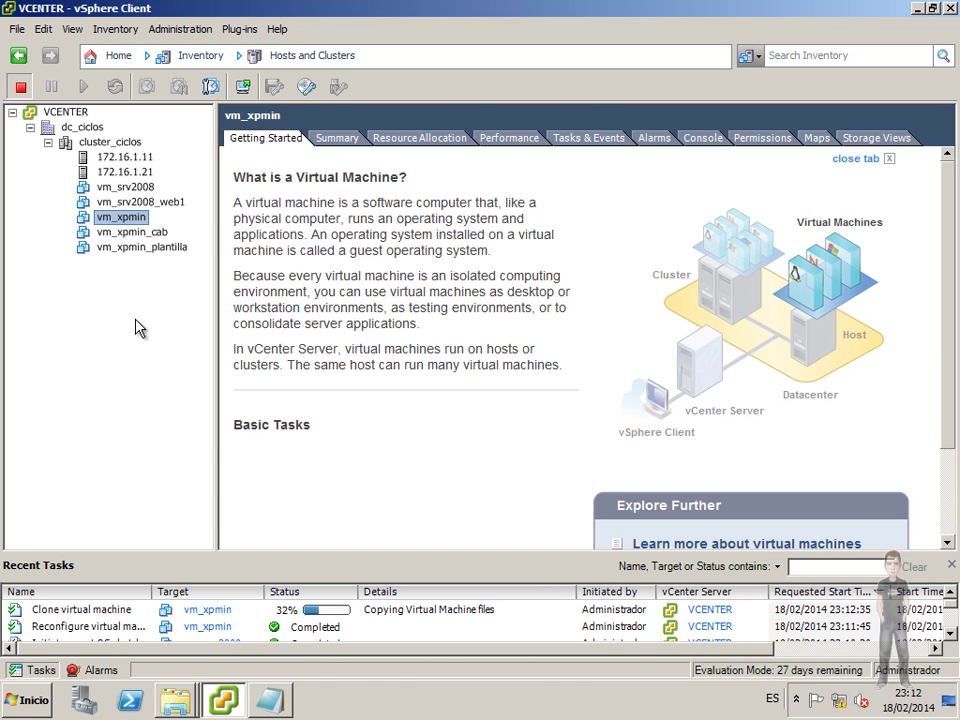
pyautogui.press('capslock')
pyautogui.press('capslock')
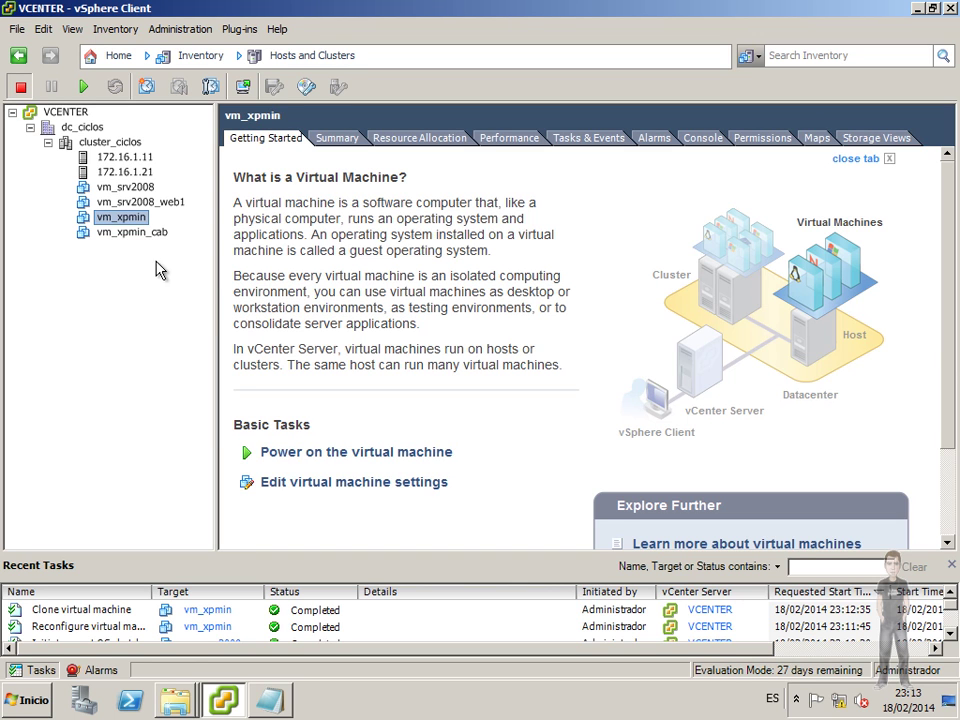
# Start deploying a virtual machine named vm_xpmin_pc1 from the vm_xpmin_plantilla template listed on host 172.16.1.11
pyautogui.click(133, 159)
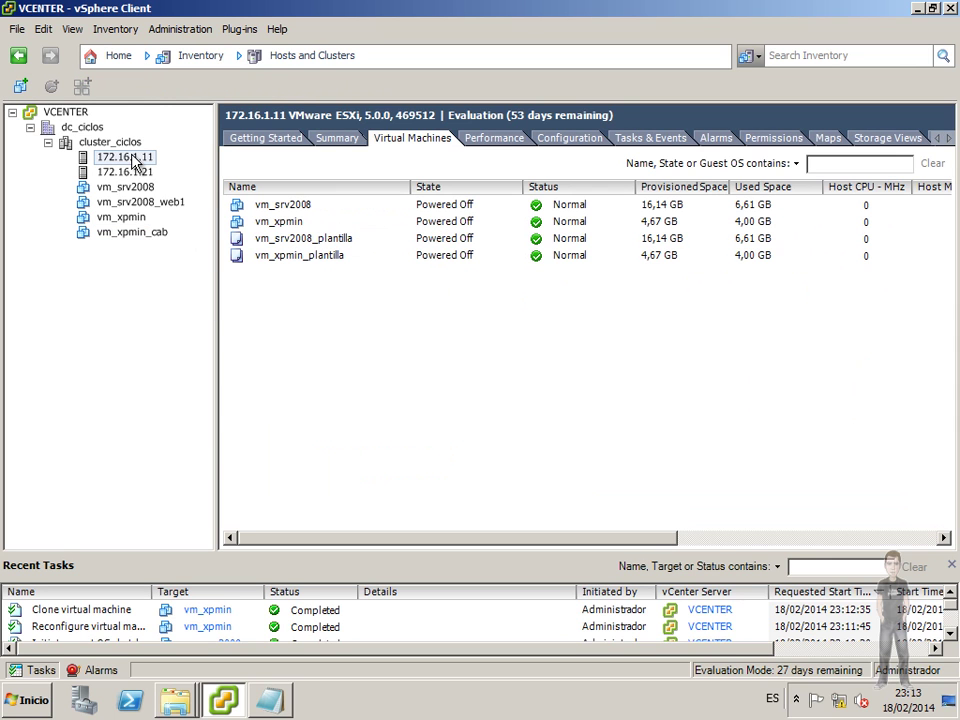
pyautogui.click(326, 262)
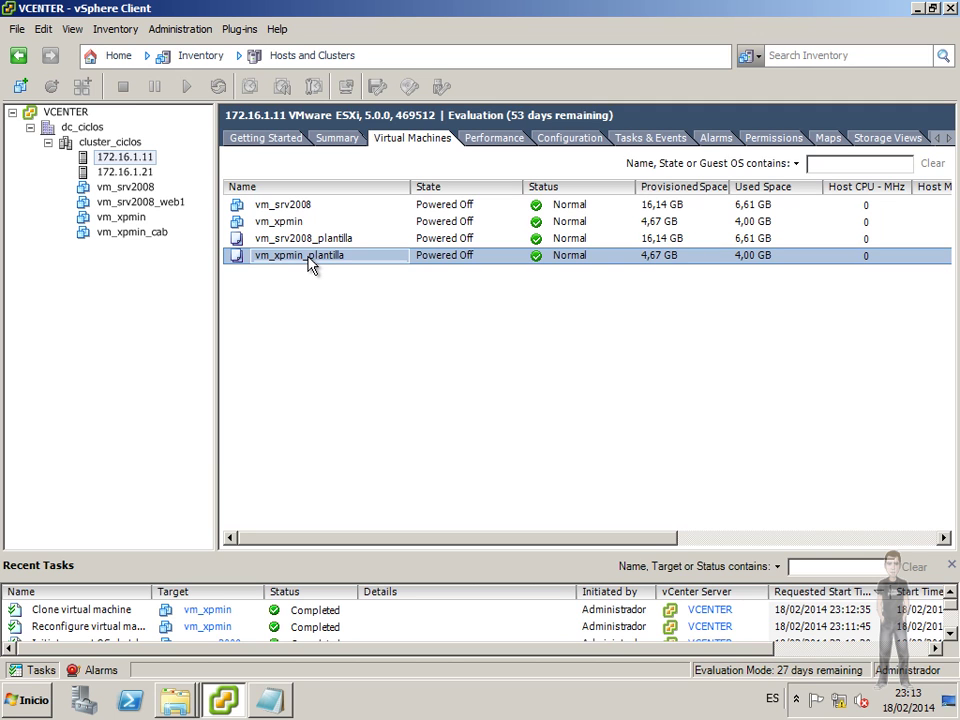
pyautogui.rightClick(296, 262)
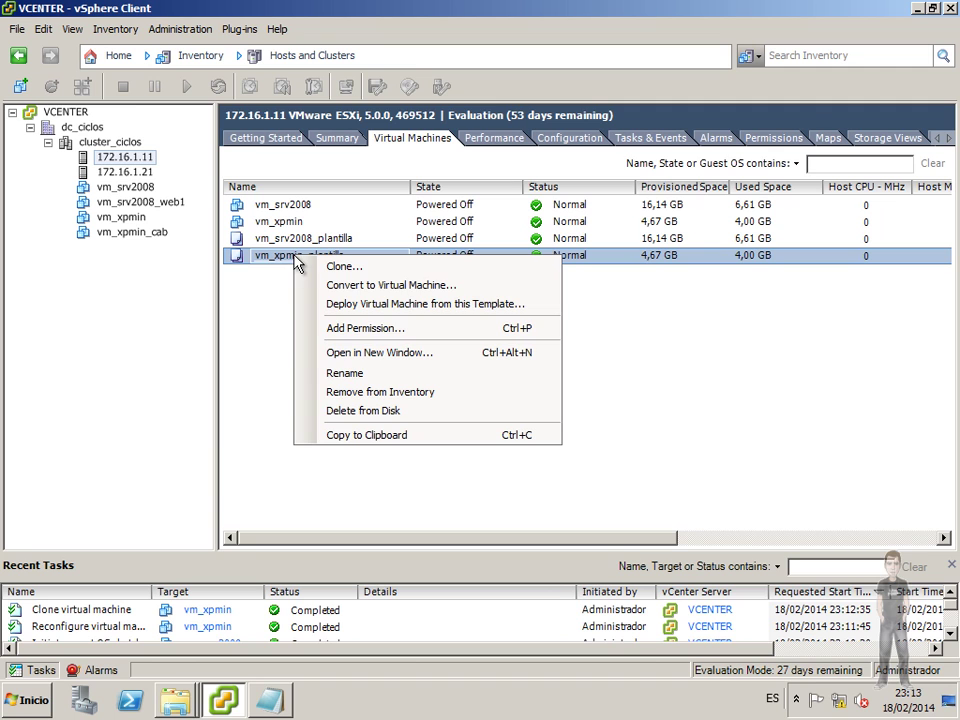
pyautogui.click(392, 310)
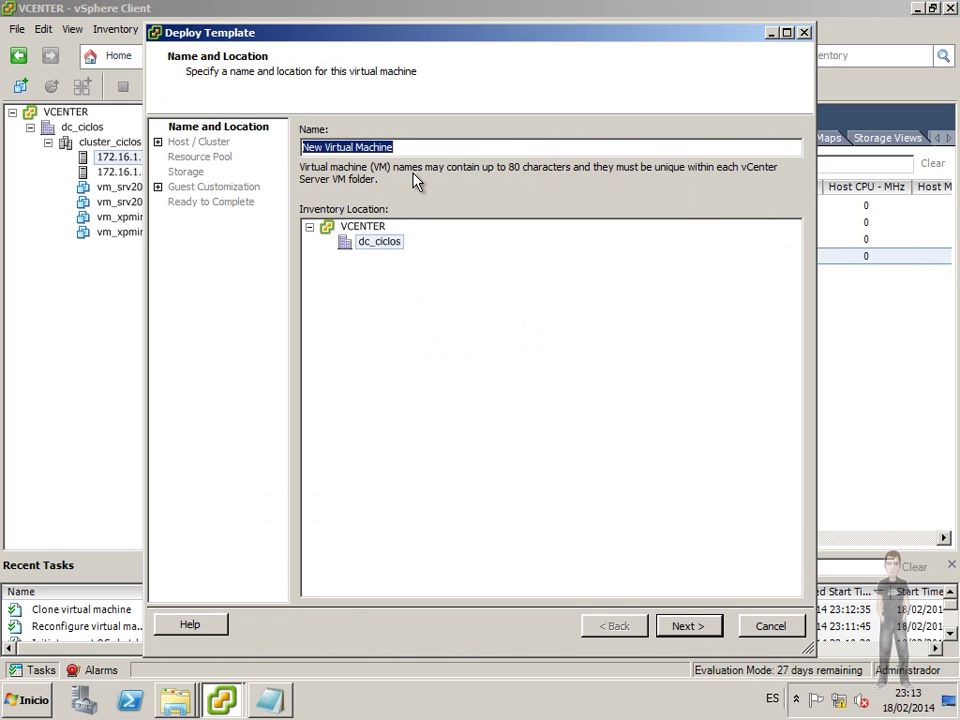
pyautogui.write('vm_')
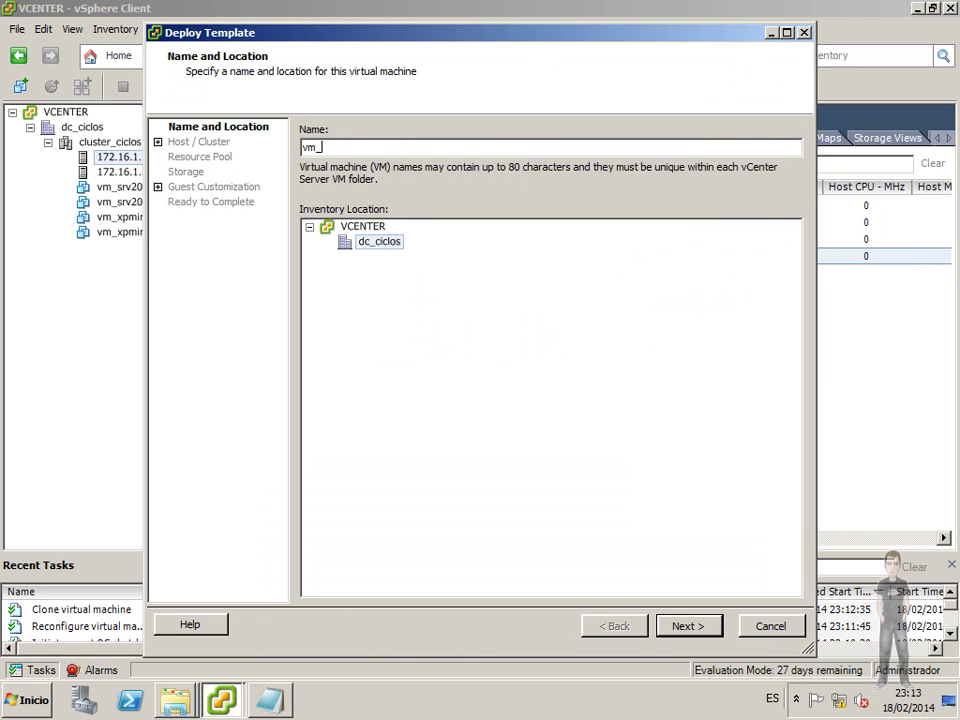
pyautogui.write('xpmin_pc1')
pyautogui.click(688, 625)
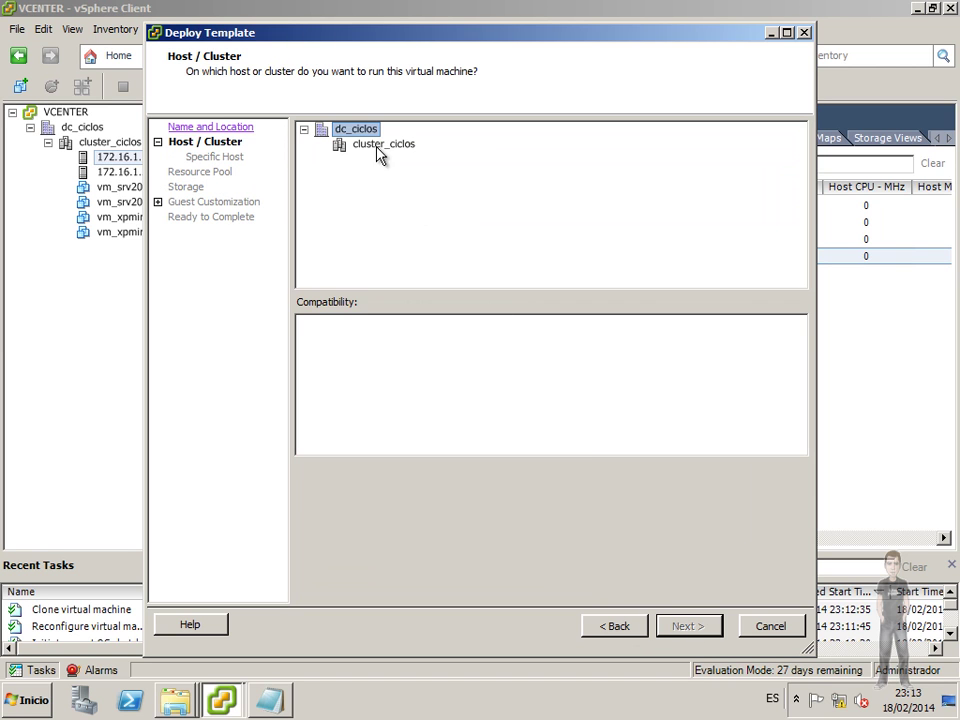
# Try to deploy to host 172.16.1.21 in cluster_ciclos on esxi2ds1local, checking the guest customization options before cancelling the deployment
pyautogui.click(383, 144)
pyautogui.click(688, 626)
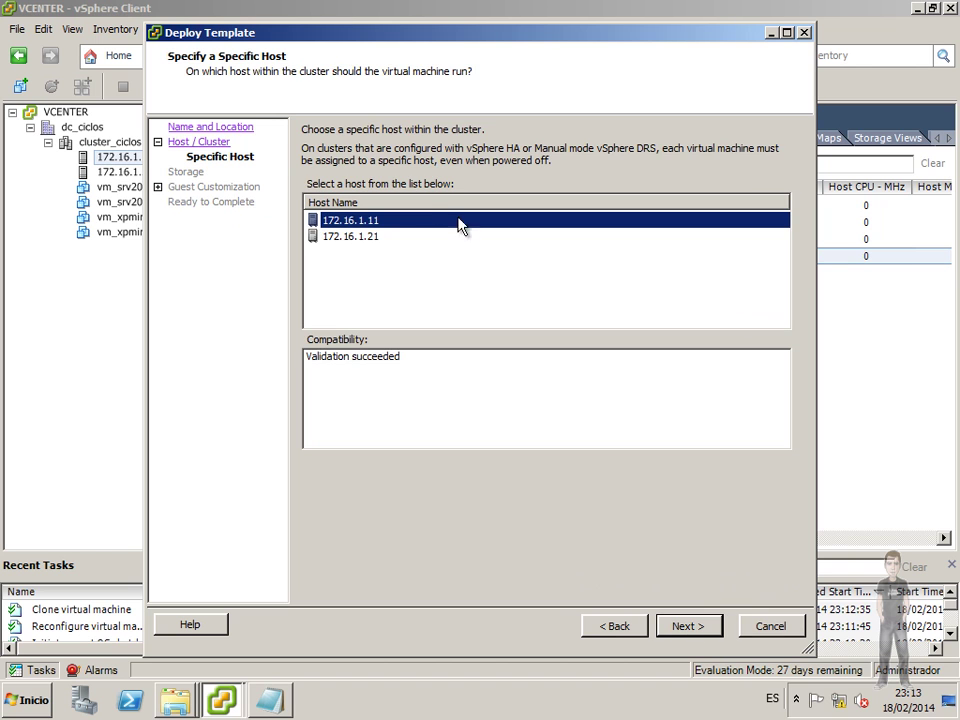
pyautogui.click(370, 237)
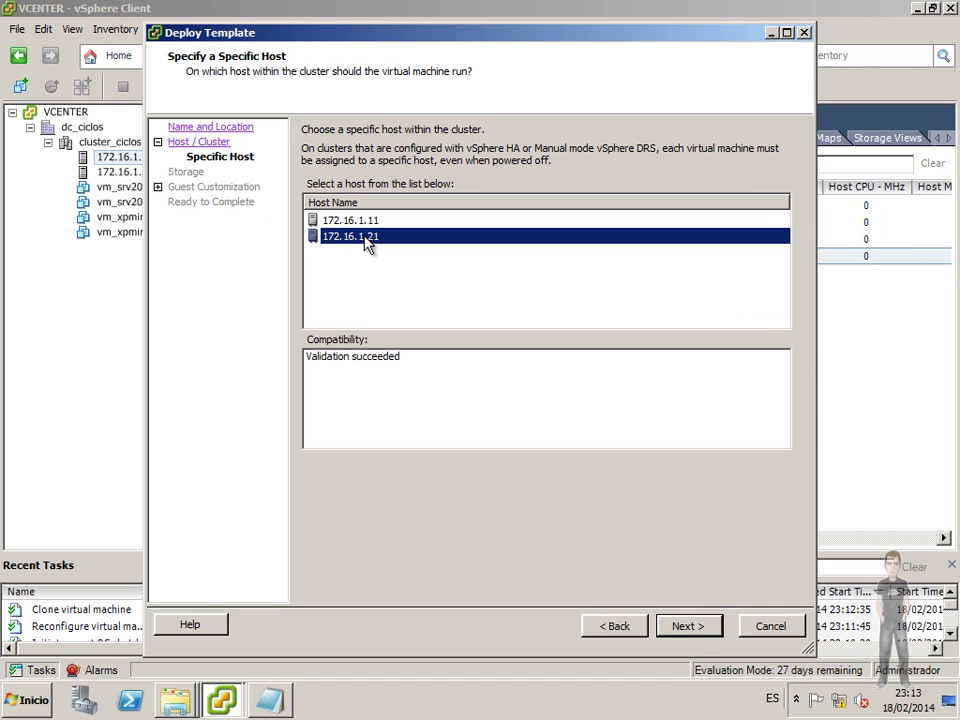
pyautogui.click(690, 627)
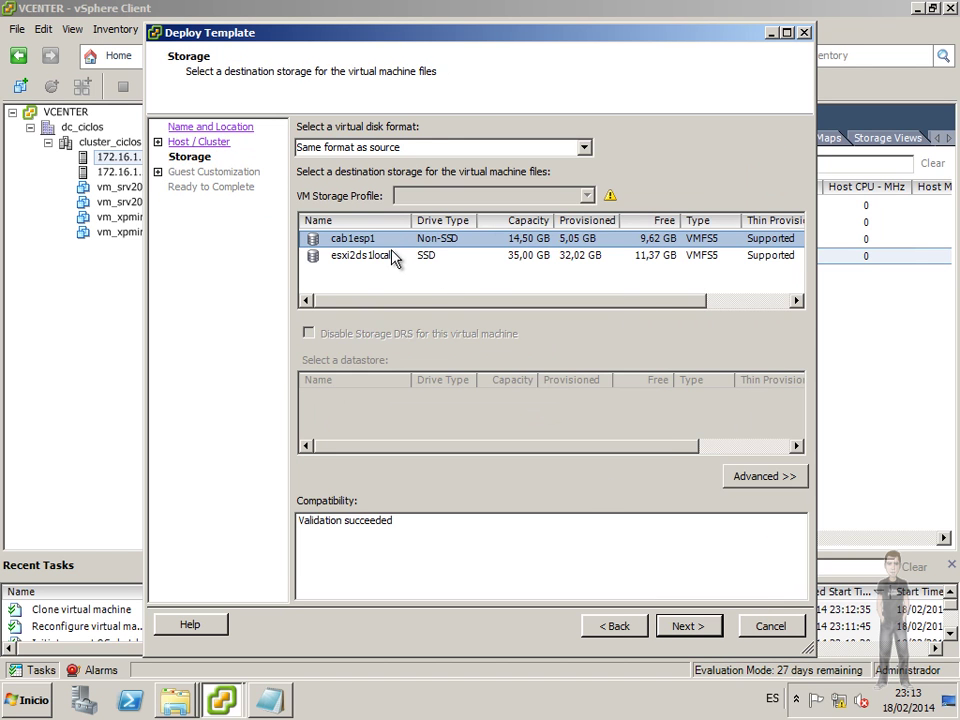
pyautogui.click(360, 256)
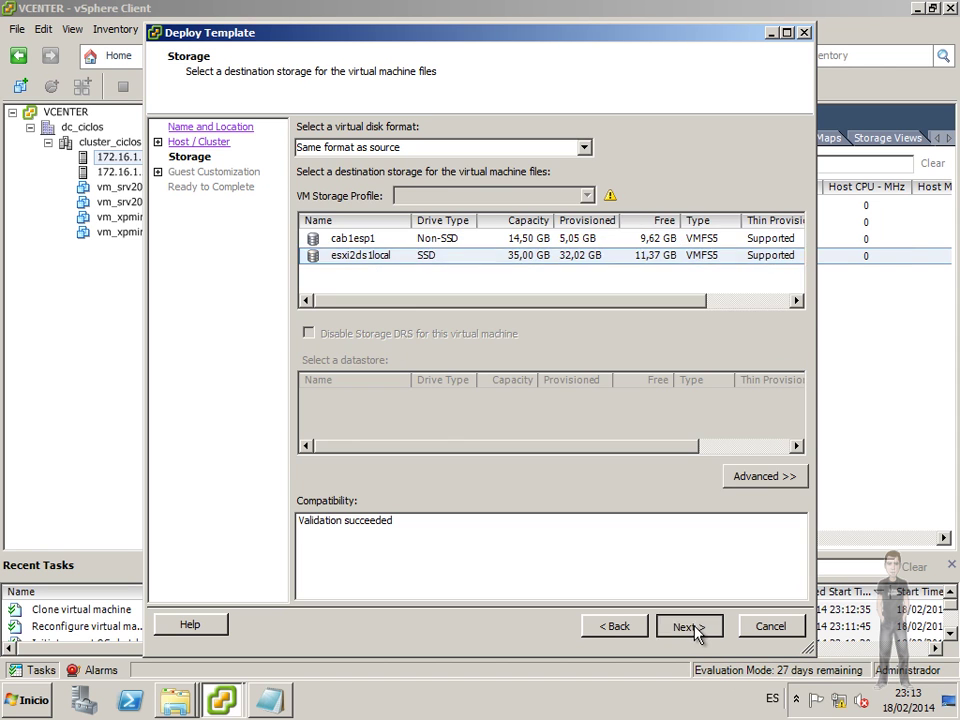
pyautogui.click(683, 627)
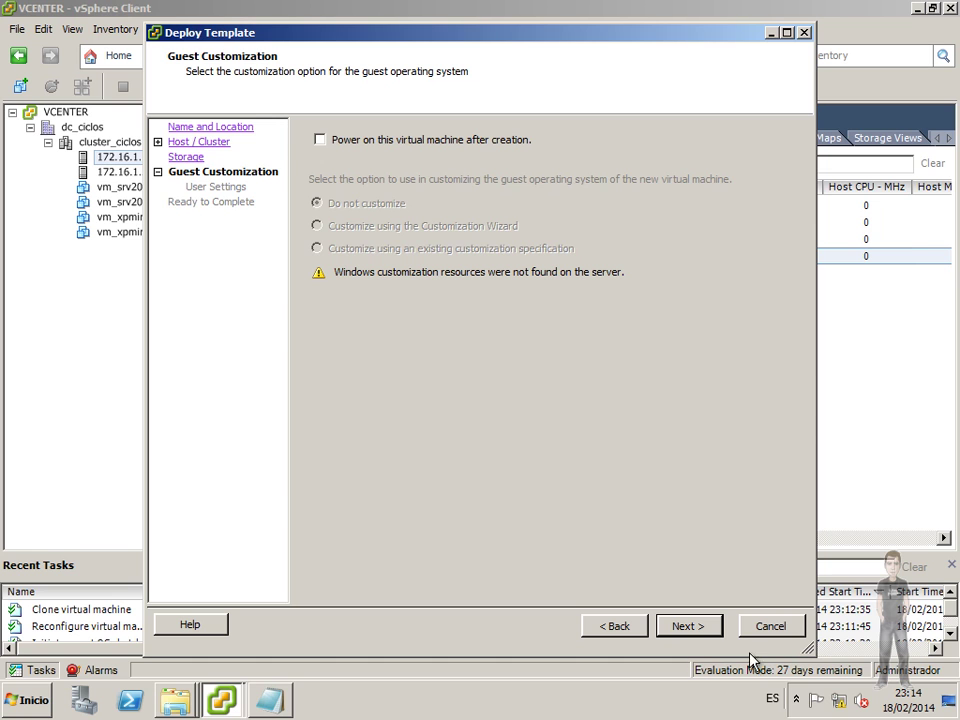
pyautogui.click(781, 632)
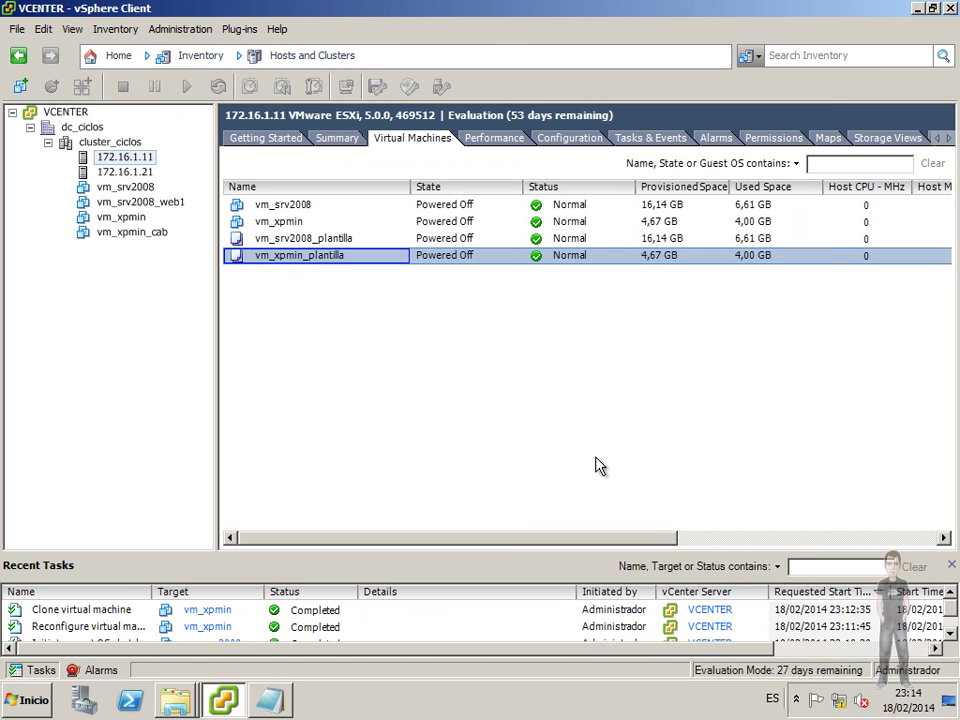
pyautogui.click(440, 385)
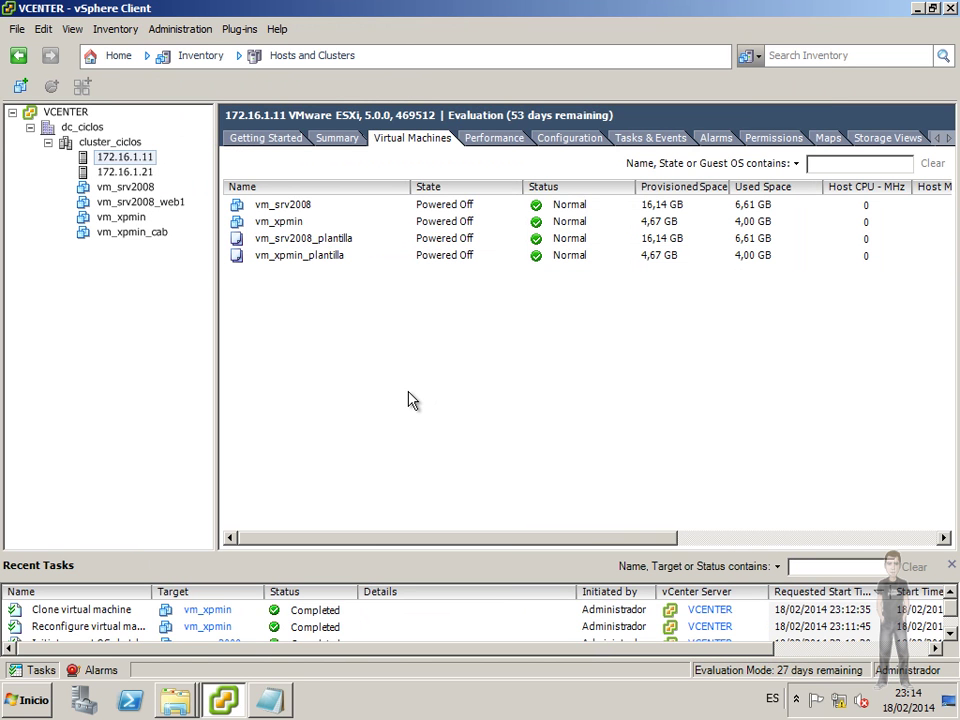
pyautogui.press('capslock')
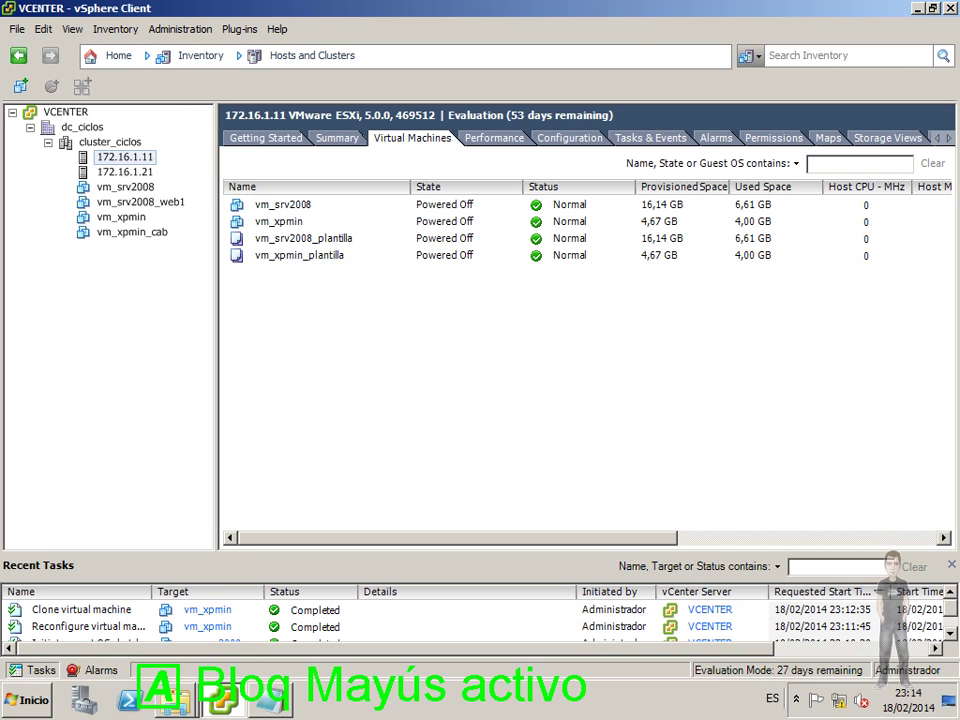
pyautogui.press('capslock')
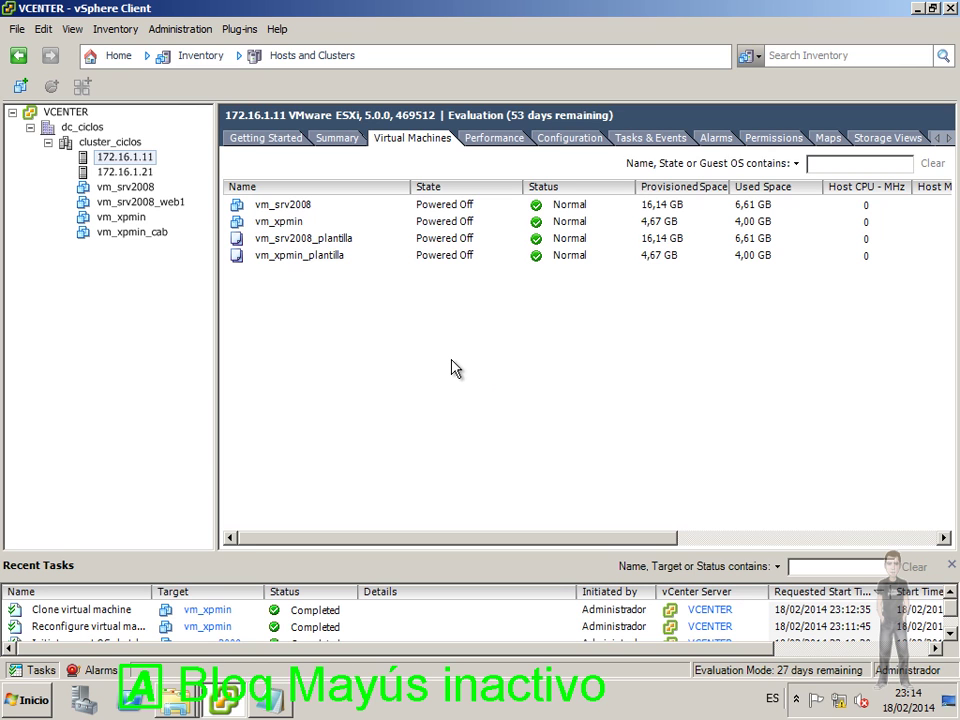
pyautogui.press('capslock')
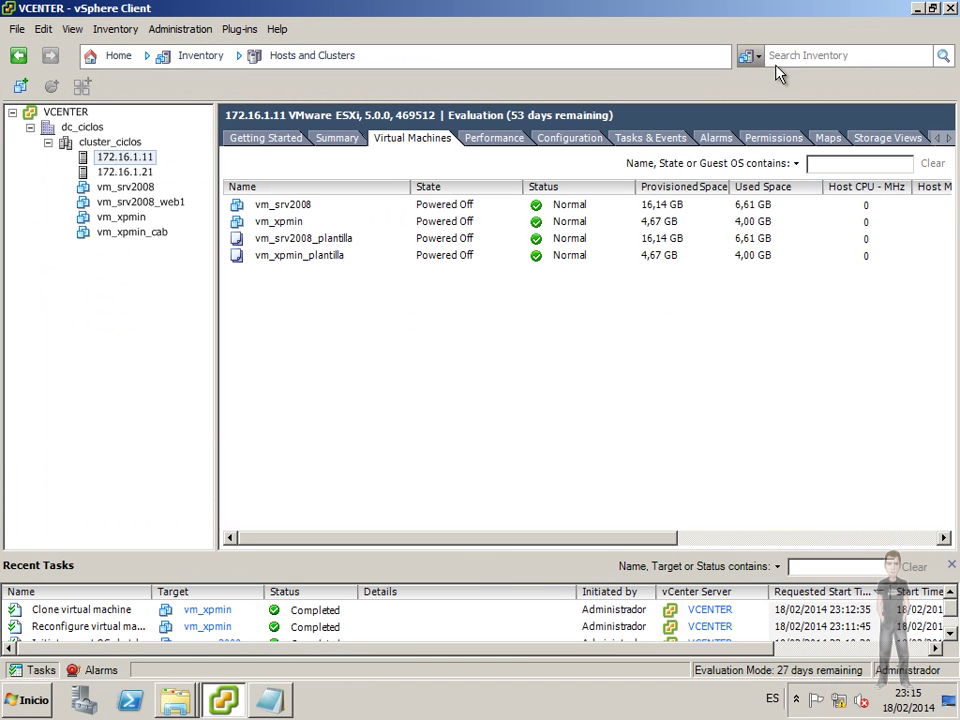
# Switch to the sysprep_de_win_xp folder in Windows Explorer and examine the deploy cabinet and the extracted files in descomprimido_deploy
pyautogui.click(175, 705)
pyautogui.click(235, 636)
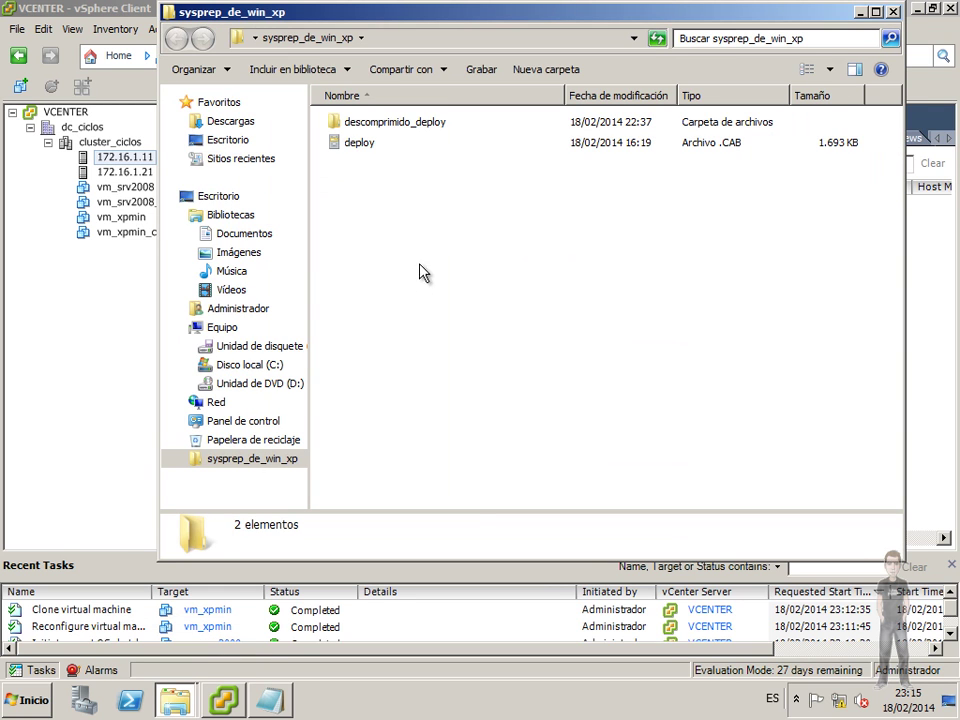
pyautogui.click(356, 146)
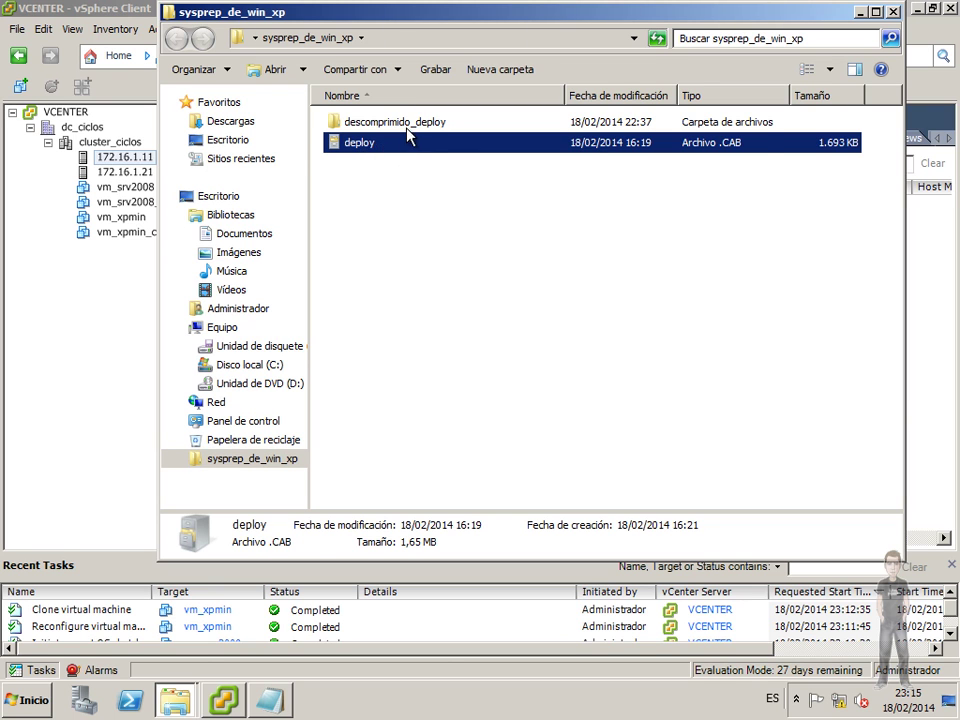
pyautogui.click(393, 122)
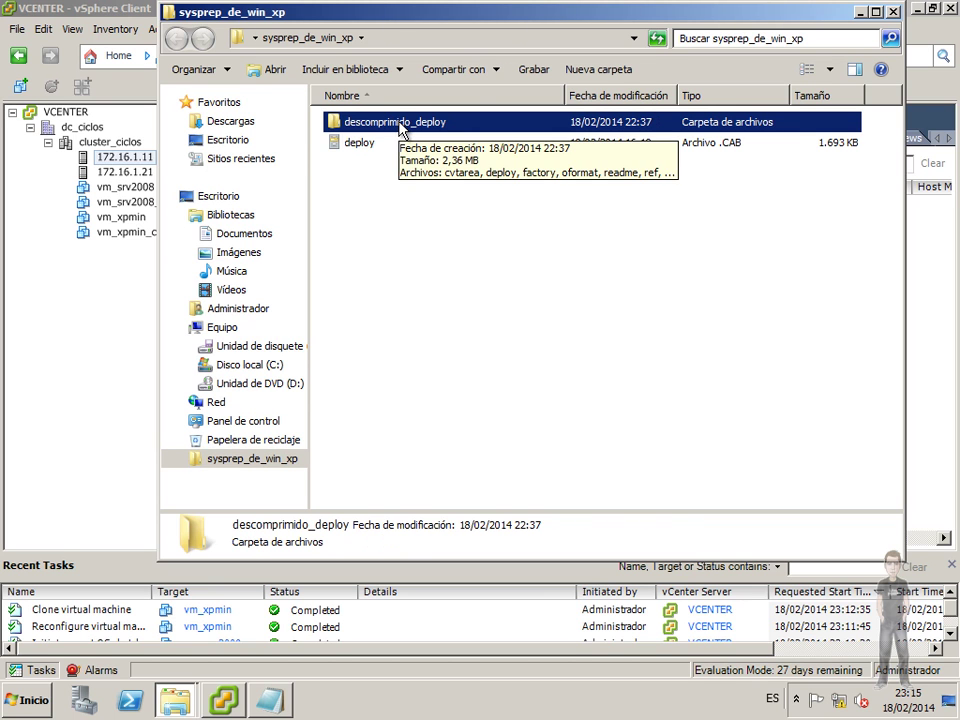
pyautogui.doubleClick(400, 122)
pyautogui.moveTo(459, 358); pyautogui.dragTo(320, 66)
pyautogui.click(461, 386)
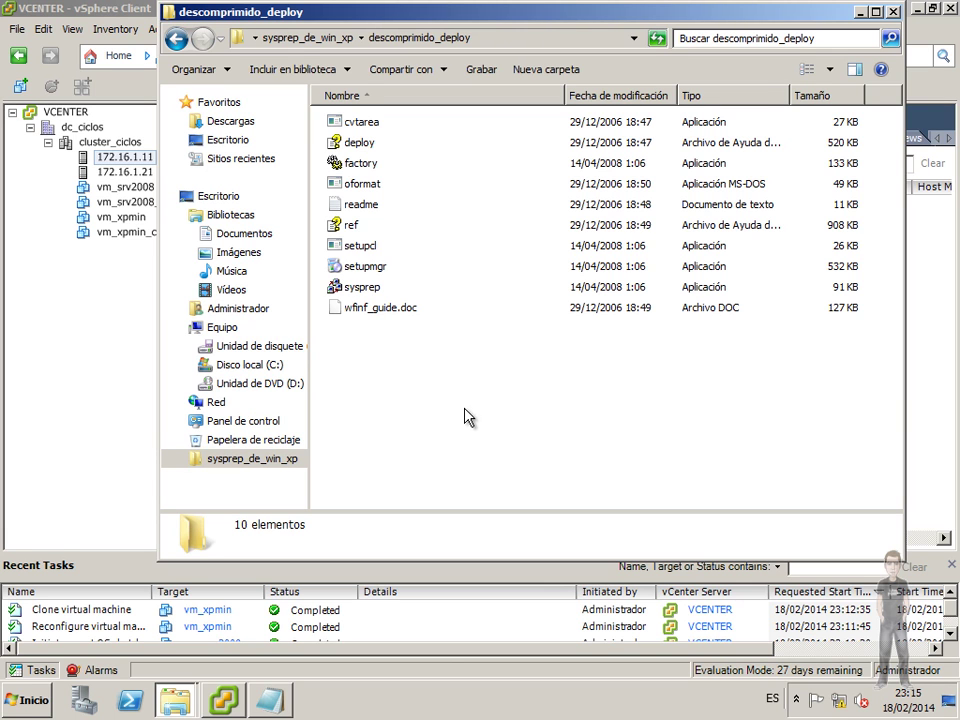
# Minimize the open windows and browse to Disco local (C:) in a new Windows Explorer window
pyautogui.click(858, 14)
pyautogui.click(912, 10)
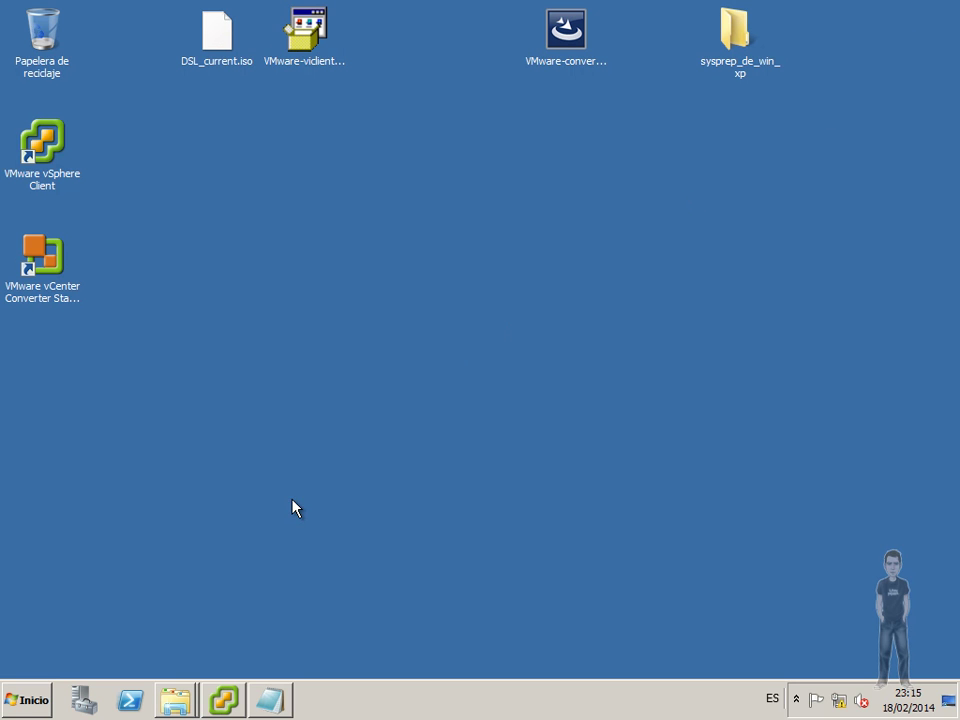
pyautogui.click(24, 698)
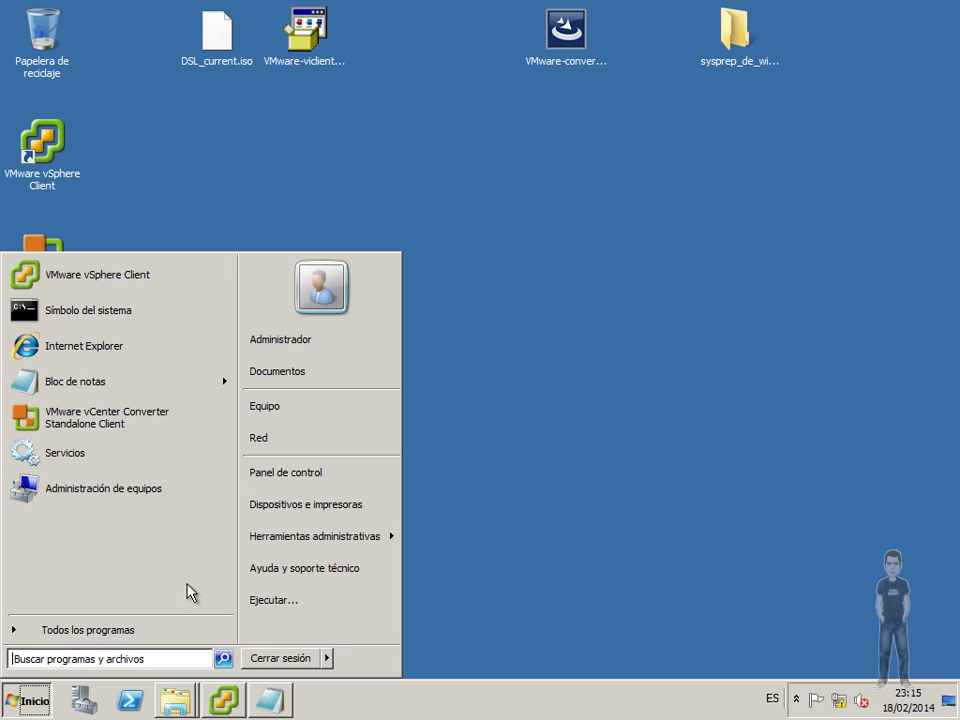
pyautogui.click(315, 407)
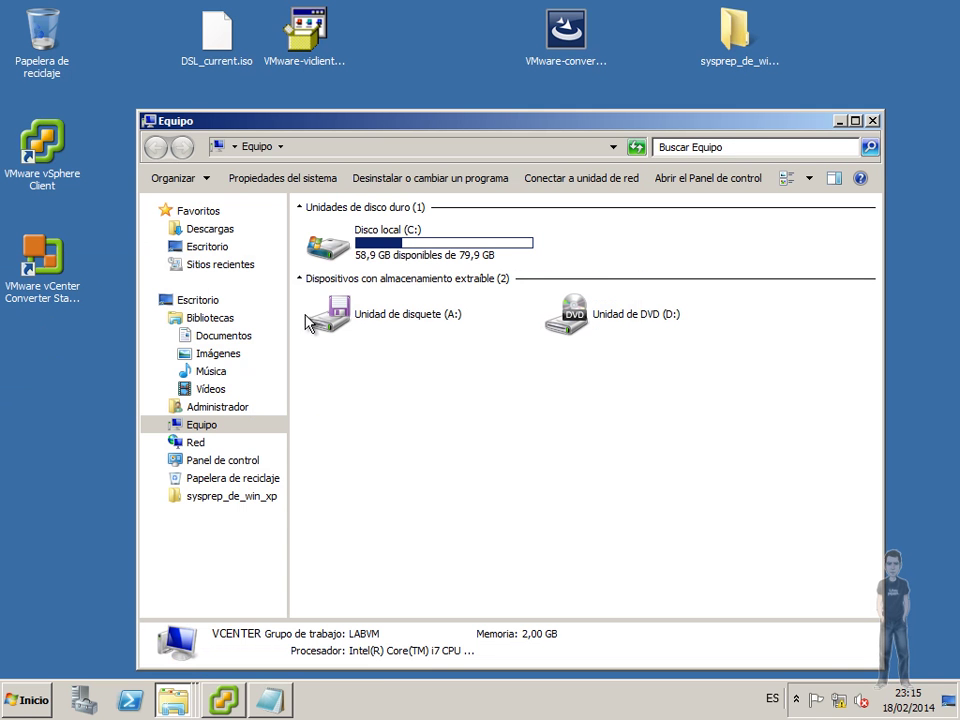
pyautogui.doubleClick(399, 260)
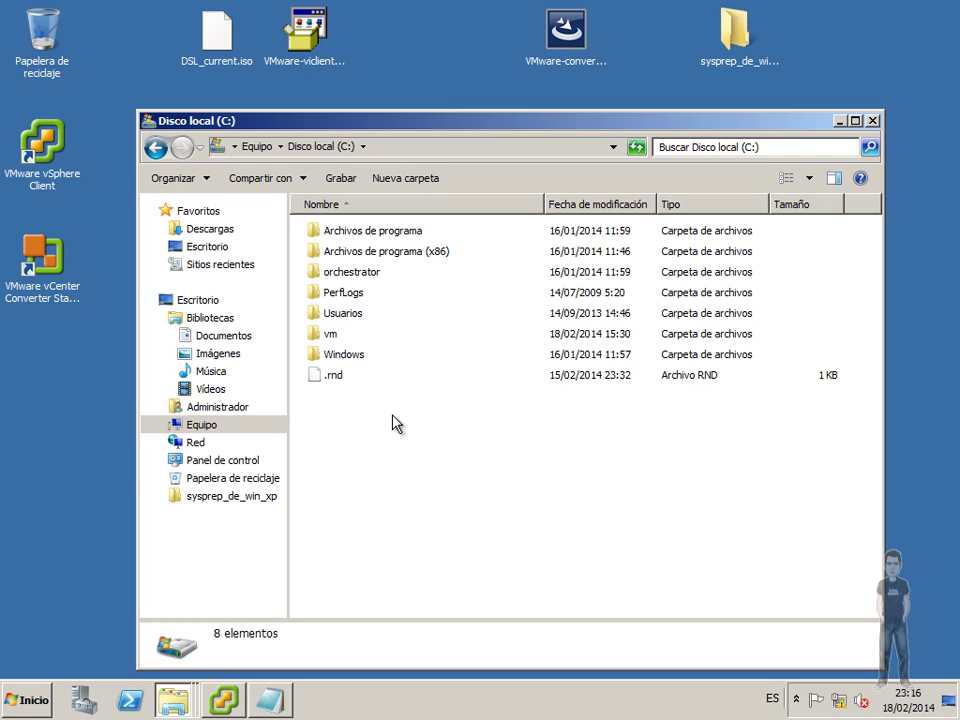
# Set the folder options to show hidden files, folders and drives
pyautogui.click(212, 181)
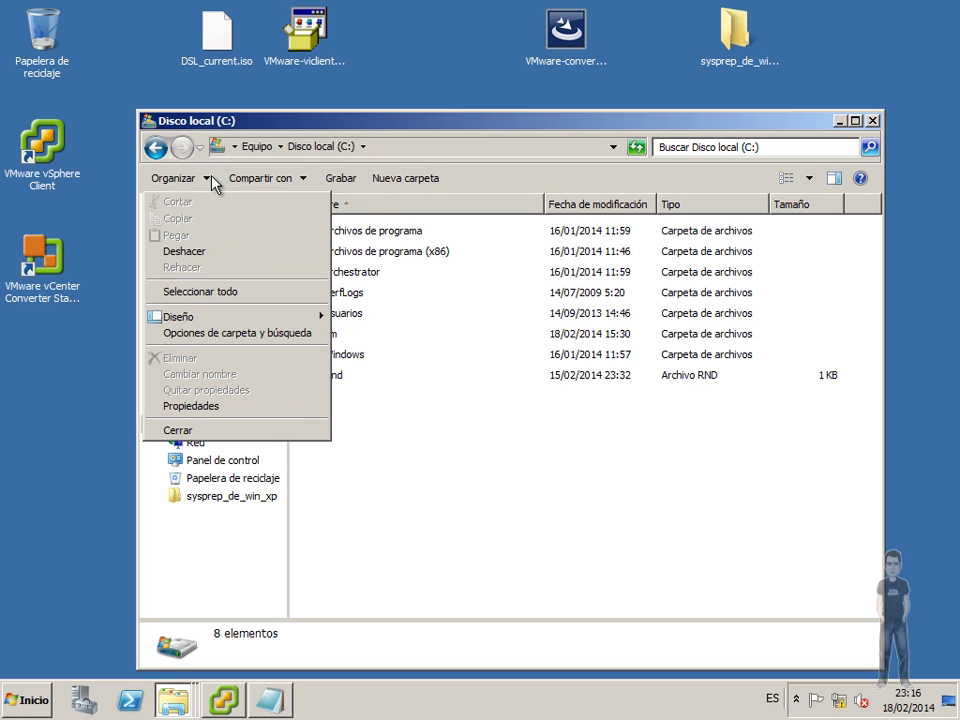
pyautogui.click(251, 336)
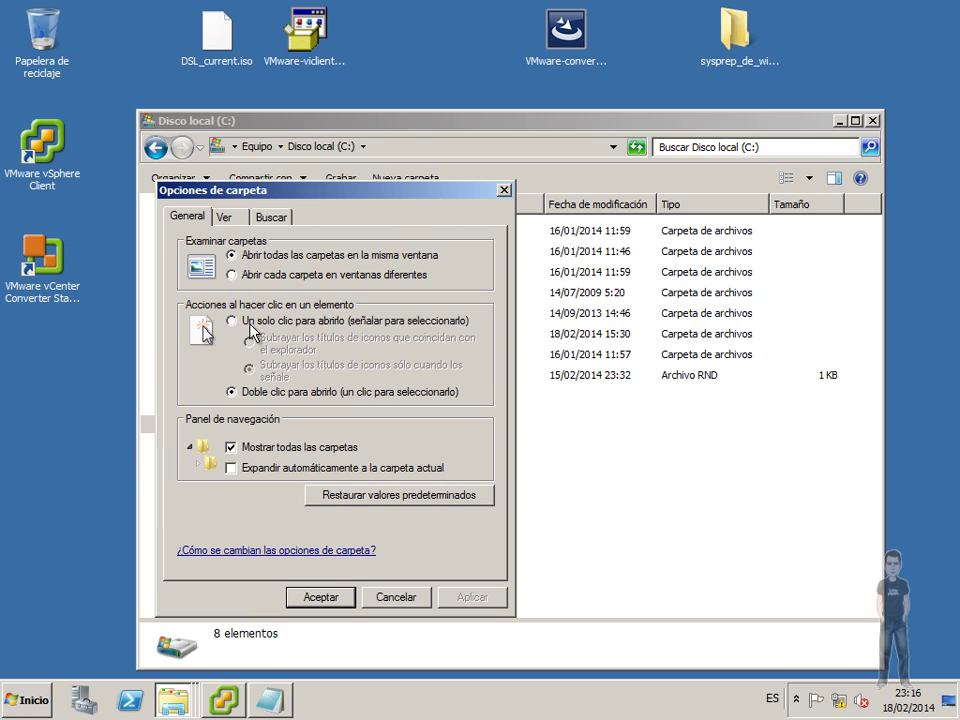
pyautogui.click(228, 219)
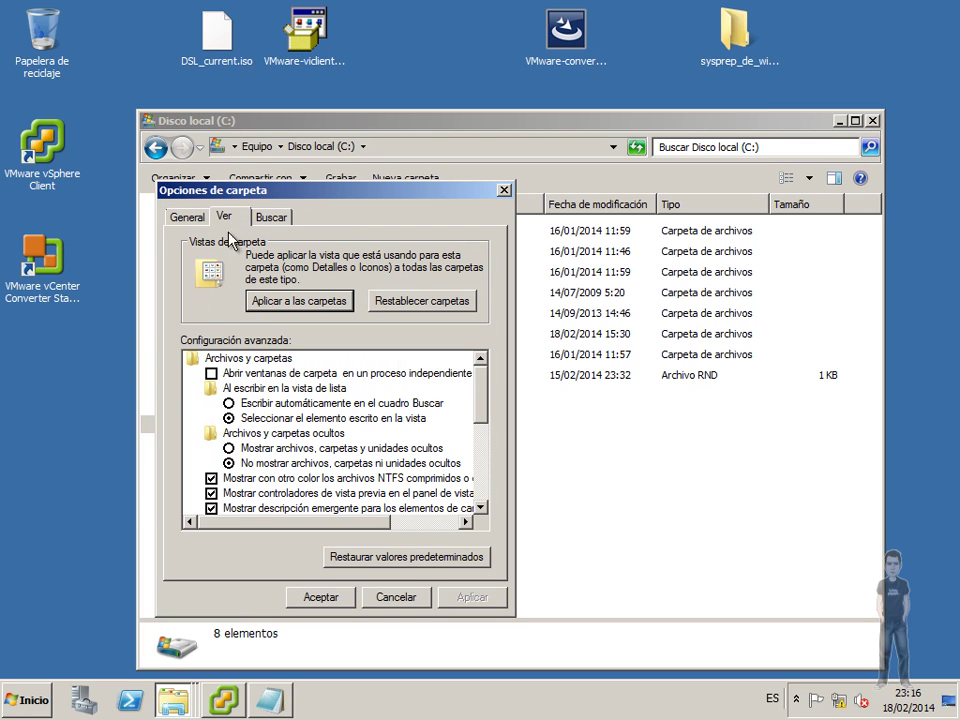
pyautogui.click(281, 450)
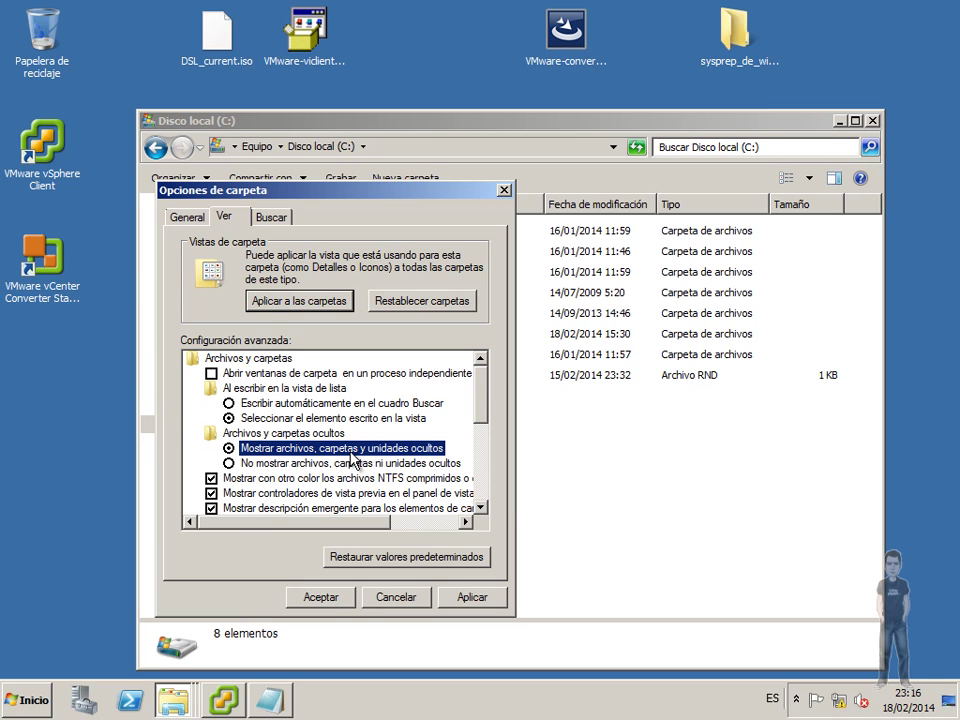
pyautogui.click(330, 600)
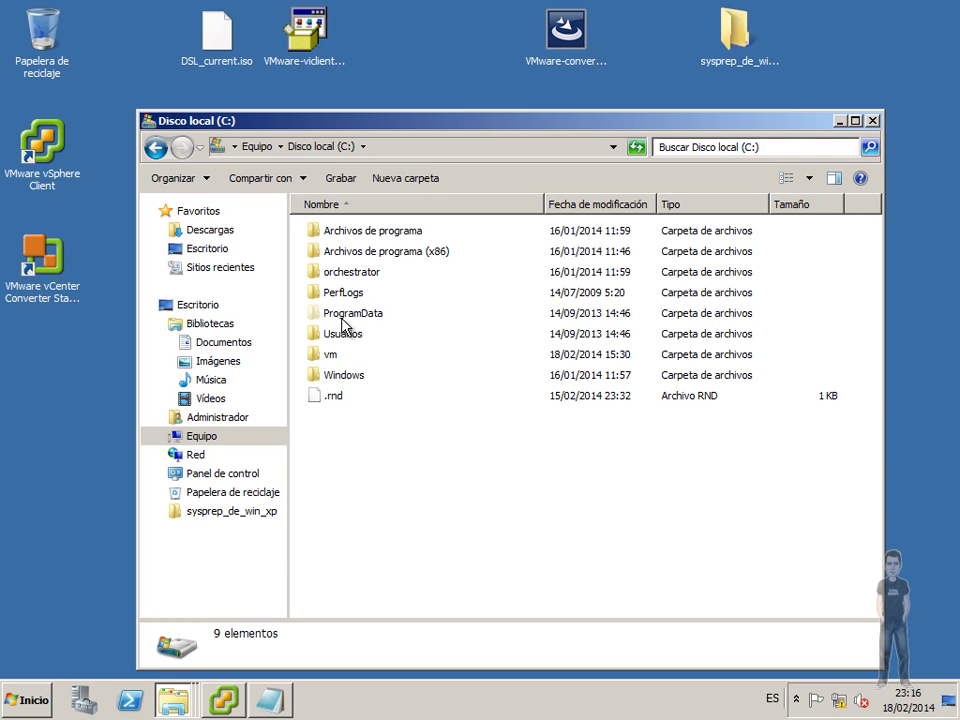
# Browse to the xp folder under ProgramData, VMware, VMware VirtualCenter, sysprep
pyautogui.moveTo(338, 320)
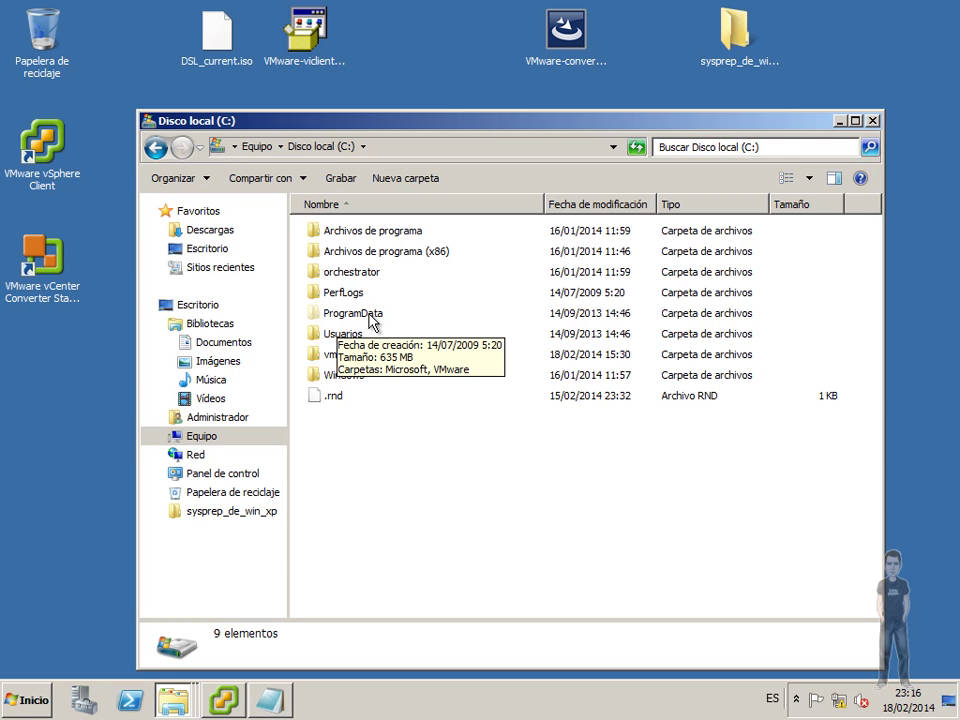
pyautogui.doubleClick(330, 318)
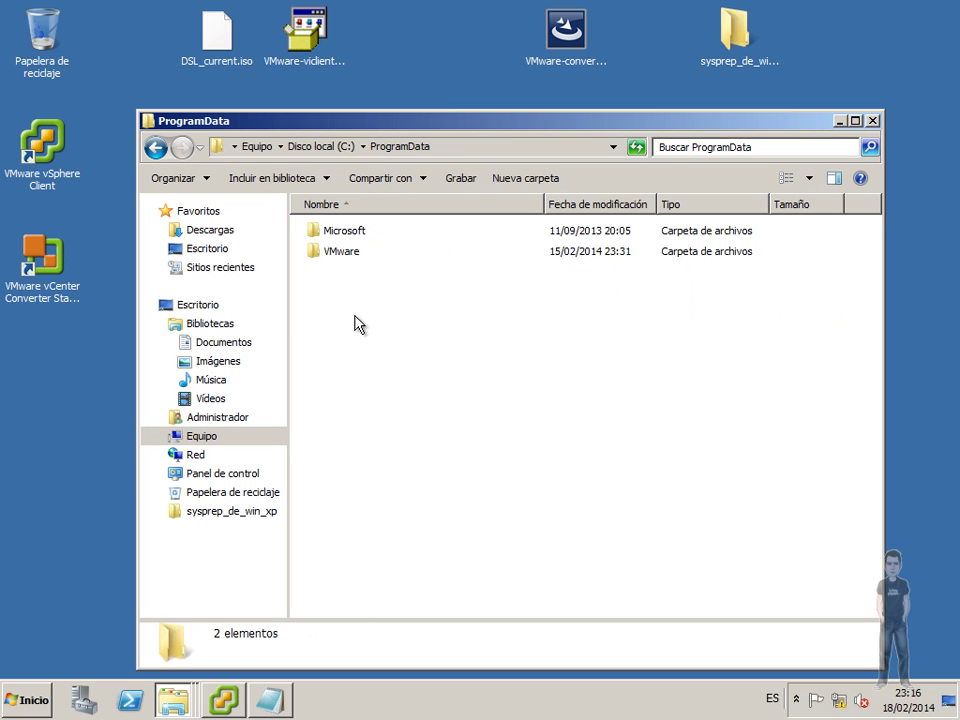
pyautogui.doubleClick(340, 256)
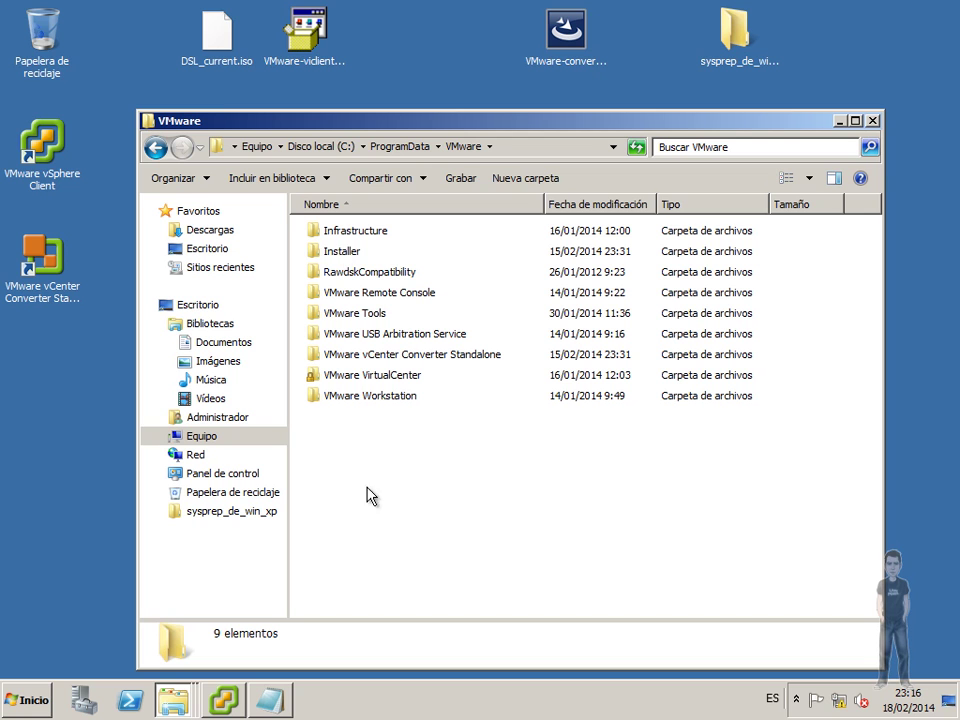
pyautogui.doubleClick(404, 378)
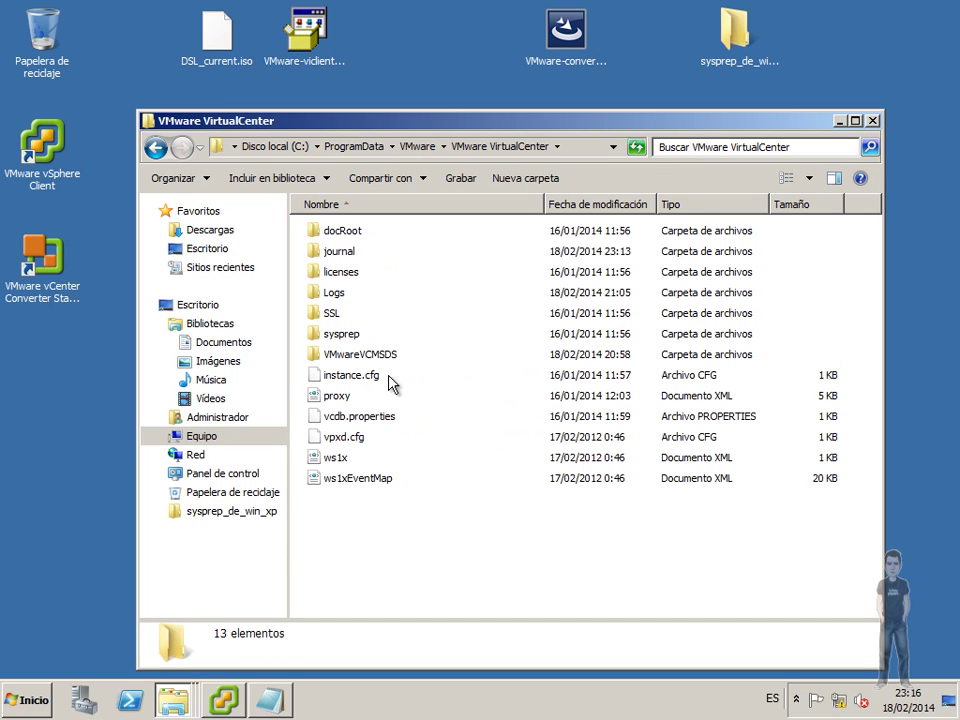
pyautogui.doubleClick(336, 338)
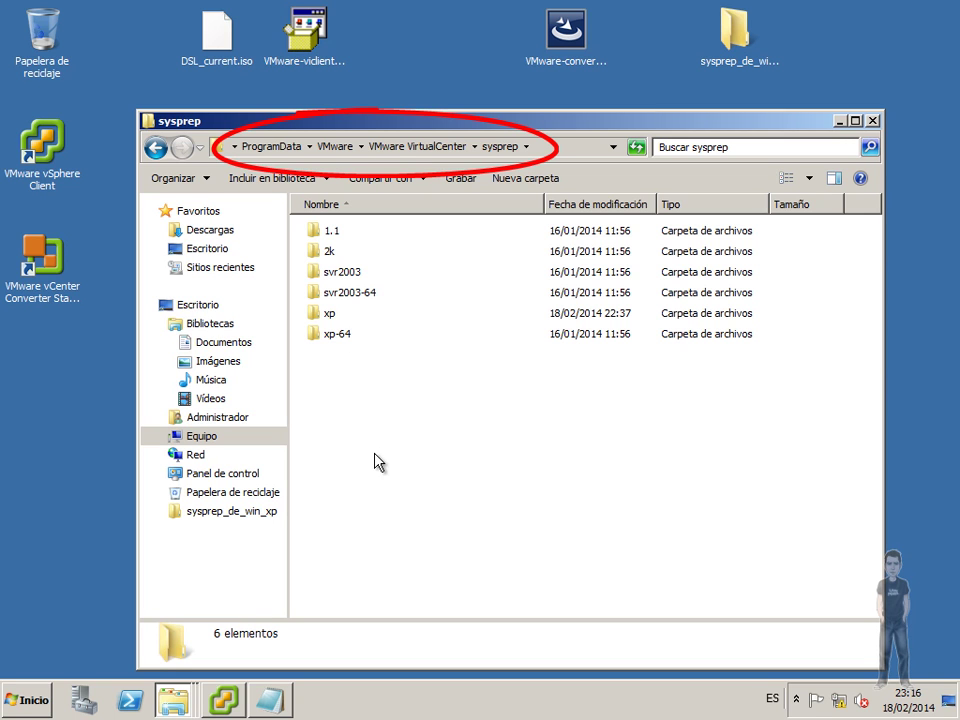
pyautogui.doubleClick(314, 318)
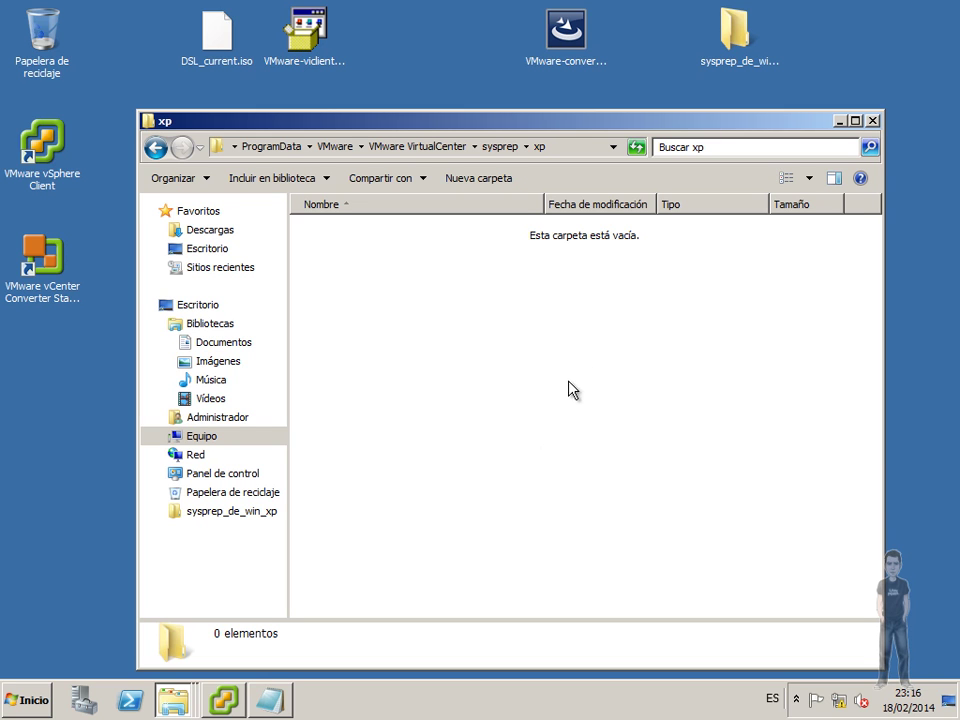
# Copy all the extracted sysprep files from descomprimido_deploy into the vCenter sysprep xp folder
pyautogui.rightClick(174, 700)
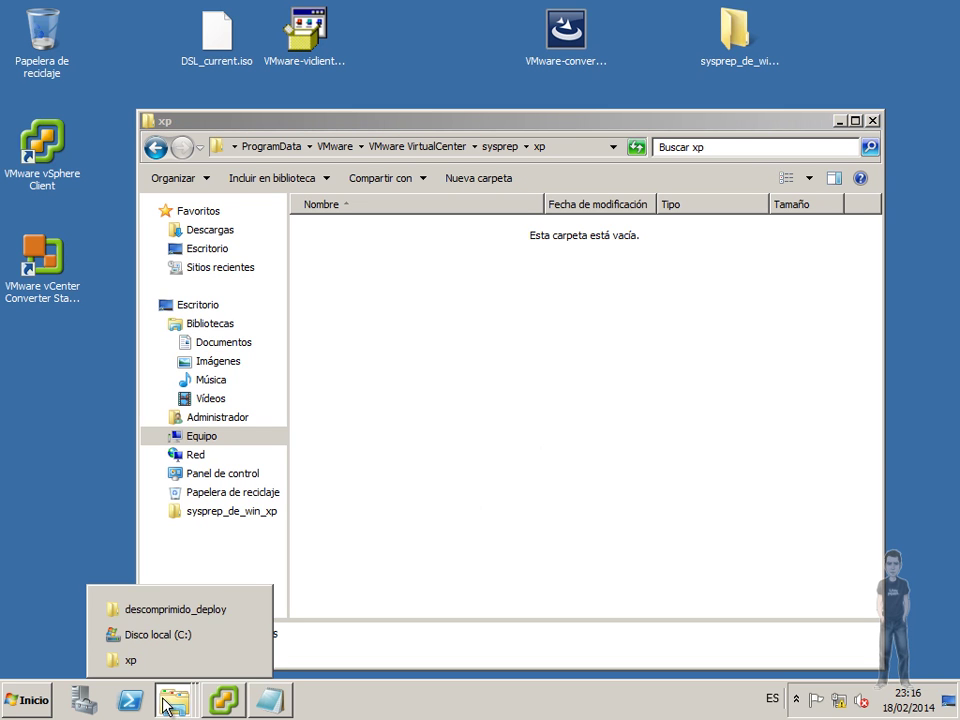
pyautogui.click(155, 612)
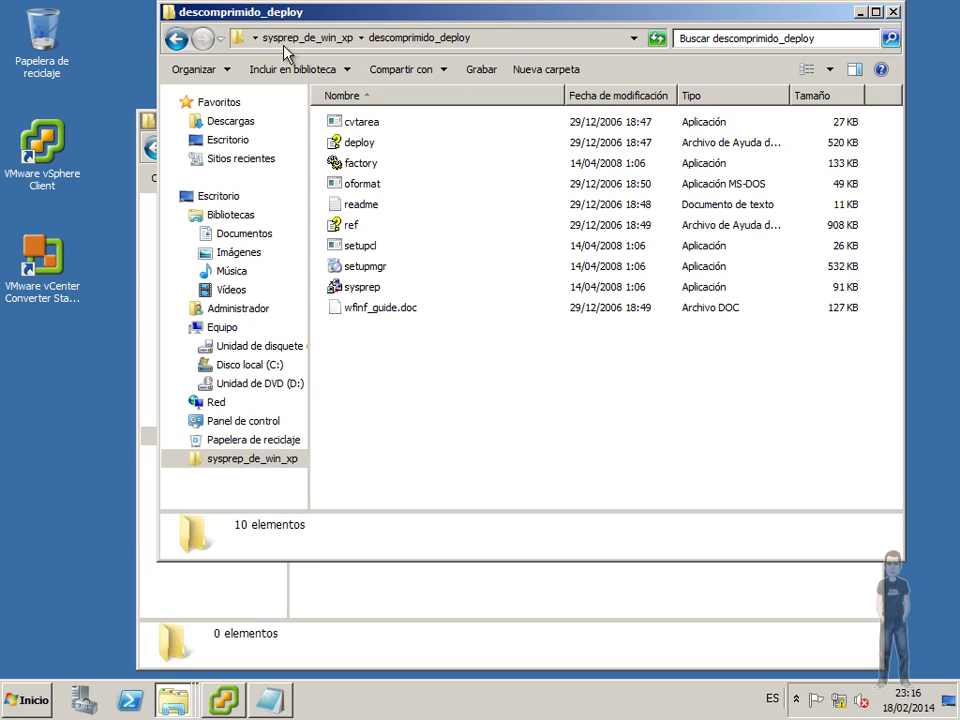
pyautogui.moveTo(289, 13); pyautogui.dragTo(546, 78)
pyautogui.moveTo(716, 452); pyautogui.dragTo(553, 136)
pyautogui.rightClick(620, 215)
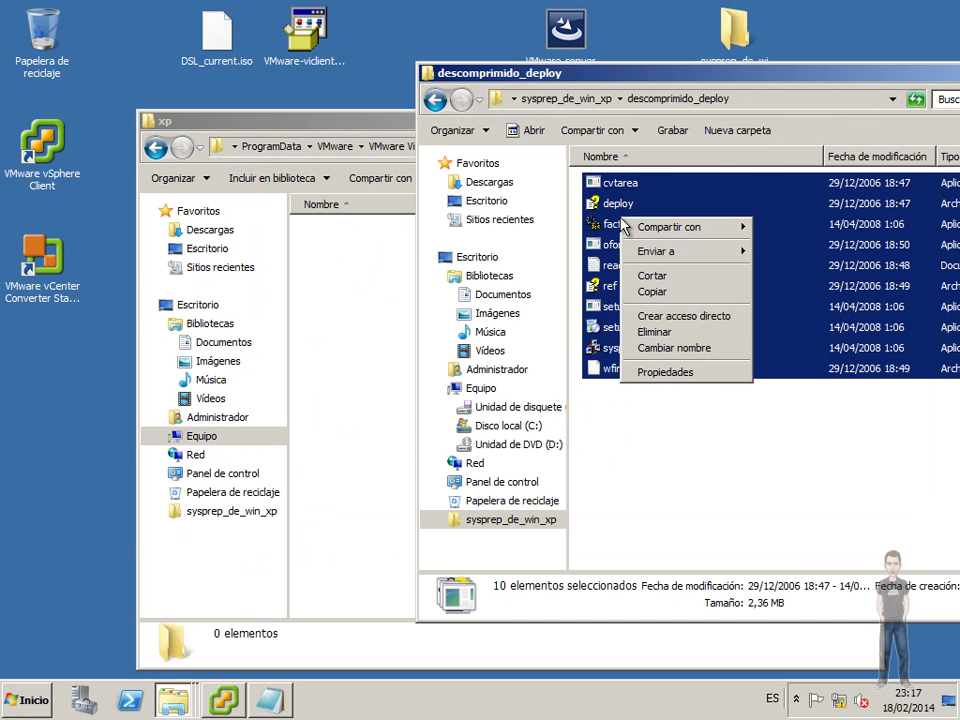
pyautogui.click(650, 292)
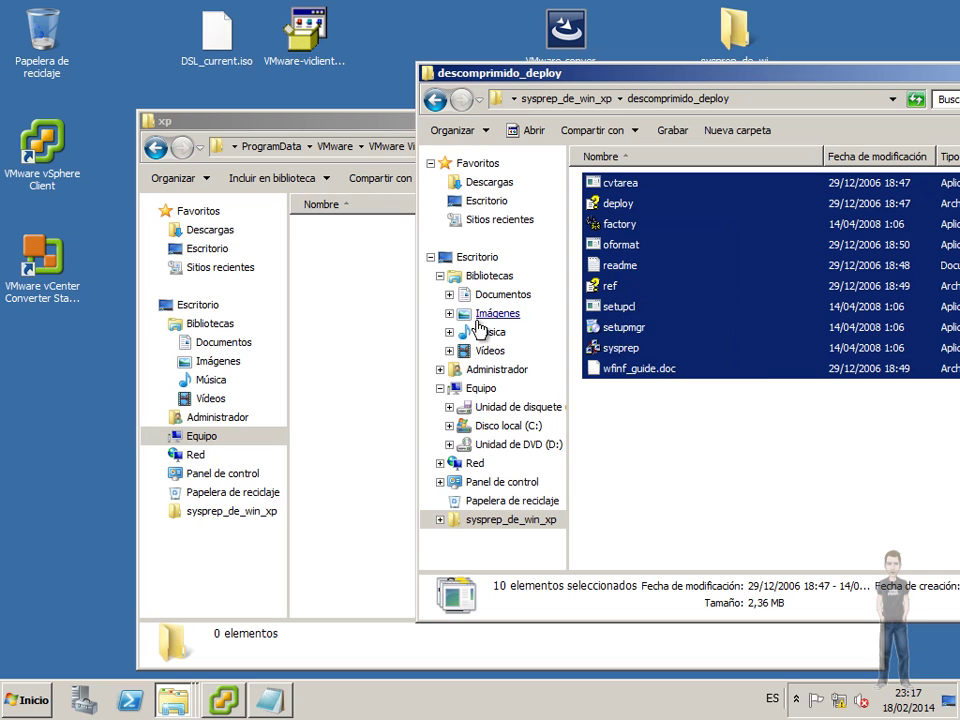
pyautogui.click(352, 312)
pyautogui.rightClick(353, 303)
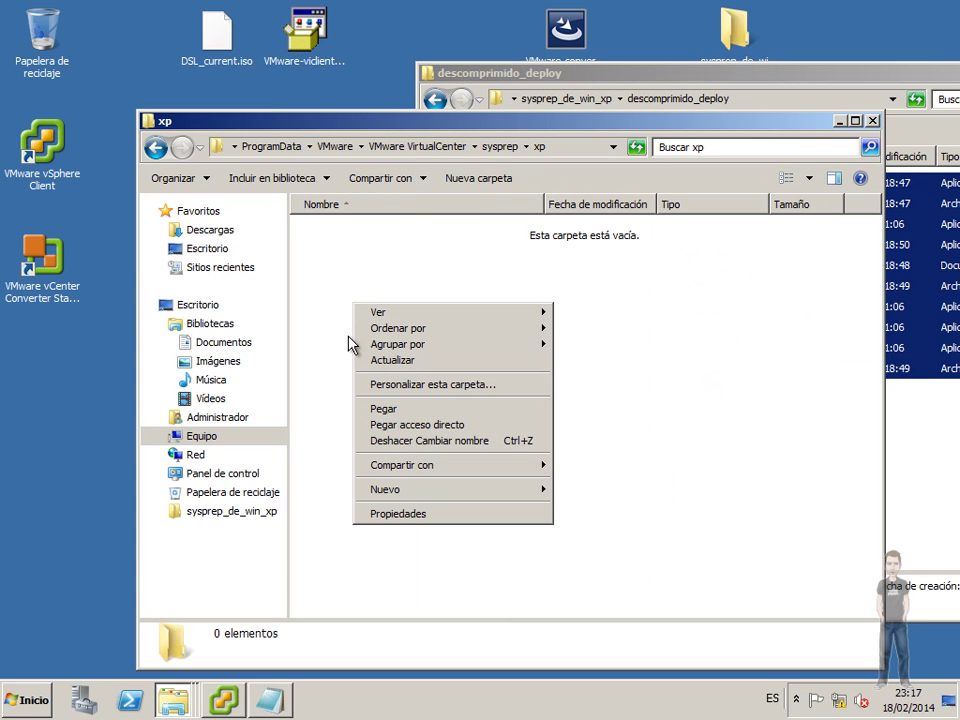
pyautogui.click(387, 409)
pyautogui.click(465, 523)
# Close the descomprimido_deploy and xp folder windows
pyautogui.moveTo(874, 78); pyautogui.dragTo(592, 45)
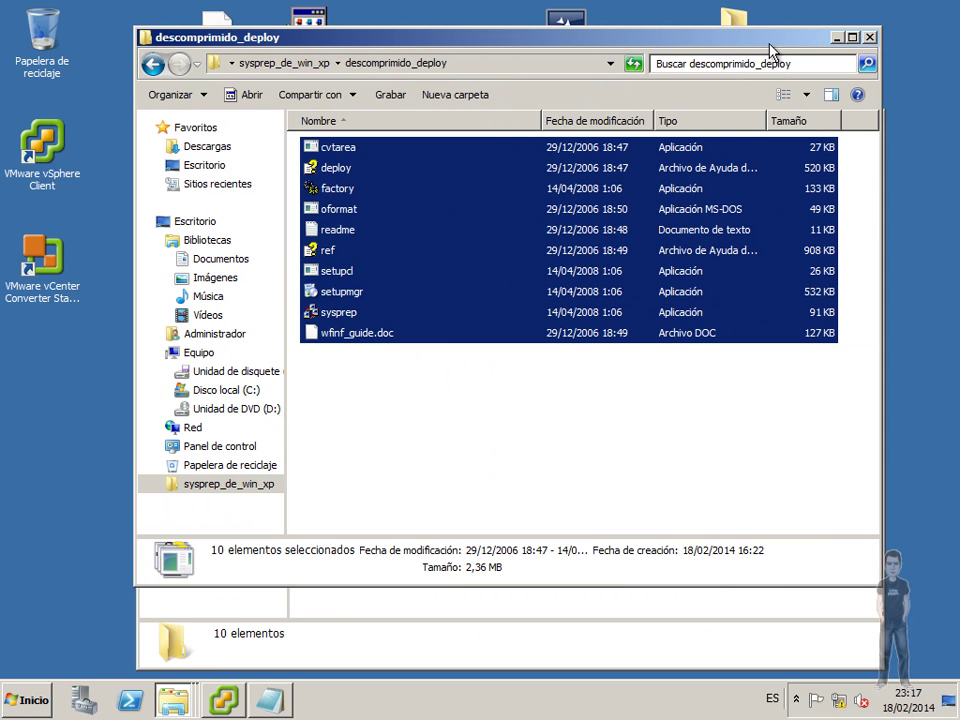
pyautogui.click(871, 37)
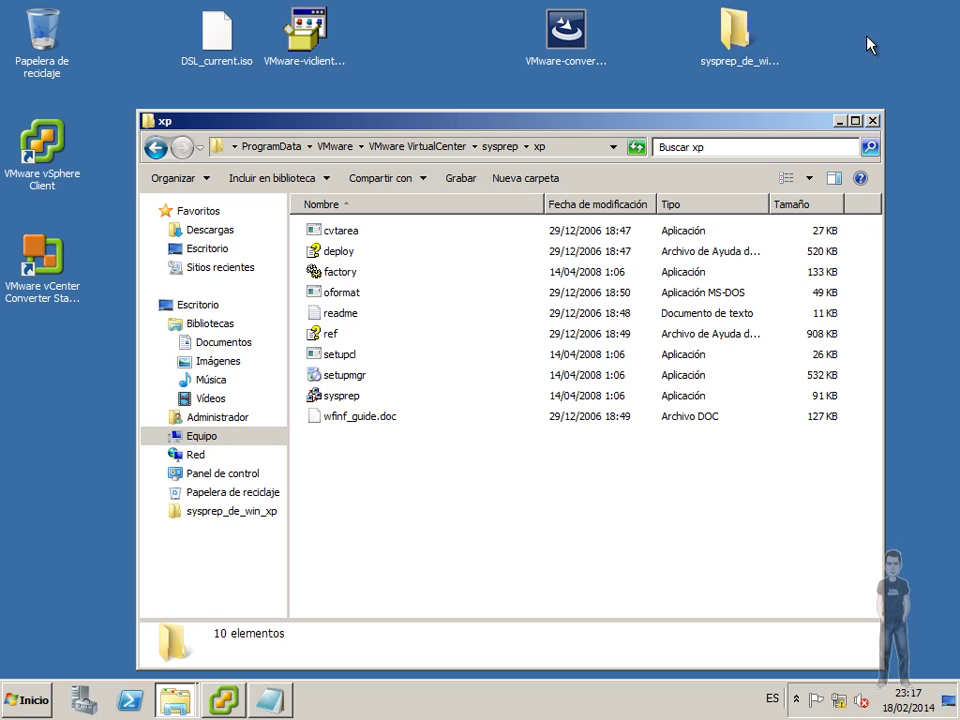
pyautogui.click(873, 121)
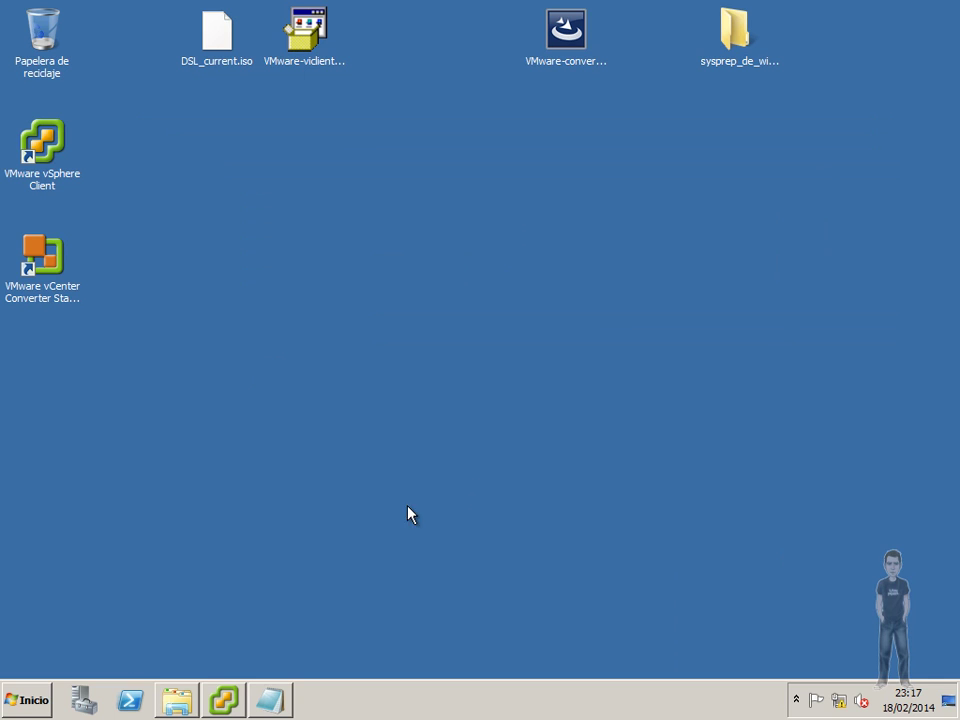
# Switch to vSphere Client and start deploying a virtual machine from the vm_xpmin_plantilla template
pyautogui.click(213, 695)
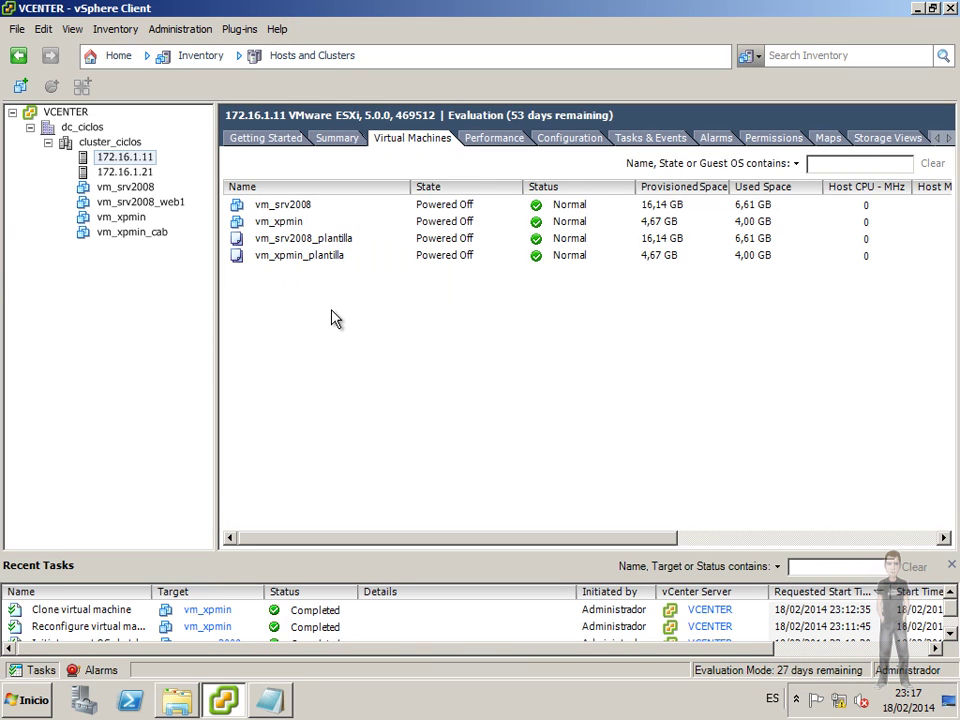
pyautogui.click(272, 258)
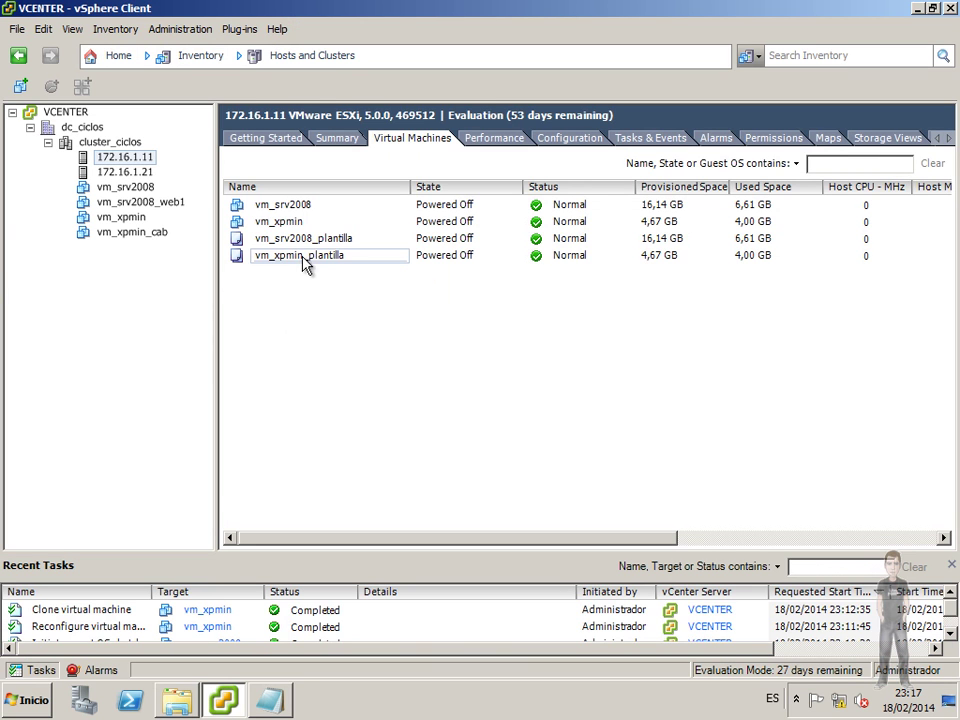
pyautogui.rightClick(313, 263)
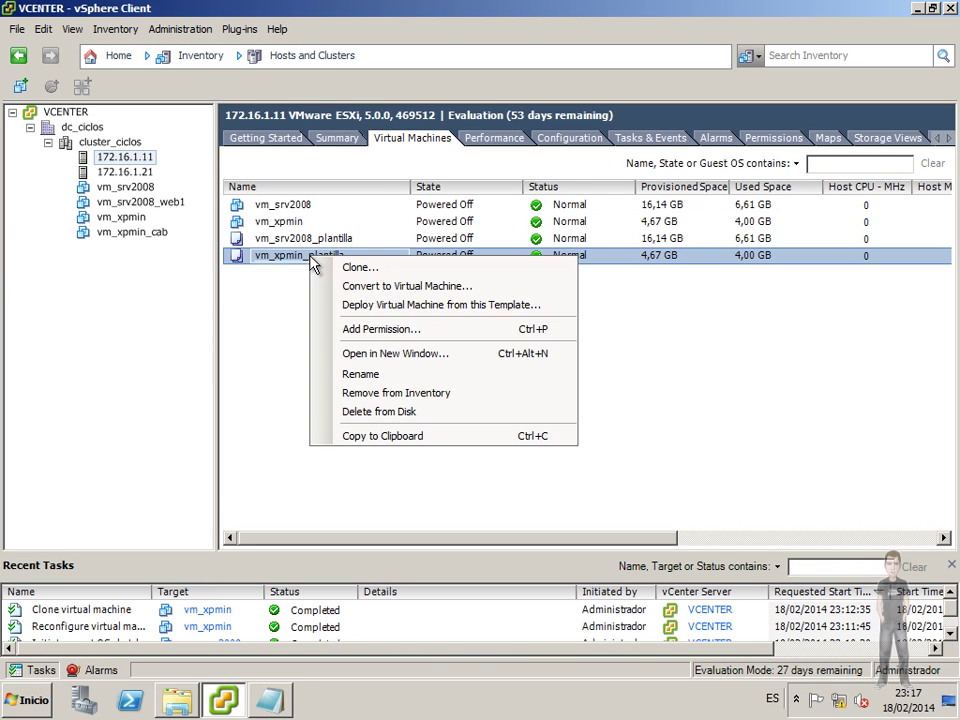
pyautogui.click(497, 305)
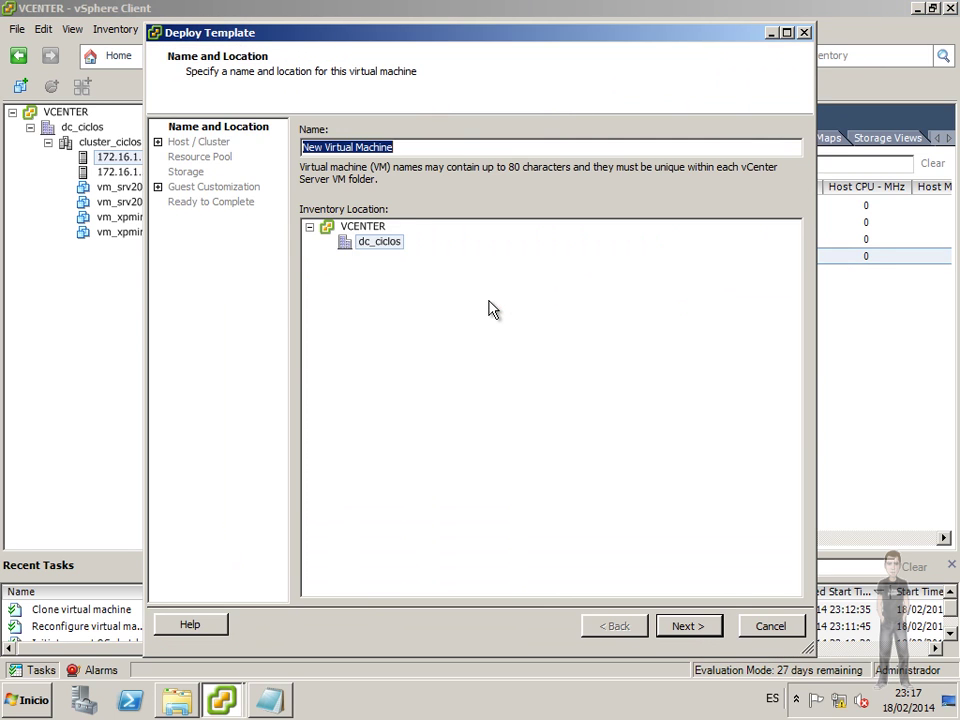
# Enter a lowercase name beginning with vm for the new virtual machine and accept dc_ciclos as its inventory location
pyautogui.write('VM_XPMIN')
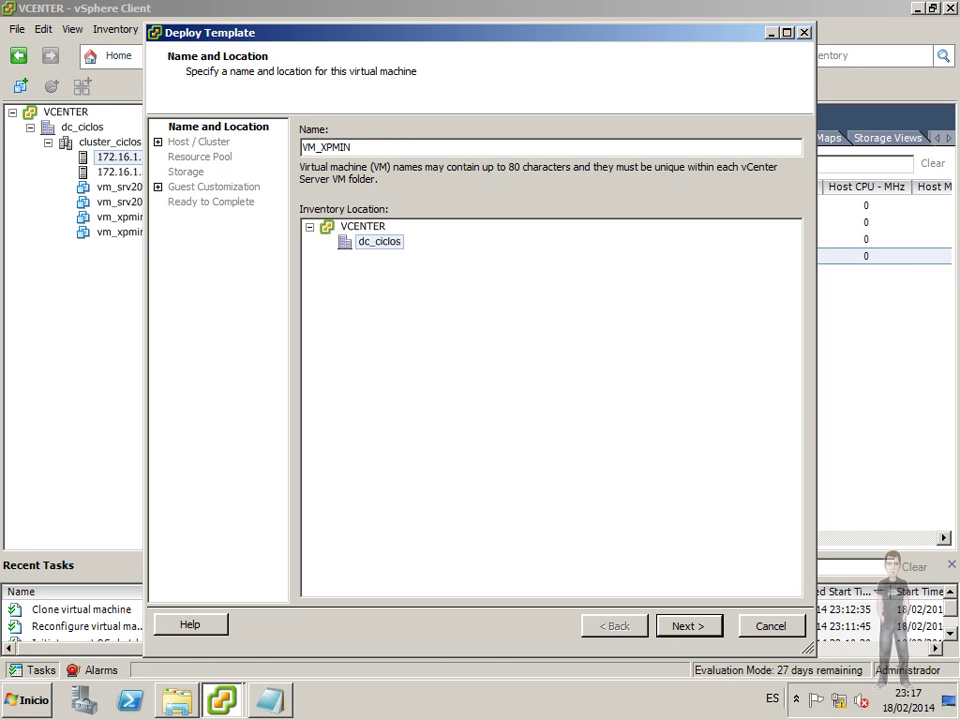
pyautogui.press('BackSpace')
pyautogui.press('BackSpace')
pyautogui.press('BackSpace')
pyautogui.press('BackSpace')
pyautogui.press('BackSpace')
pyautogui.press('BackSpace')
pyautogui.press('BackSpace')
pyautogui.press('capslock')
pyautogui.write('vm')
pyautogui.click(689, 626)
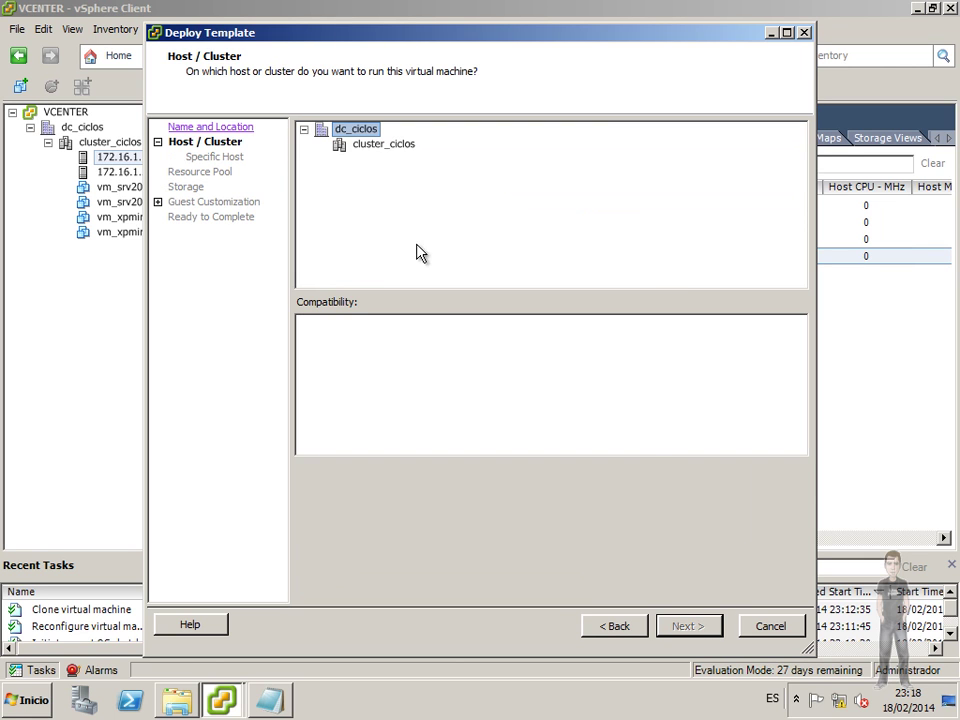
# Place the deployment in cluster_ciclos on host 172.16.1.21, storing its files on the esxi2ds1local datastore
pyautogui.click(387, 146)
pyautogui.click(680, 622)
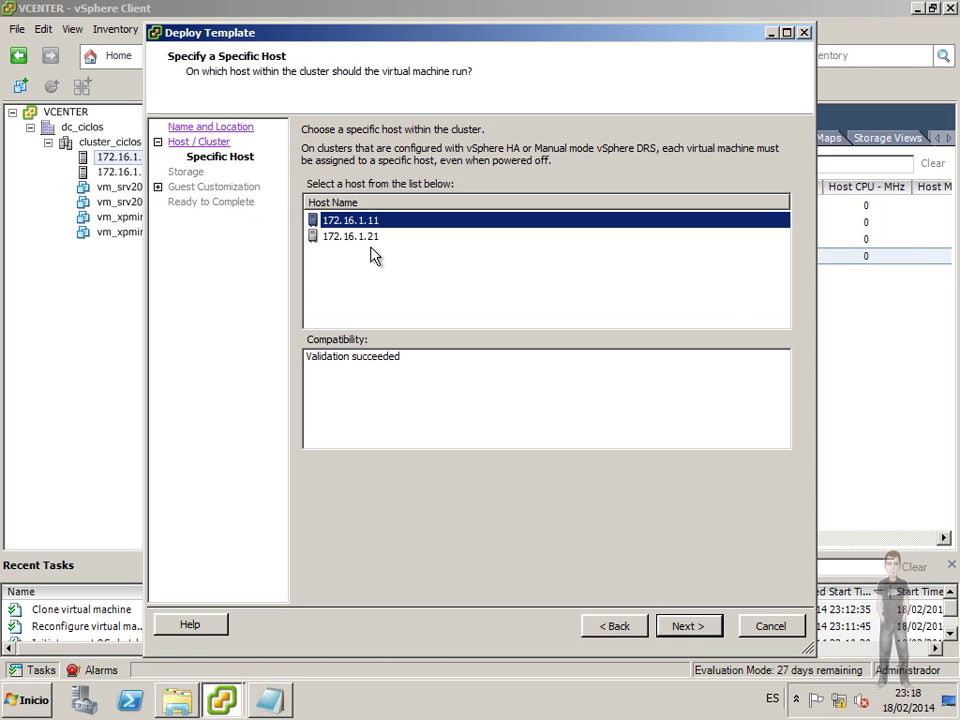
pyautogui.click(356, 238)
pyautogui.click(682, 628)
pyautogui.click(356, 257)
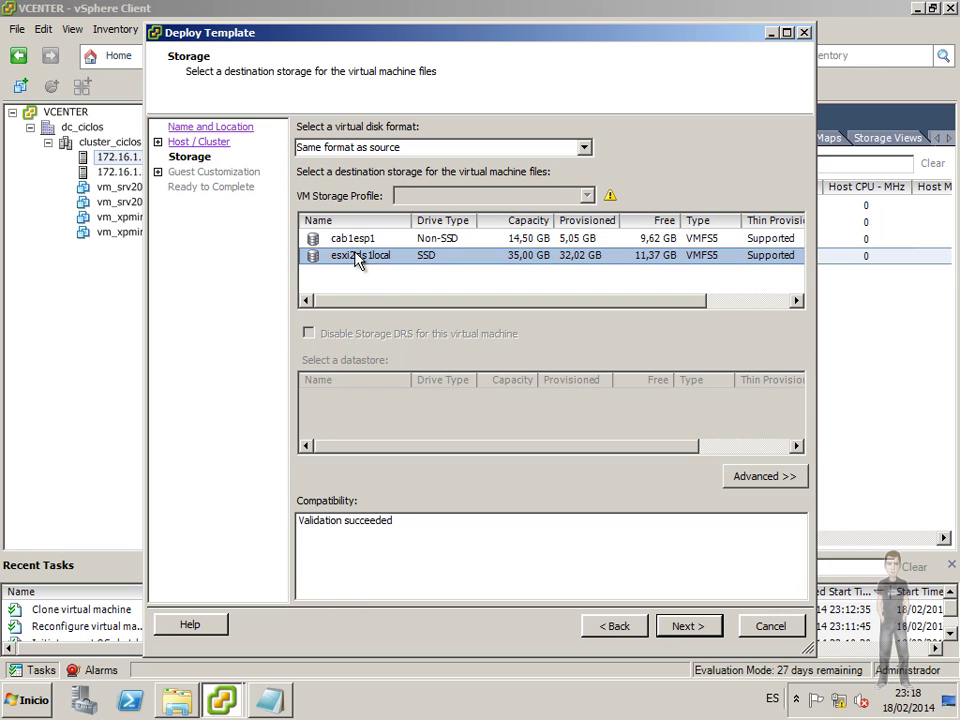
pyautogui.click(690, 627)
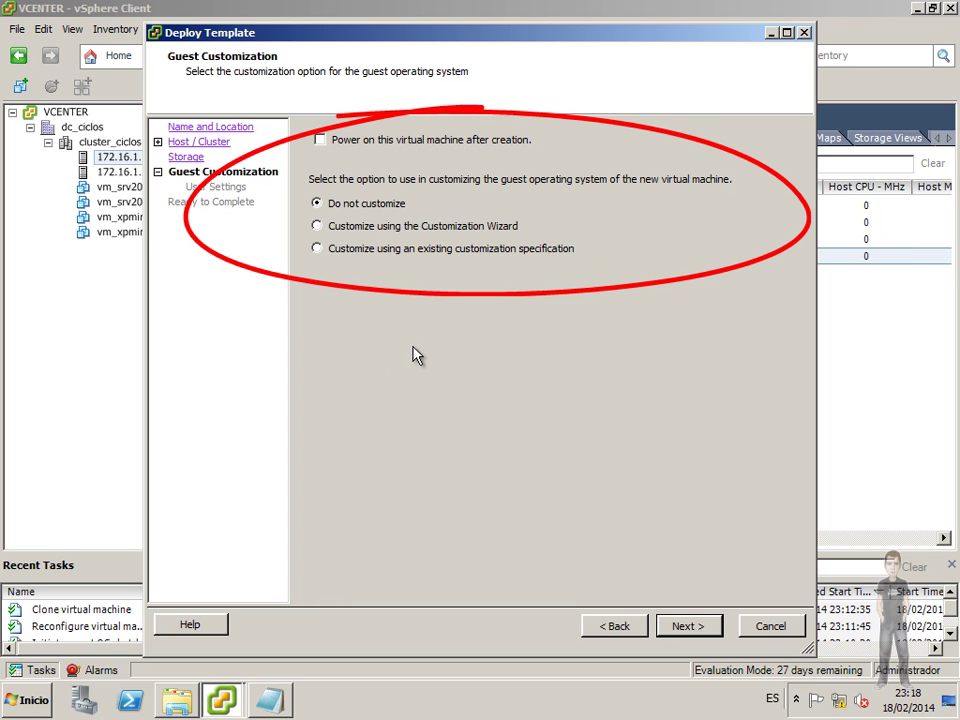
# Choose to customize the guest operating system with the Customization Wizard and open its registration information page
pyautogui.click(318, 226)
pyautogui.click(686, 626)
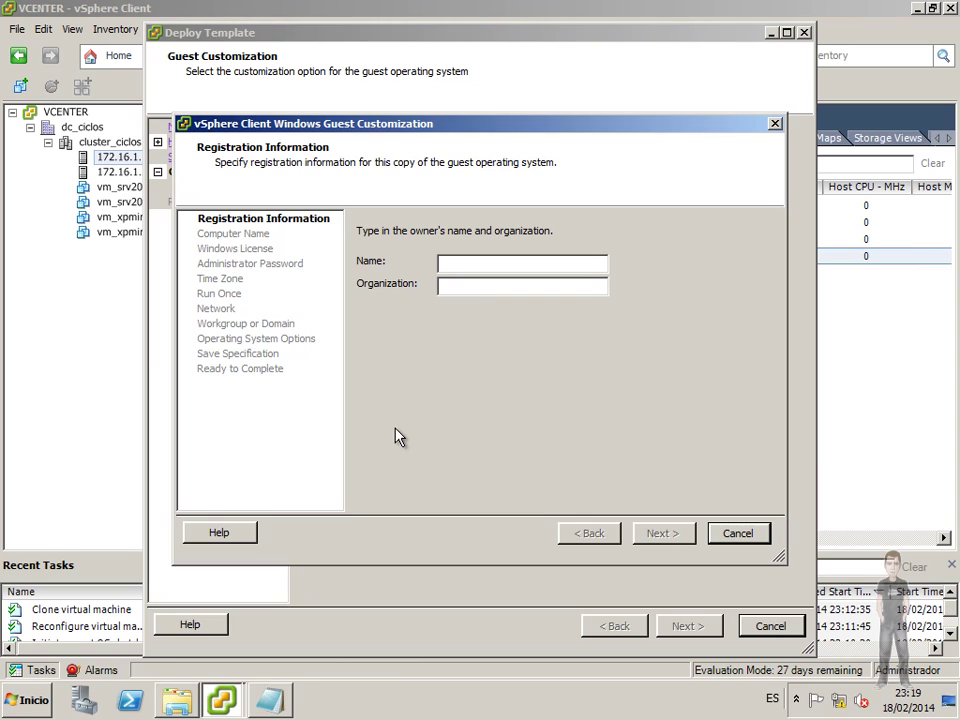
pyautogui.press('capslock')
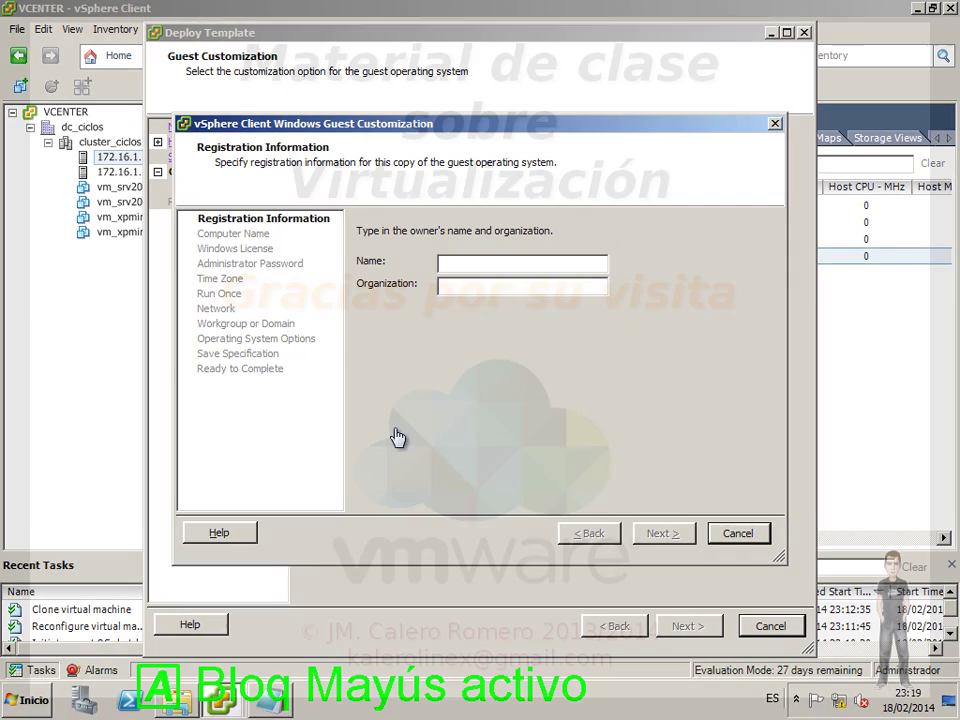